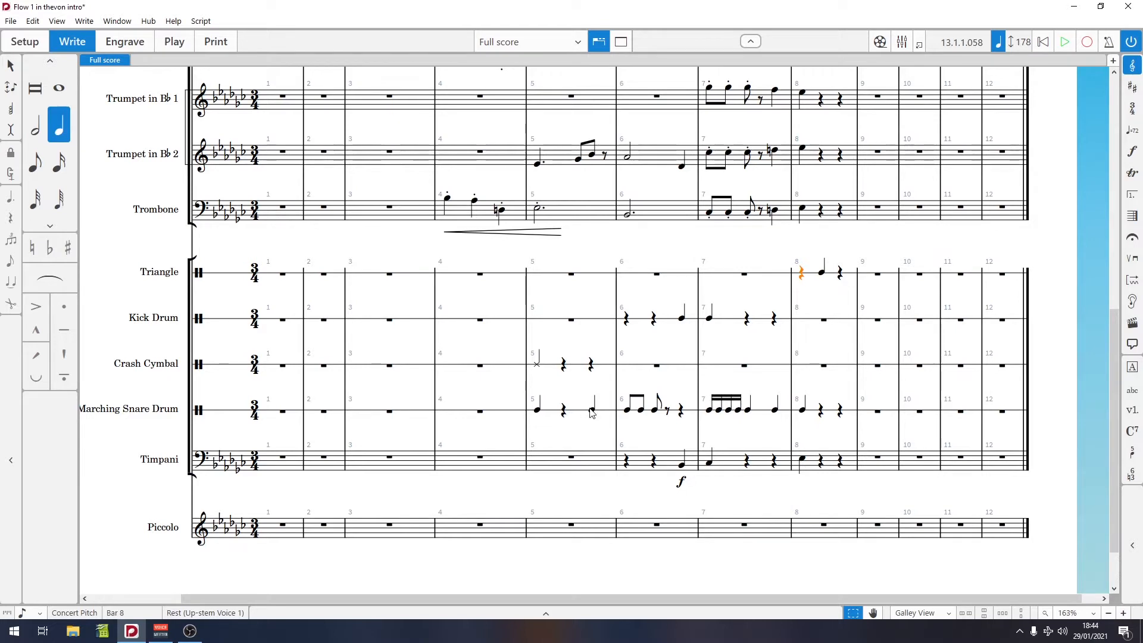
# Step: Open the attached video window and play the score from the beginning alongside it, then close the video
pyautogui.scroll(-2, 334, 420)
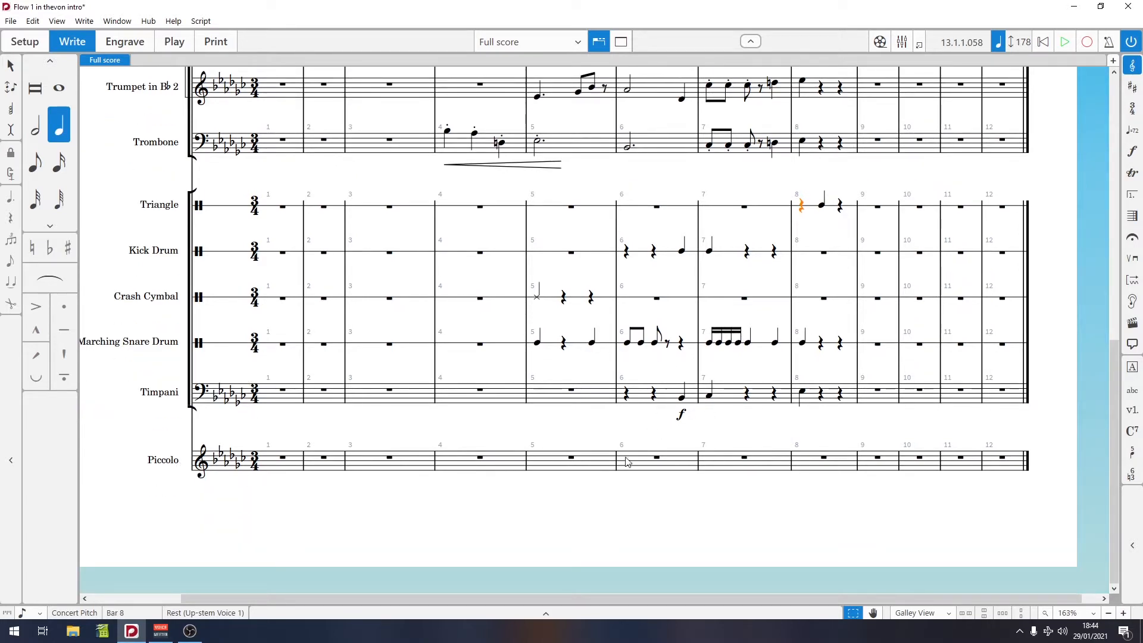
pyautogui.hotkey('ctrl', 'Home')
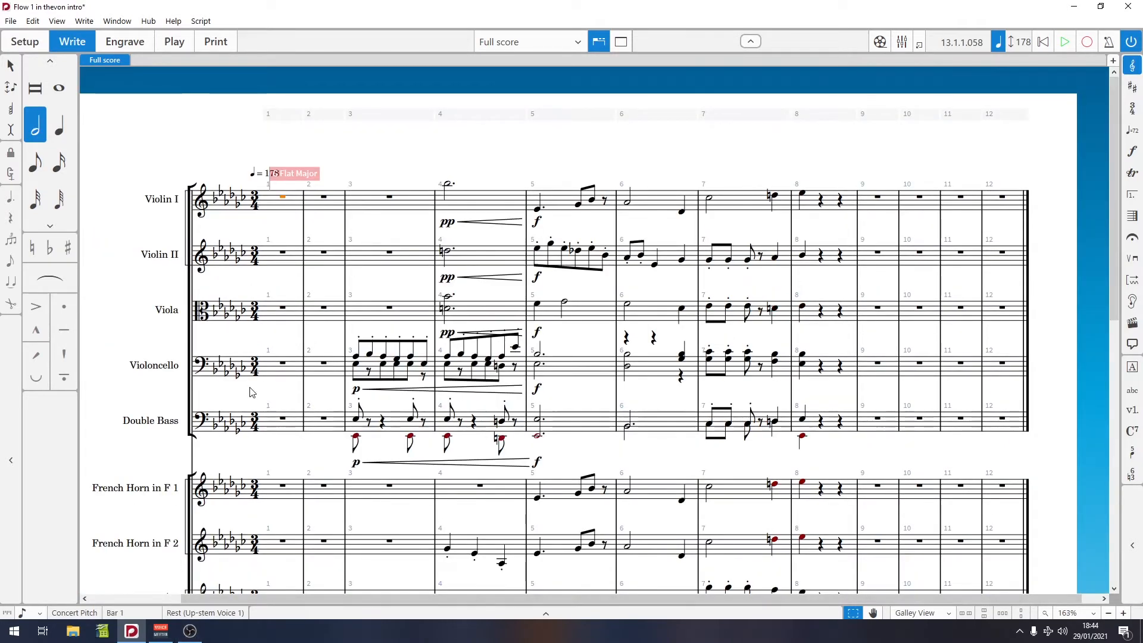
pyautogui.hotkey('shift', 'alt', 'v')
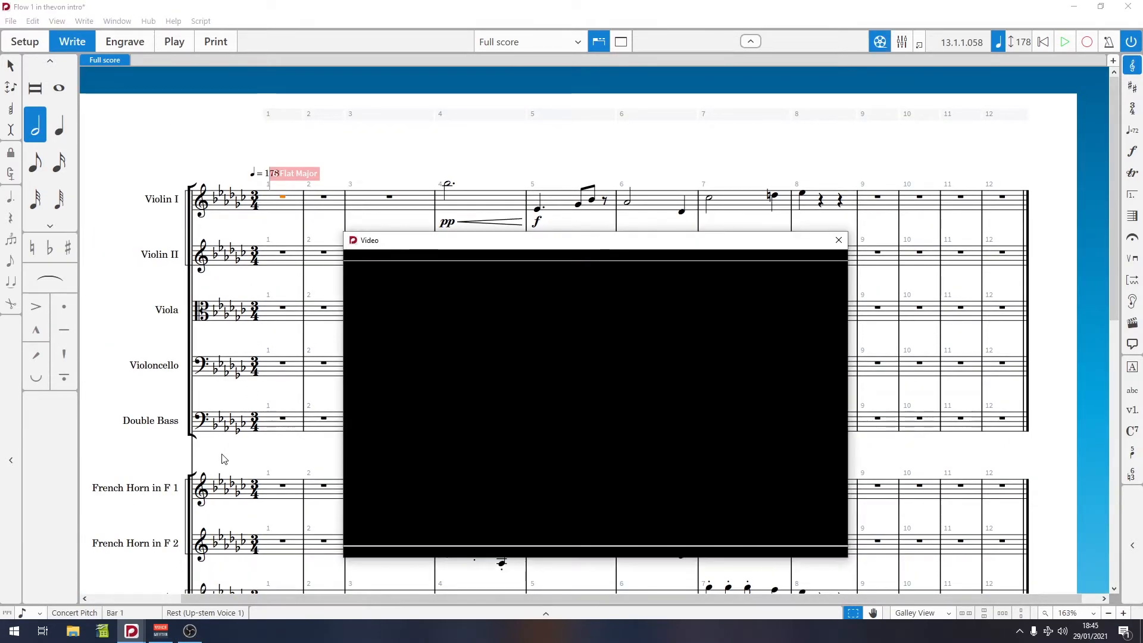
pyautogui.press('p')
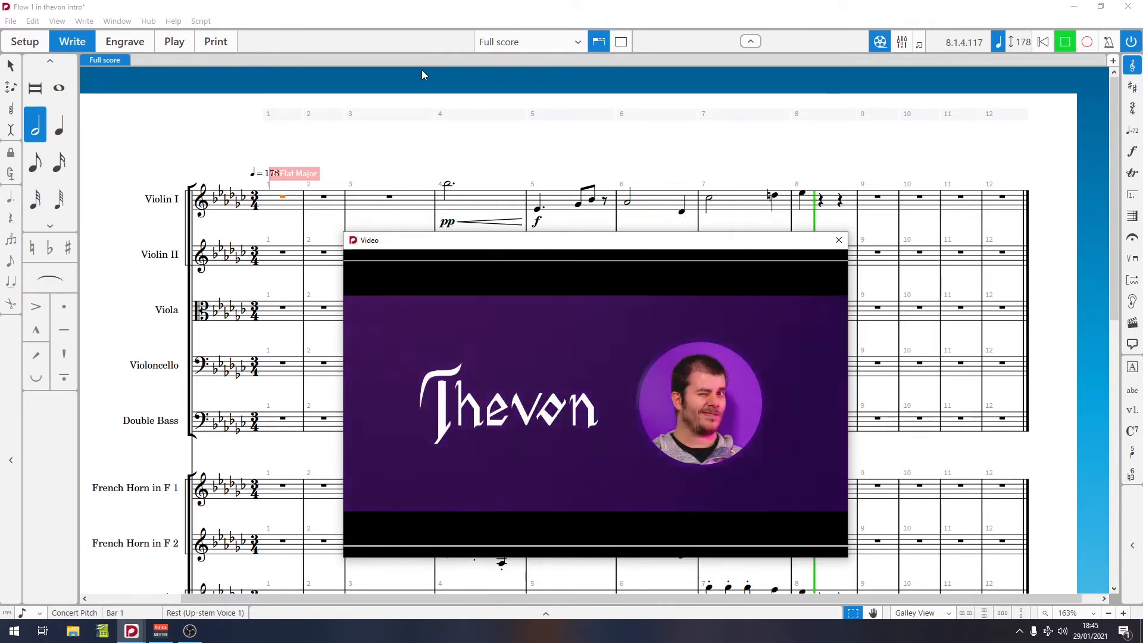
pyautogui.press('space')
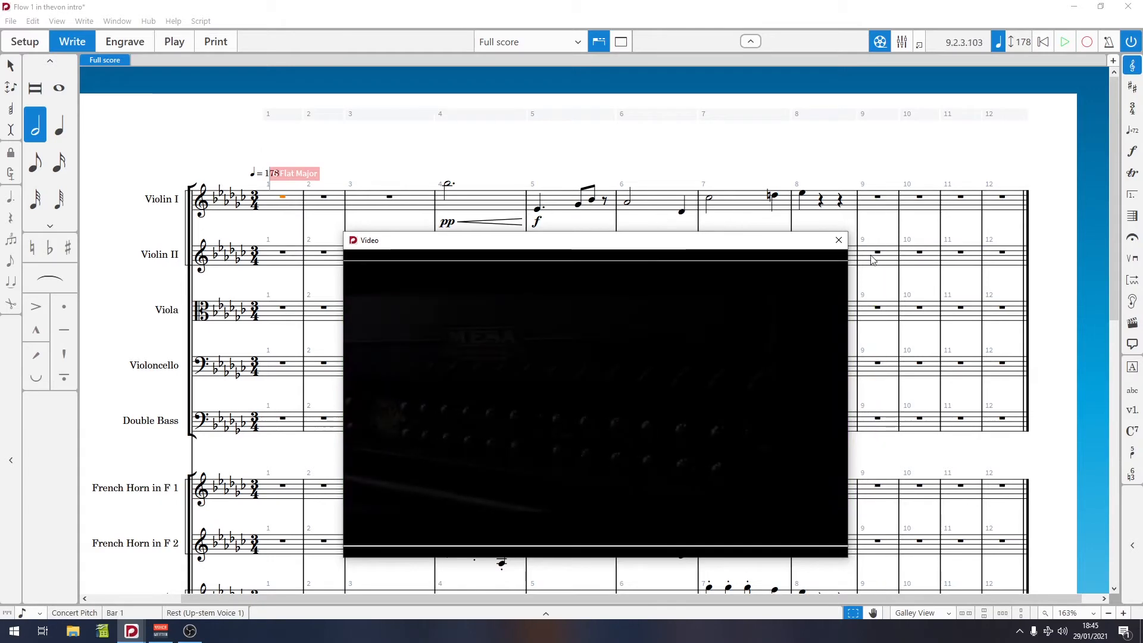
pyautogui.click(839, 241)
# Step: Play the score from the Triangle's bar 8 with the video window reopened and moved aside
pyautogui.scroll(-5, 443, 250)
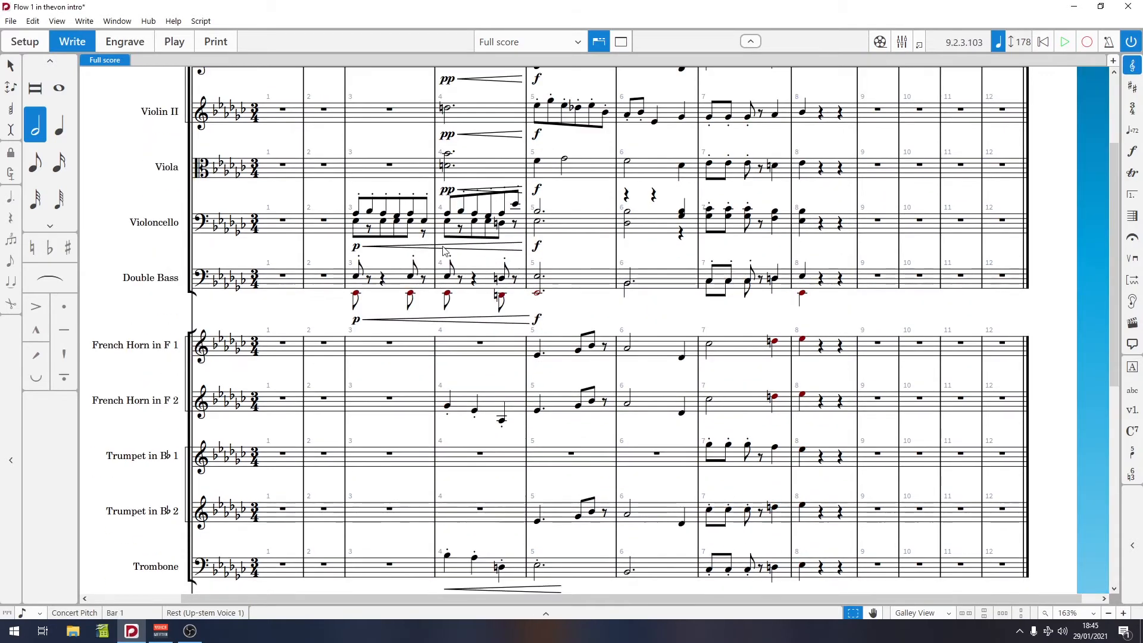
pyautogui.scroll(6, 444, 250)
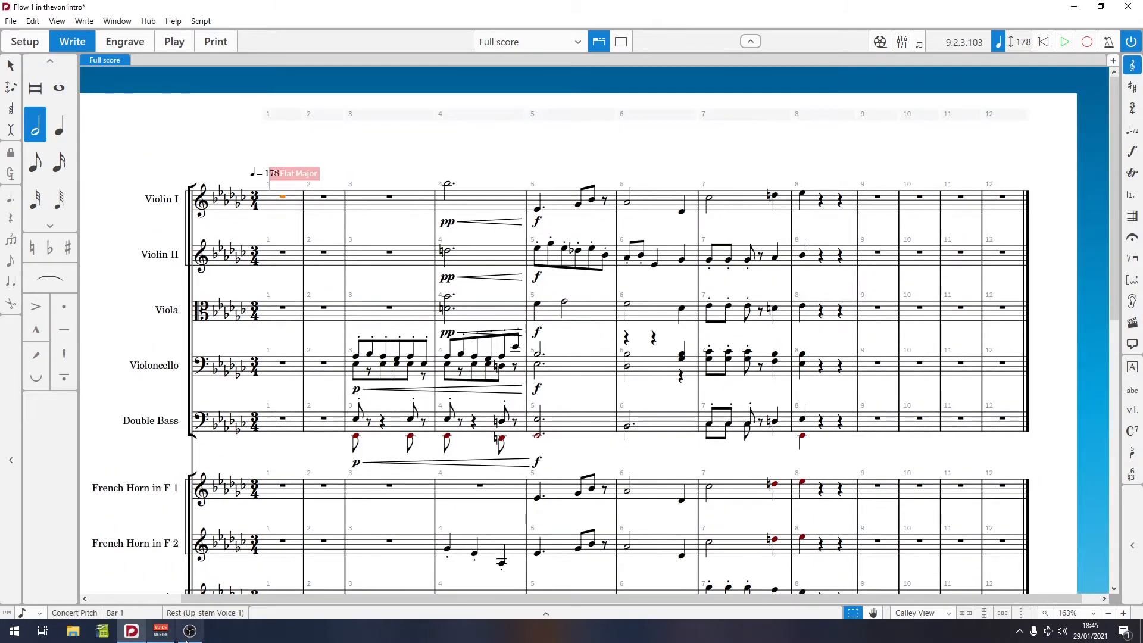
pyautogui.scroll(-2, 322, 393)
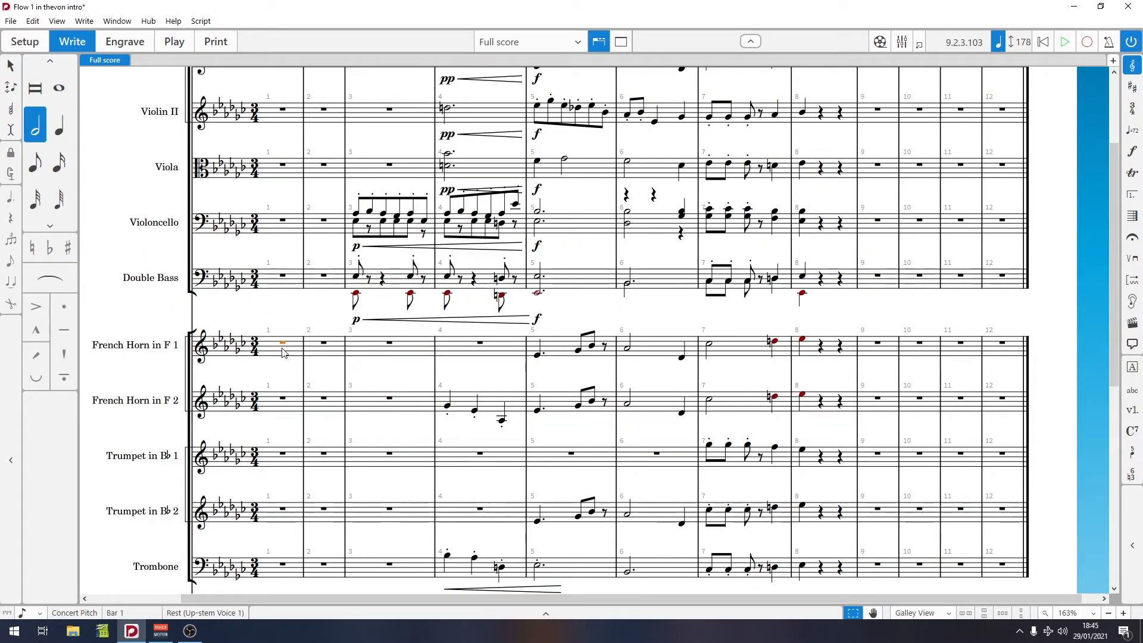
pyautogui.scroll(-5, 811, 375)
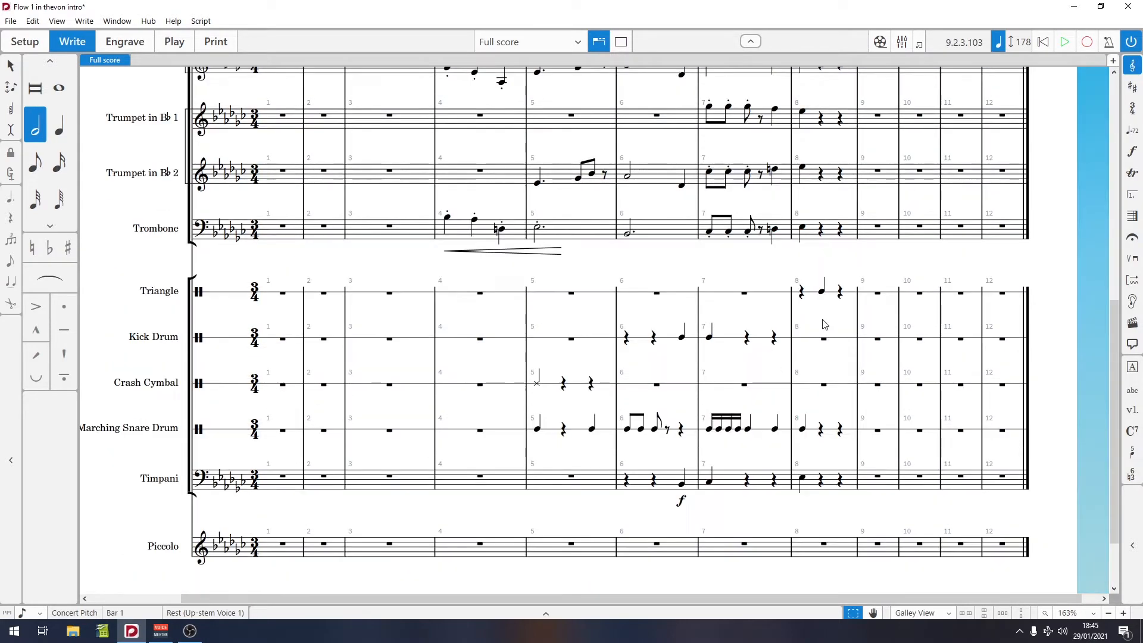
pyautogui.click(801, 291)
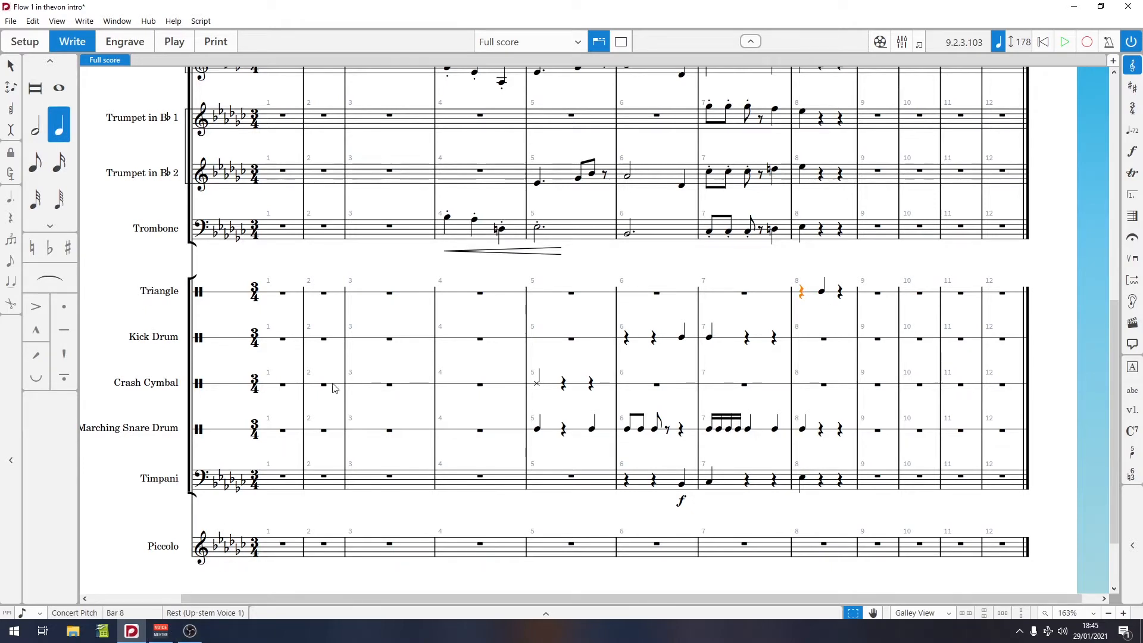
pyautogui.hotkey('shift', 'alt', 'v')
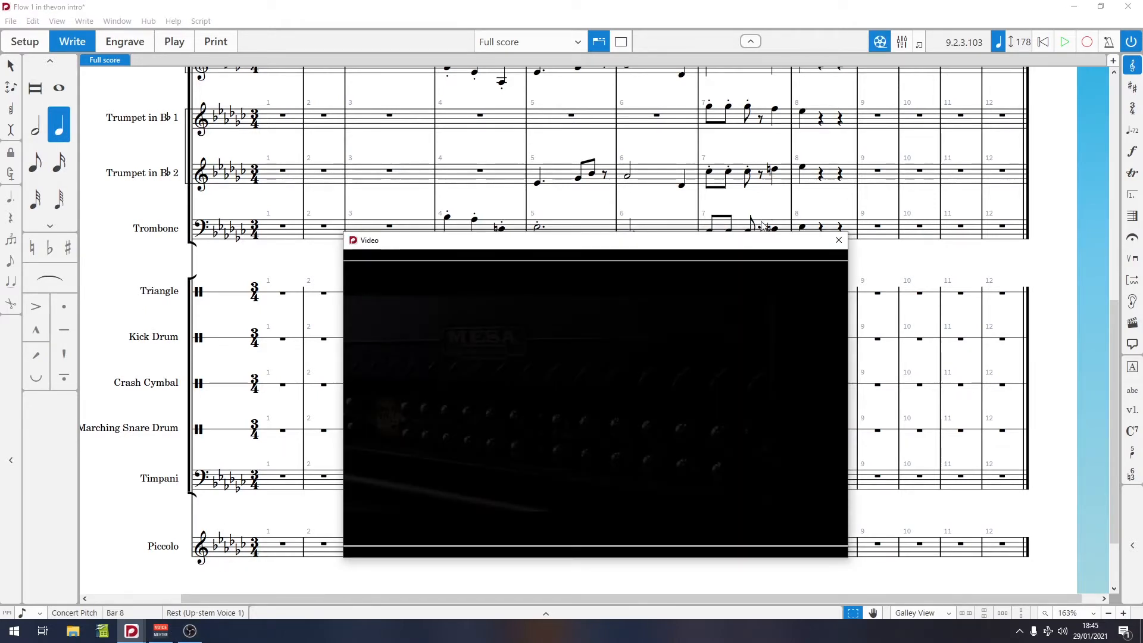
pyautogui.moveTo(752, 244); pyautogui.dragTo(400, 271)
pyautogui.press('space')
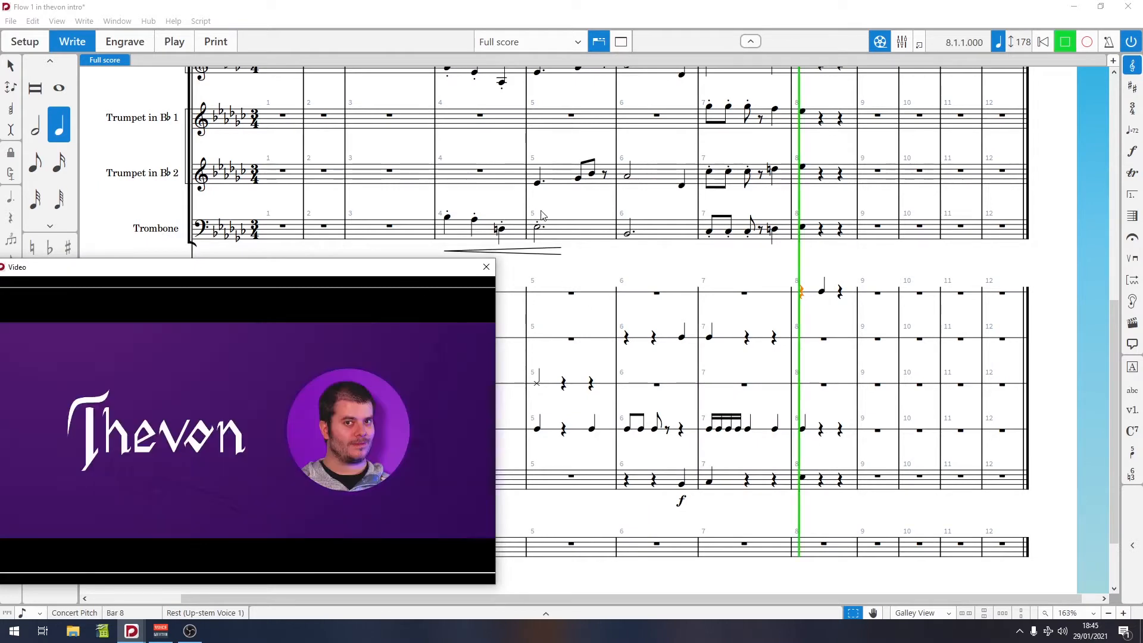
pyautogui.press('space')
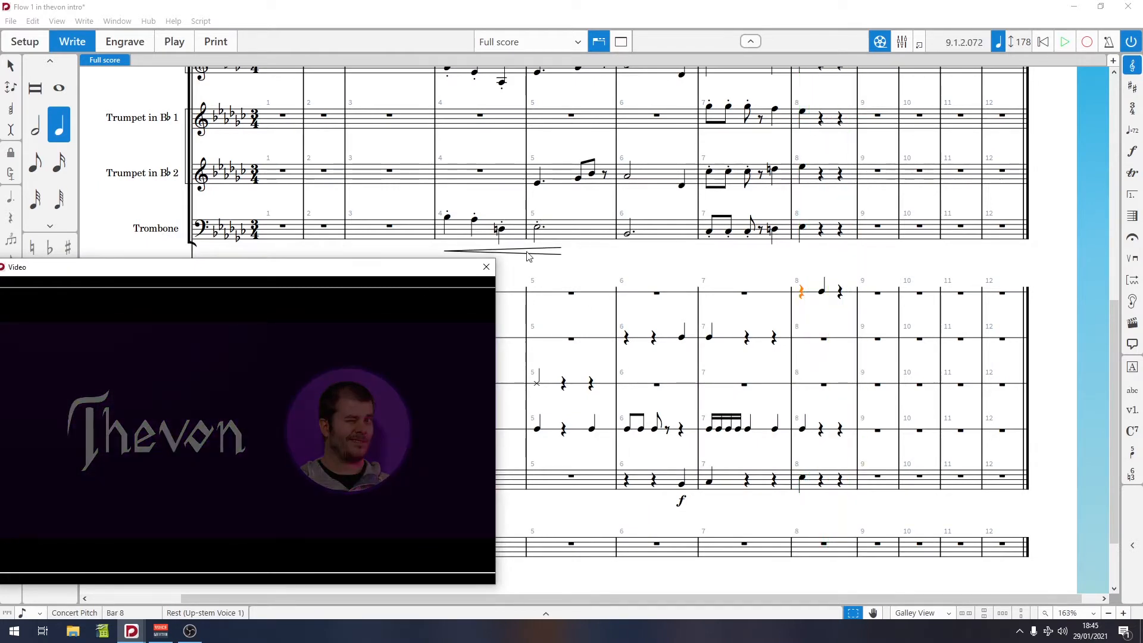
pyautogui.click(658, 294)
pyautogui.click(283, 294)
pyautogui.scroll(-1, 427, 408)
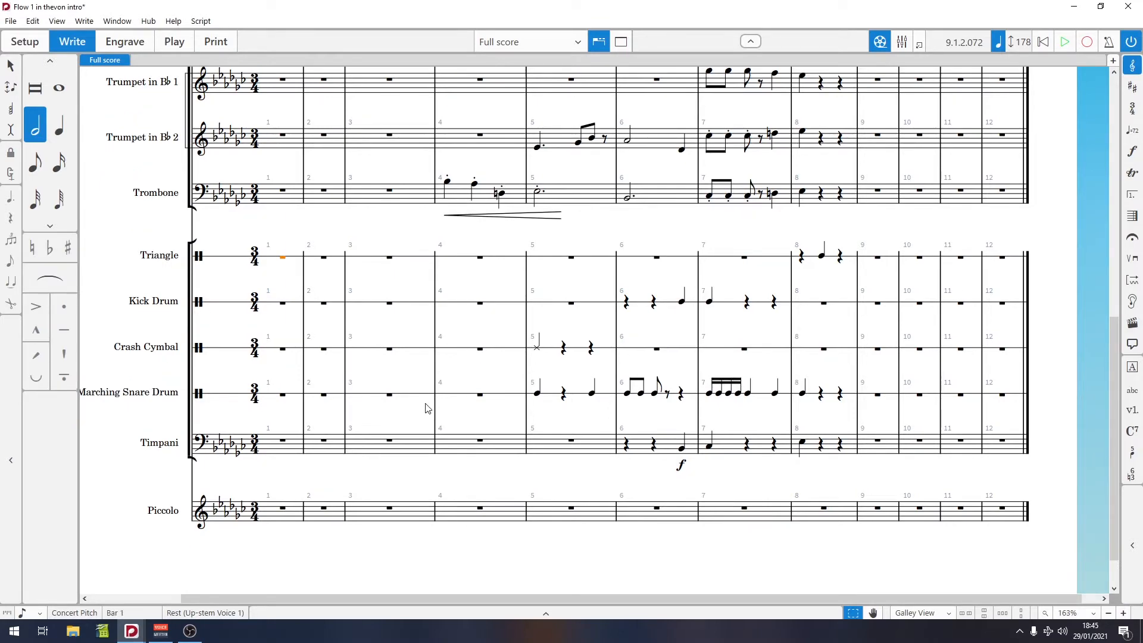
pyautogui.scroll(5, 426, 409)
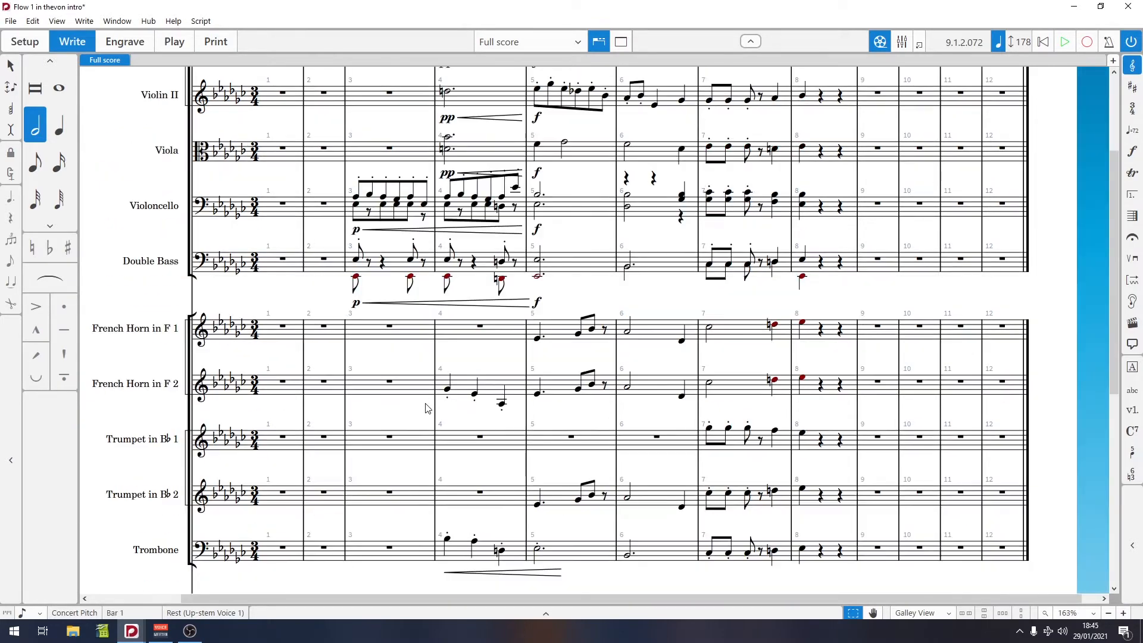
# Step: Play back the French Horn in F 1 part from bar 5 to bar 8
pyautogui.click(537, 340)
pyautogui.keyDown('shift'); pyautogui.click(801, 324); pyautogui.keyUp('shift')
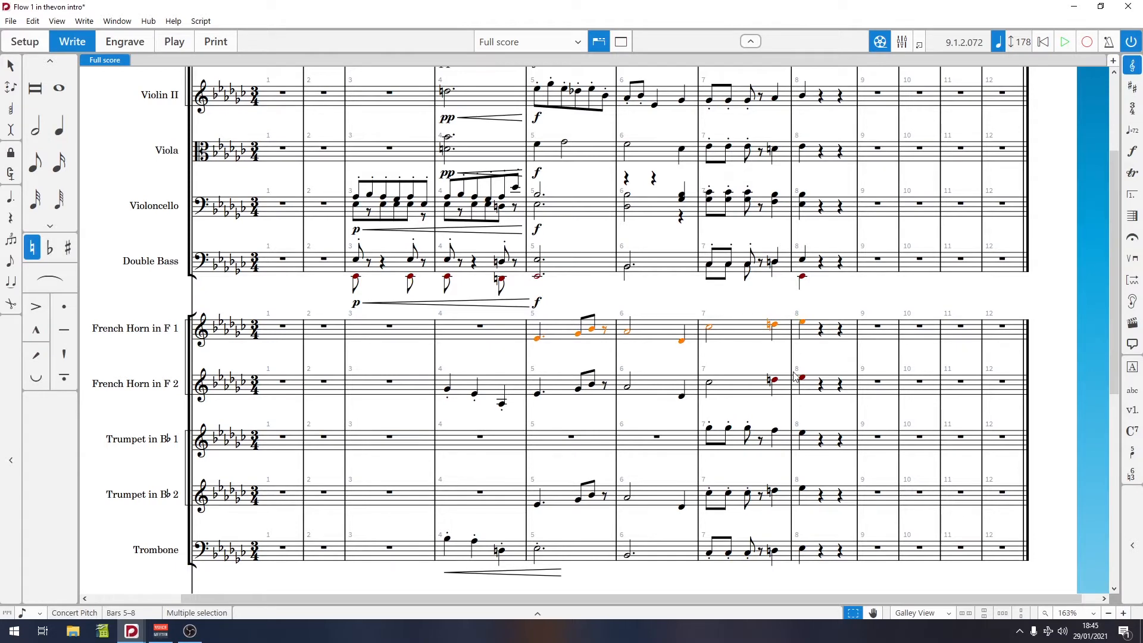
pyautogui.press('p')
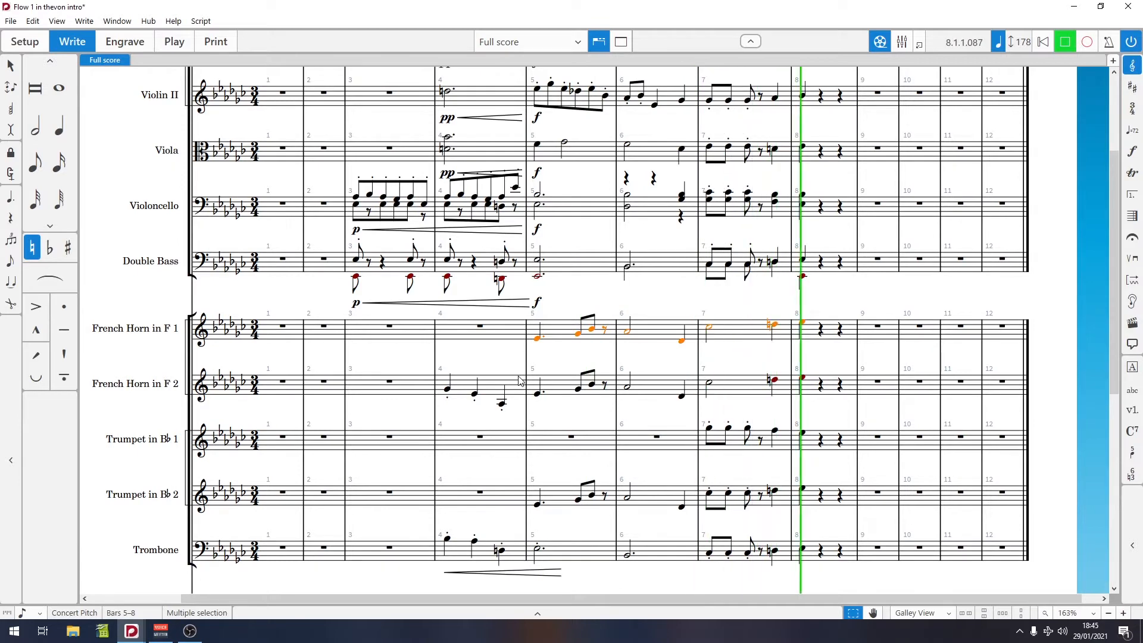
pyautogui.click(538, 340)
# Step: Select the string parts from bar 3 to bar 8 and play them back
pyautogui.scroll(4, 433, 335)
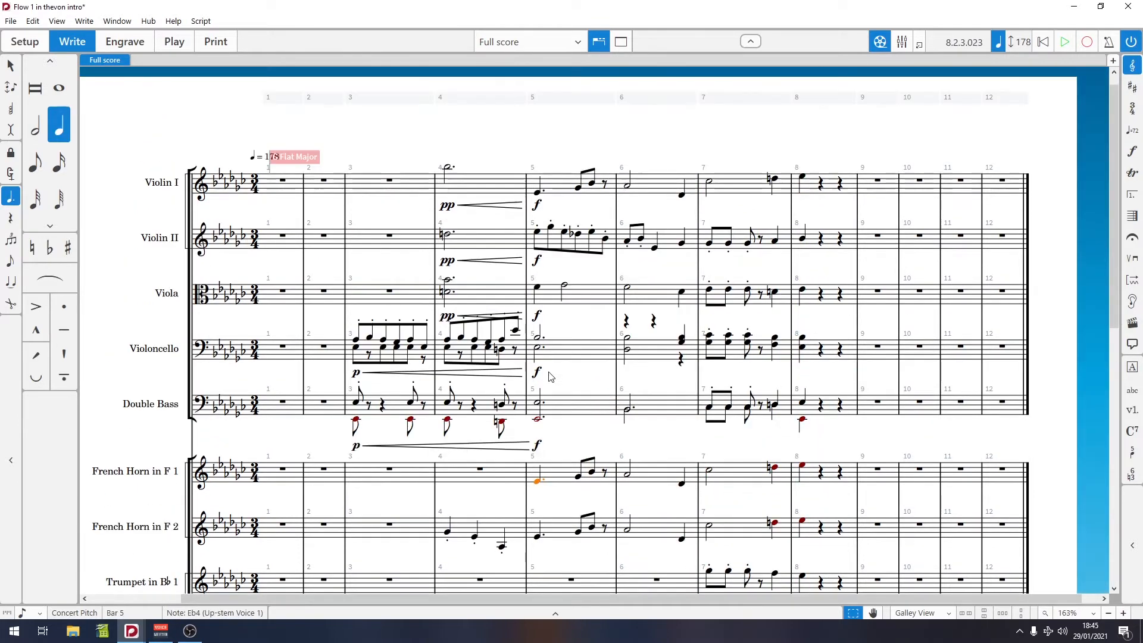
pyautogui.click(356, 347)
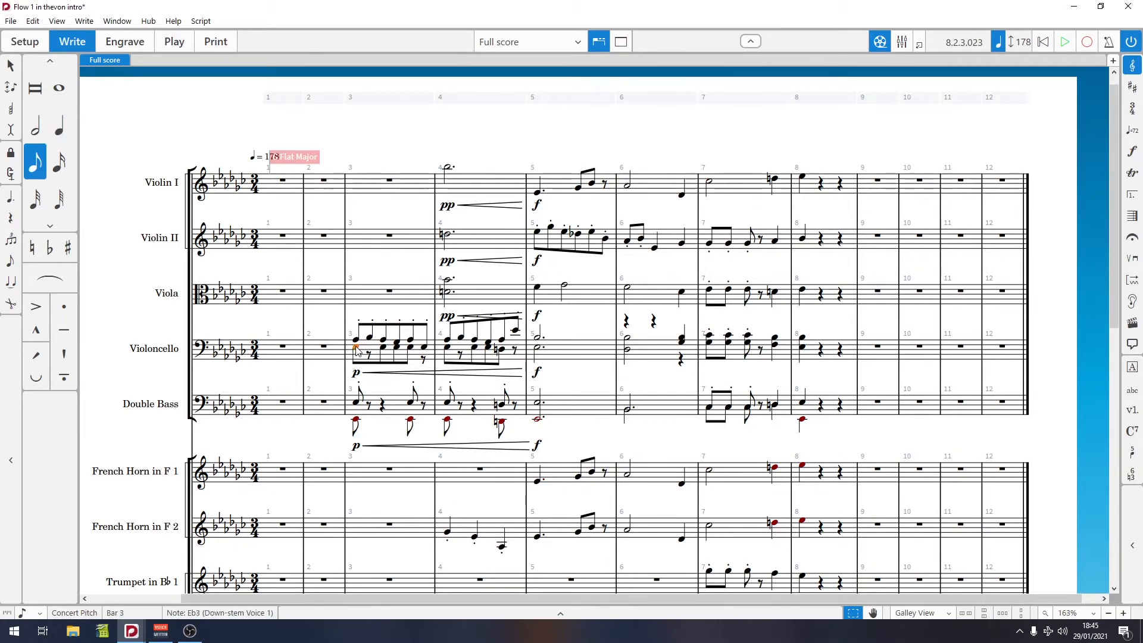
pyautogui.keyDown('shift'); pyautogui.click(546, 348); pyautogui.keyUp('shift')
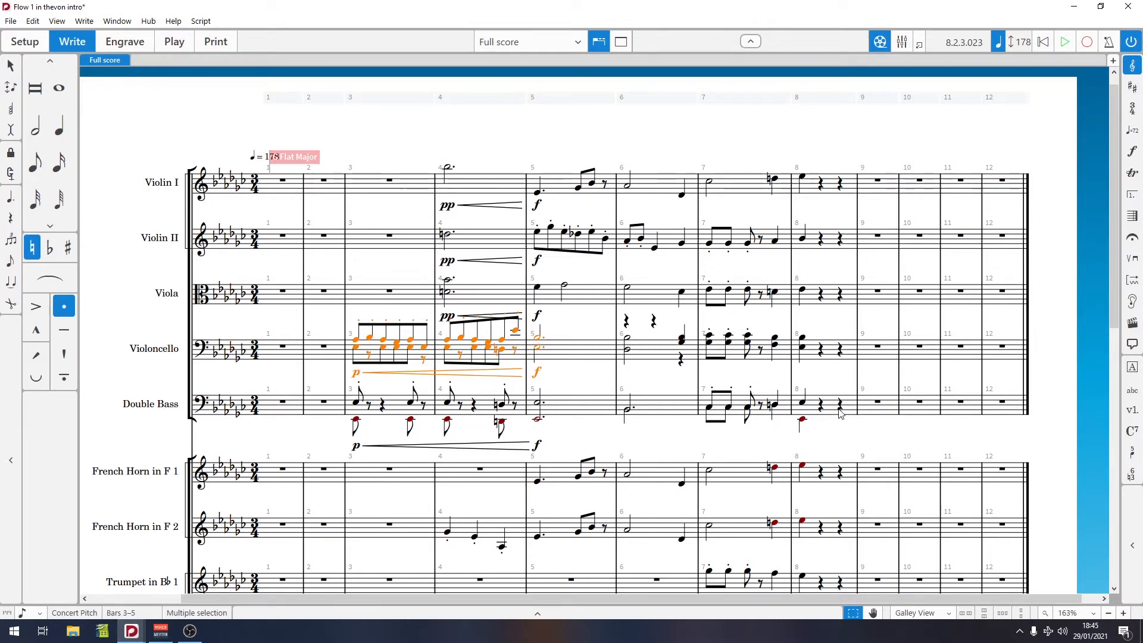
pyautogui.click(355, 420)
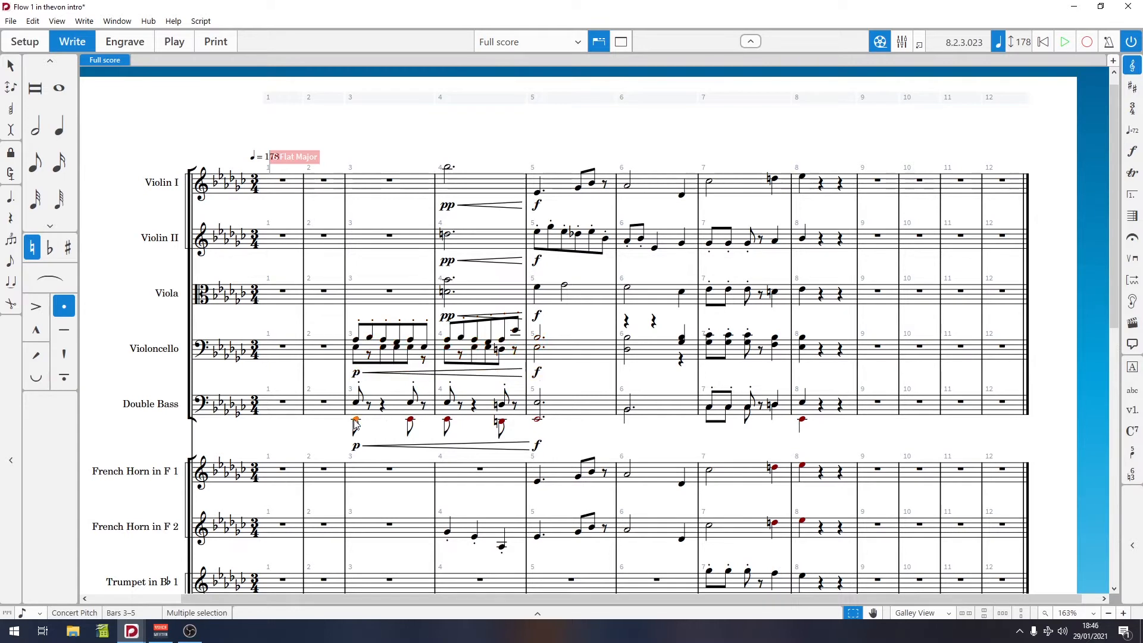
pyautogui.keyDown('shift'); pyautogui.click(842, 189); pyautogui.keyUp('shift')
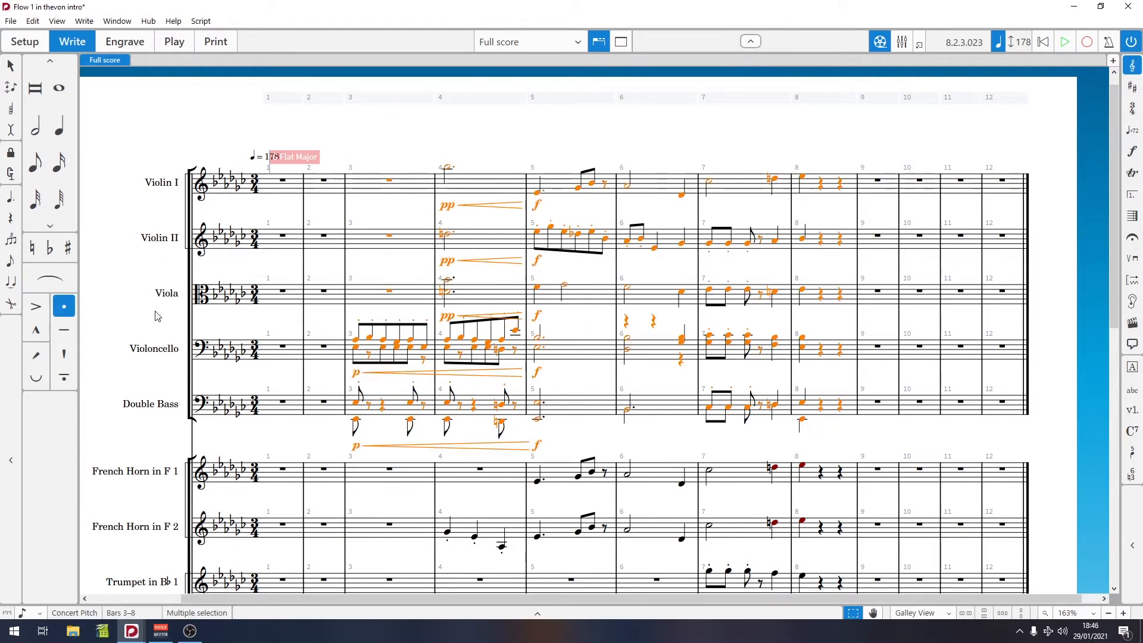
pyautogui.press('p')
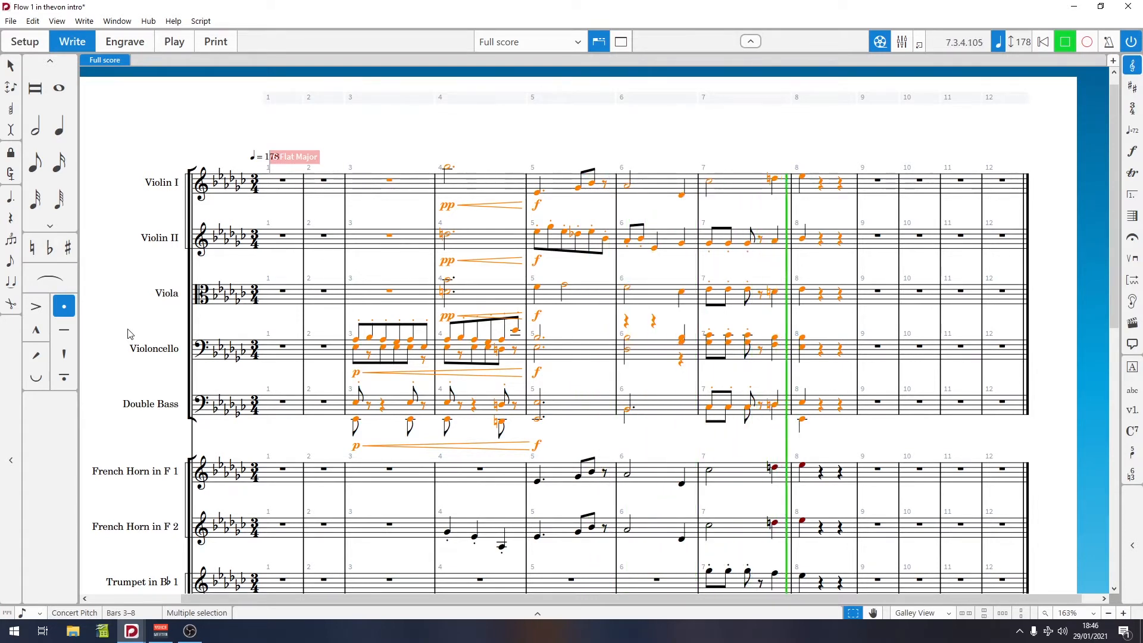
pyautogui.press('space')
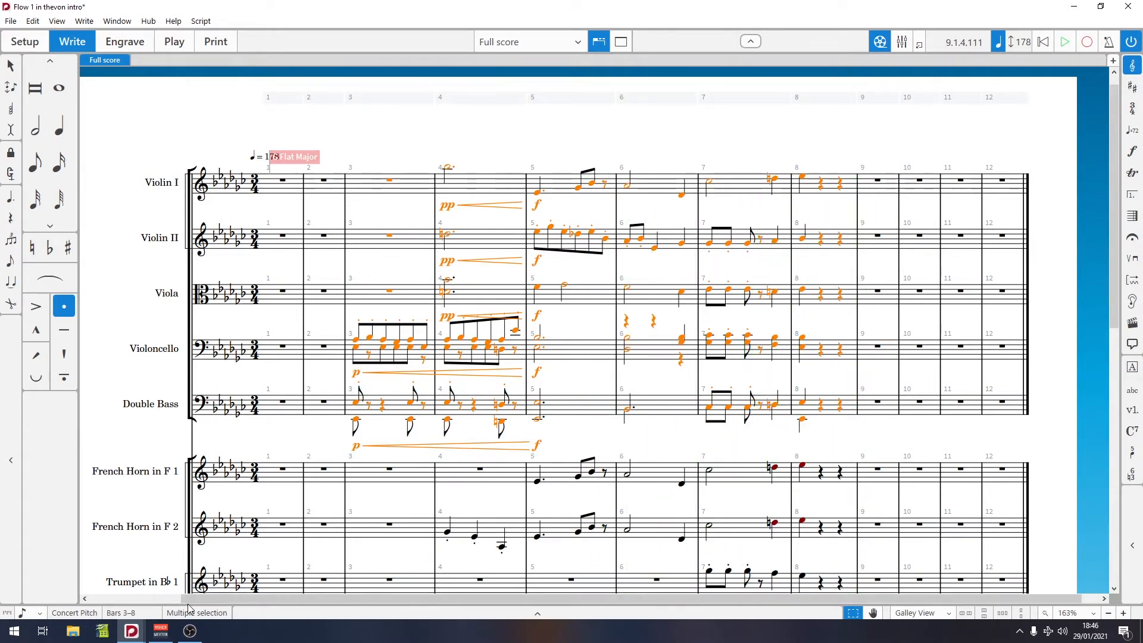
pyautogui.click(190, 633)
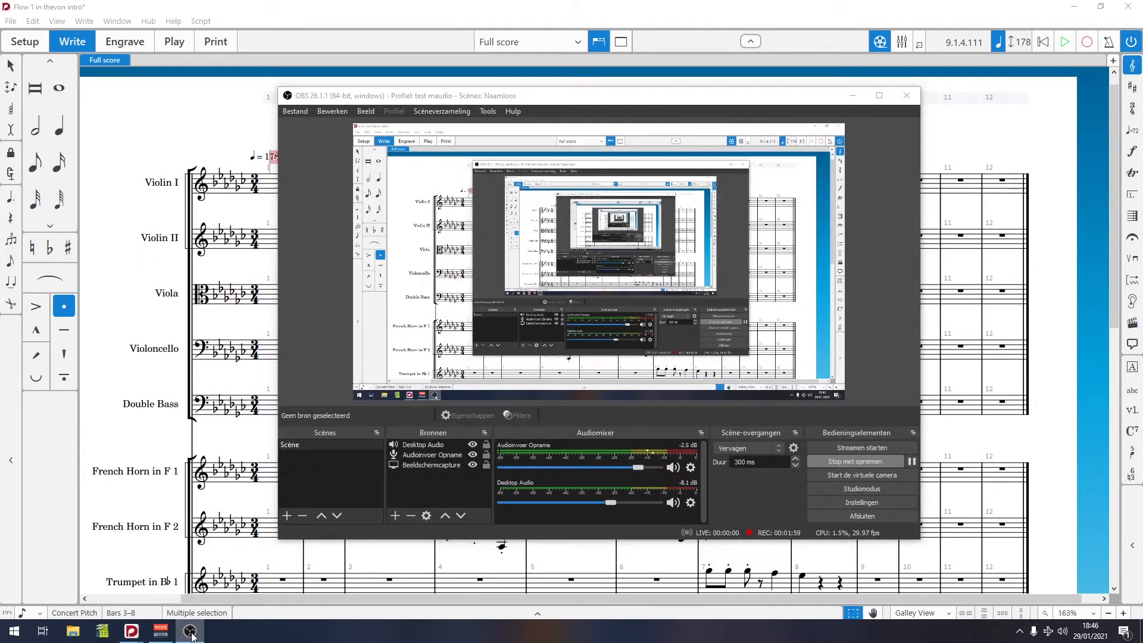
pyautogui.click(190, 632)
pyautogui.scroll(-5, 283, 232)
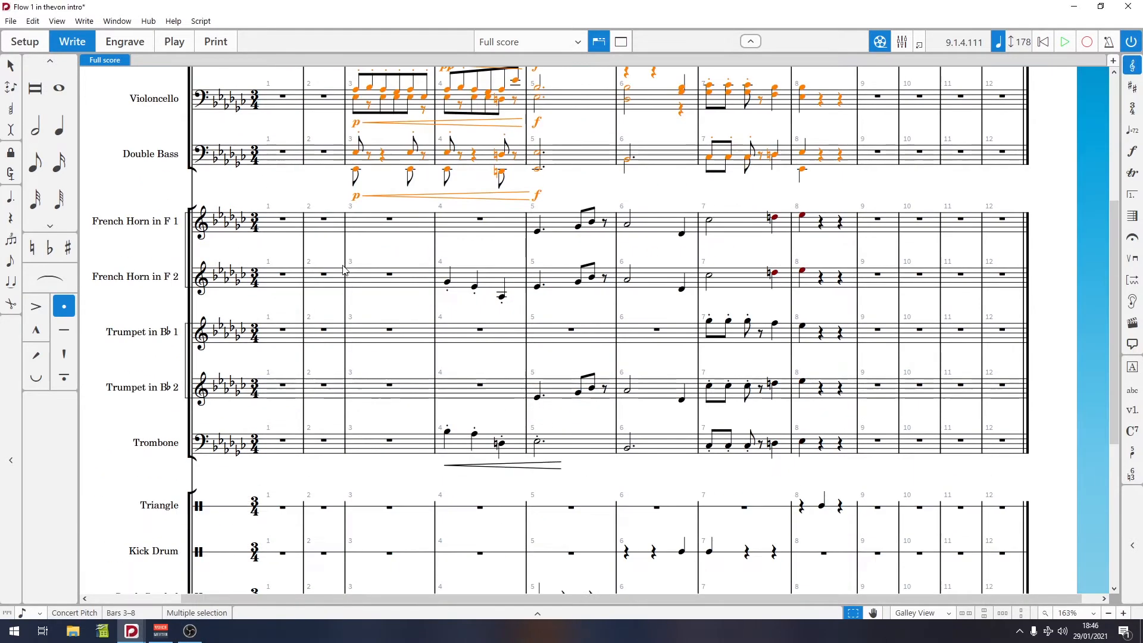
pyautogui.click(283, 221)
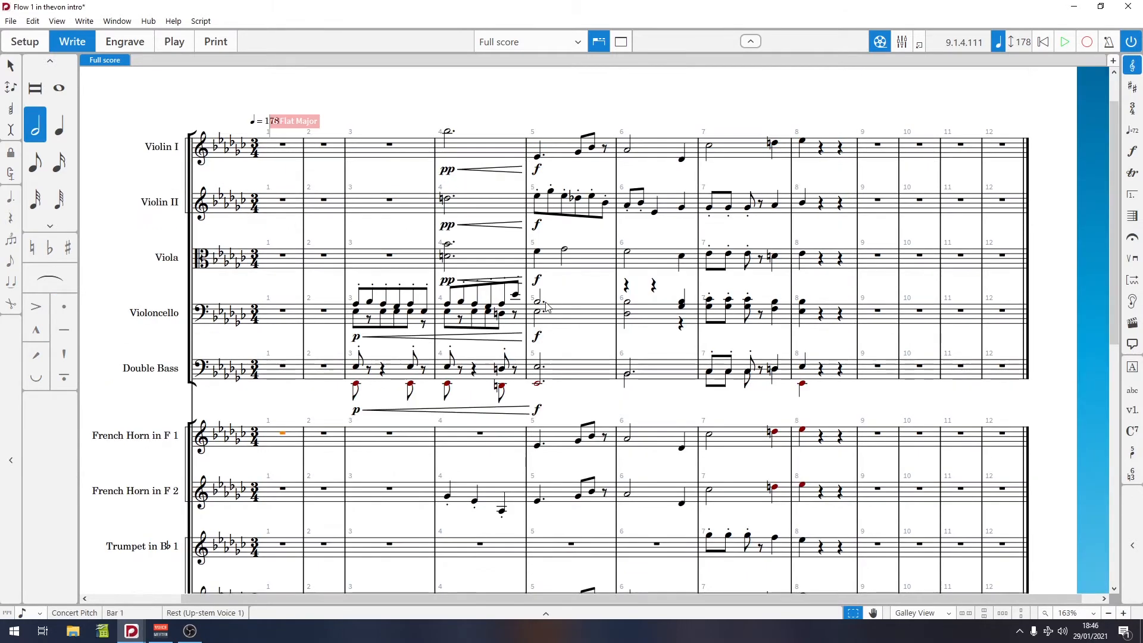
pyautogui.scroll(5, 438, 344)
# Step: Select the Violoncello passage in bars 3–4 and play it back
pyautogui.click(355, 347)
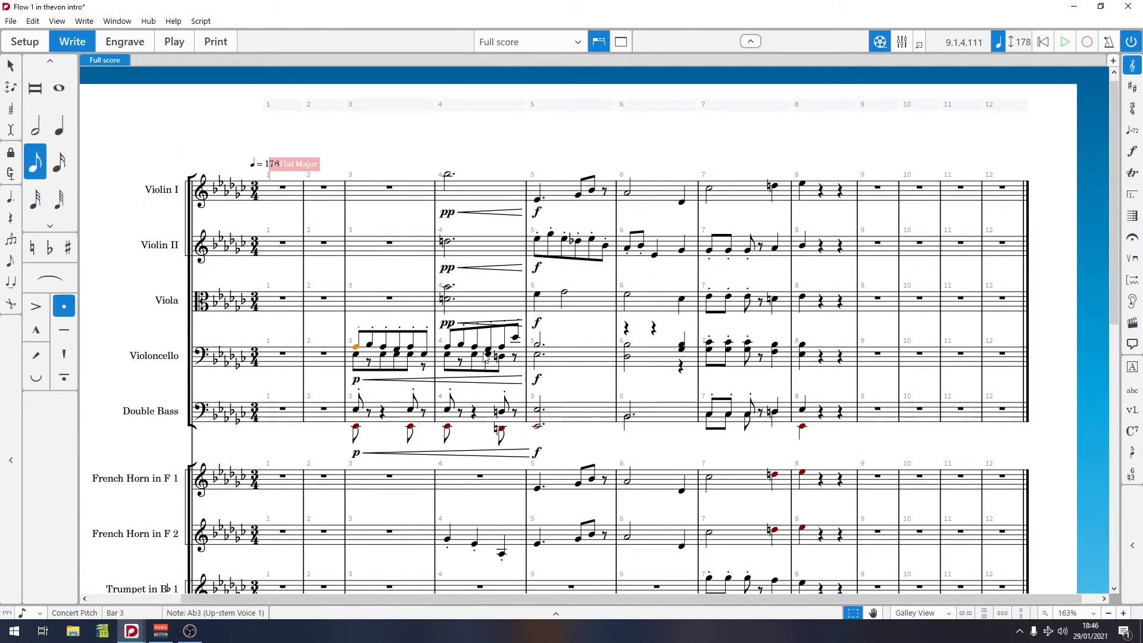
pyautogui.keyDown('shift'); pyautogui.click(517, 343); pyautogui.keyUp('shift')
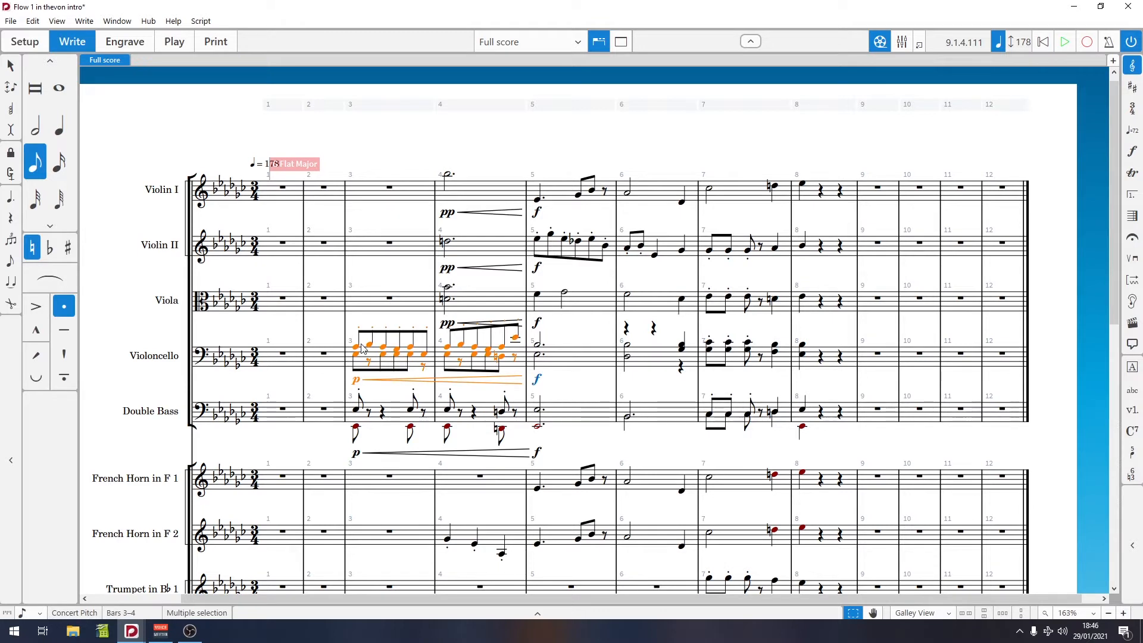
pyautogui.scroll(-1, 362, 349)
pyautogui.click(356, 312)
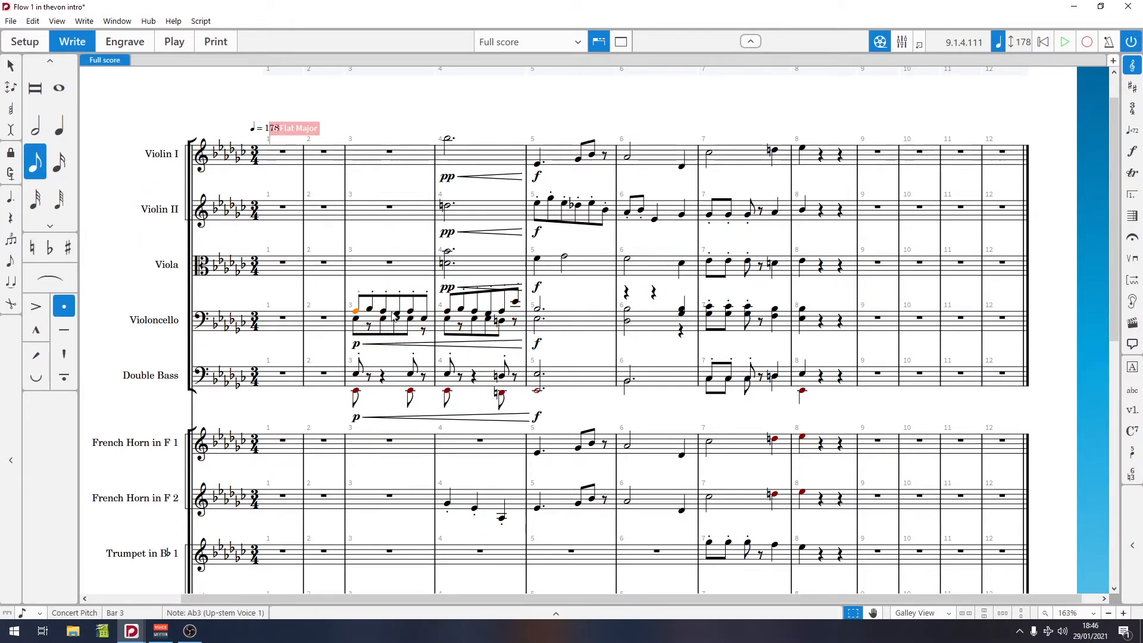
pyautogui.keyDown('shift'); pyautogui.click(518, 319); pyautogui.keyUp('shift')
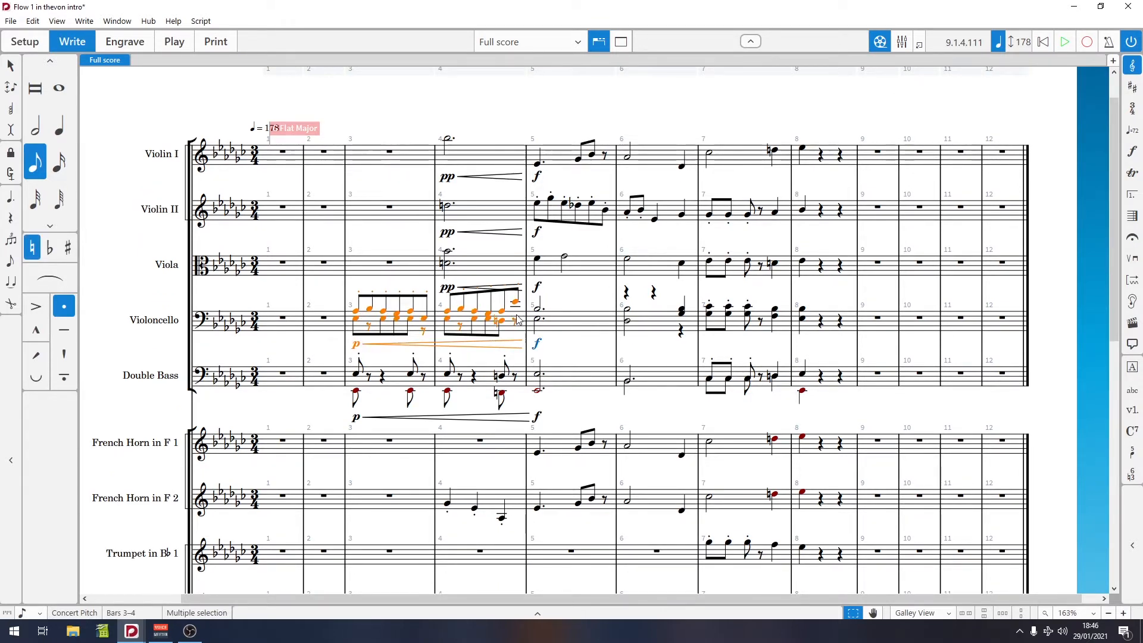
pyautogui.press('p')
# Step: Step note by note through the Violoncello figure in bar 3 and the Violin II run in bar 5
pyautogui.click(356, 314)
pyautogui.click(382, 319)
pyautogui.press('Right')
pyautogui.press('Right')
pyautogui.press('Right')
pyautogui.press('Right')
pyautogui.press('Right')
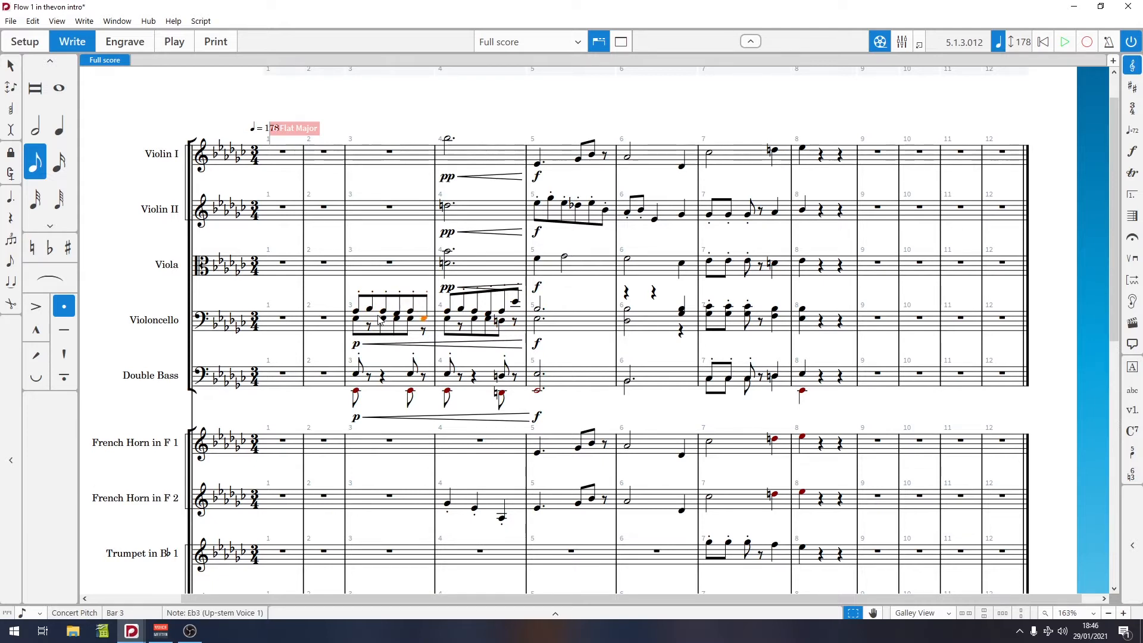
pyautogui.press('Right')
pyautogui.press('Right')
pyautogui.press('Right')
pyautogui.click(537, 206)
pyautogui.press('Right')
pyautogui.press('Right')
pyautogui.press('Right')
pyautogui.press('Right')
pyautogui.press('Right')
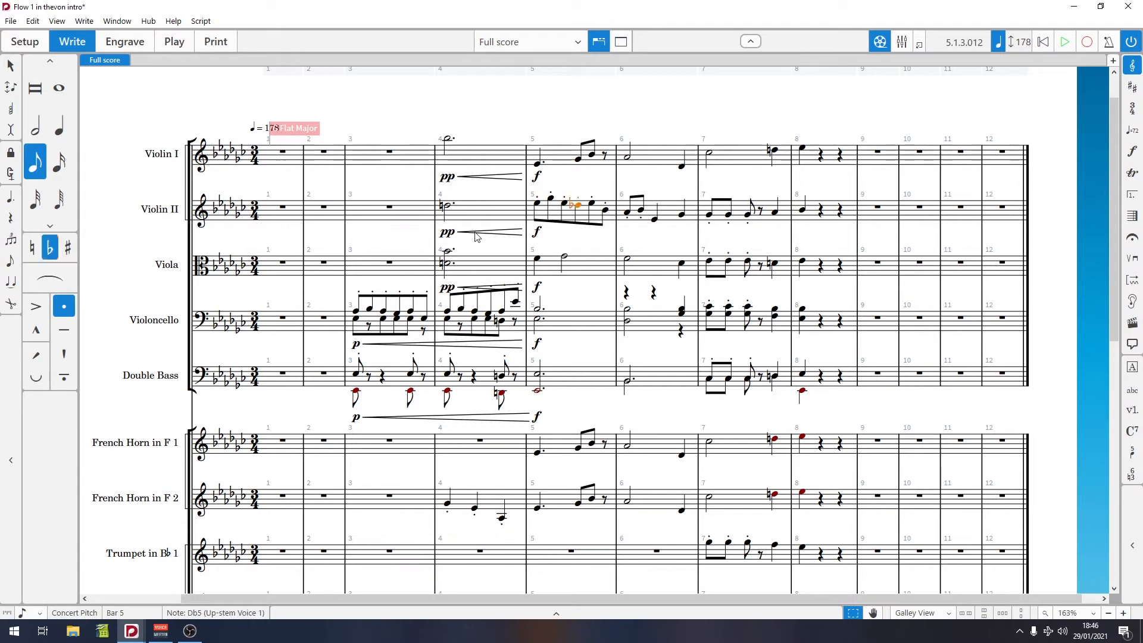
pyautogui.press('Right')
pyautogui.click(357, 314)
pyautogui.press('Right')
pyautogui.press('Right')
pyautogui.press('Right')
pyautogui.press('Right')
pyautogui.press('Right')
pyautogui.click(539, 206)
pyautogui.press('Right')
pyautogui.press('Right')
pyautogui.press('Right')
pyautogui.press('Right')
pyautogui.press('Right')
pyautogui.press('Right')
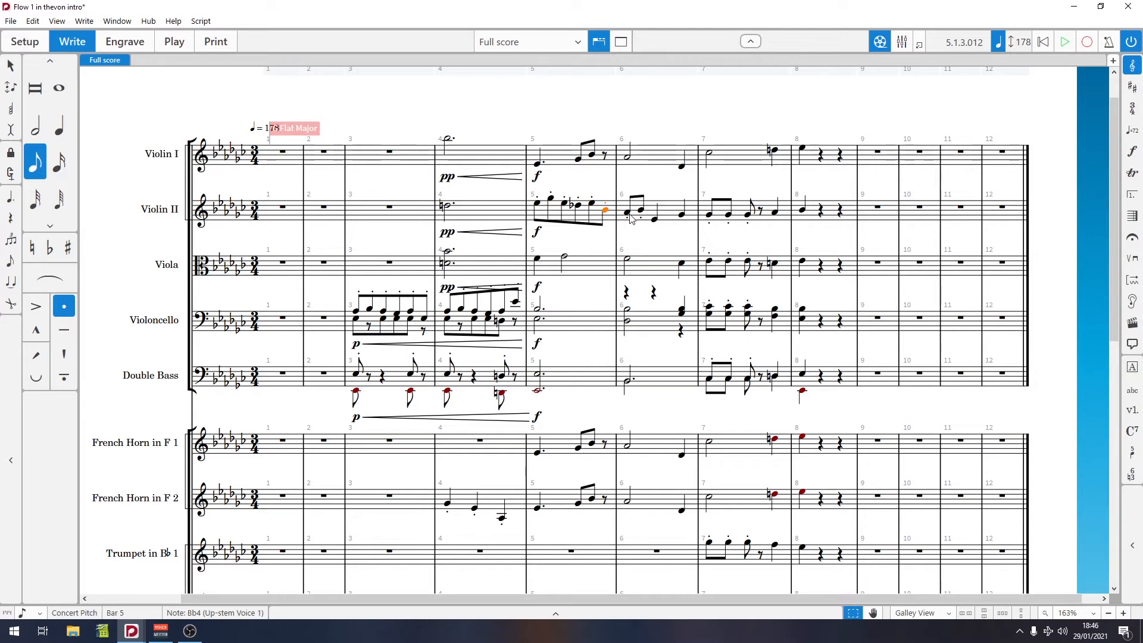
# Step: Play back the score from the Double Bass note at the end of bar 7
pyautogui.click(773, 377)
pyautogui.scroll(-1, 655, 345)
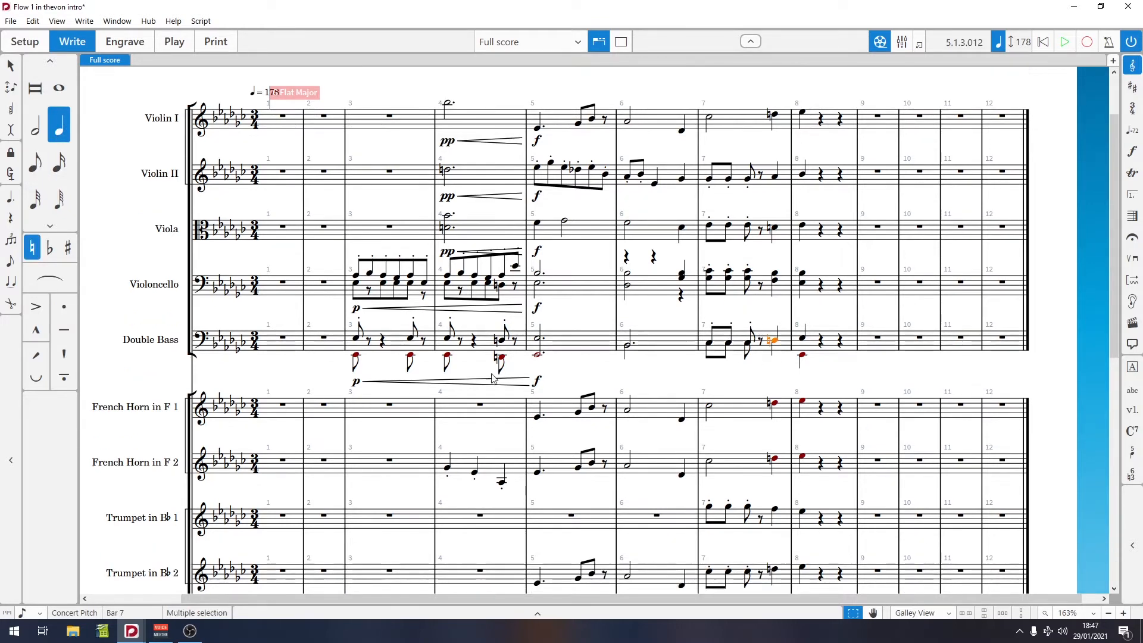
pyautogui.click(357, 357)
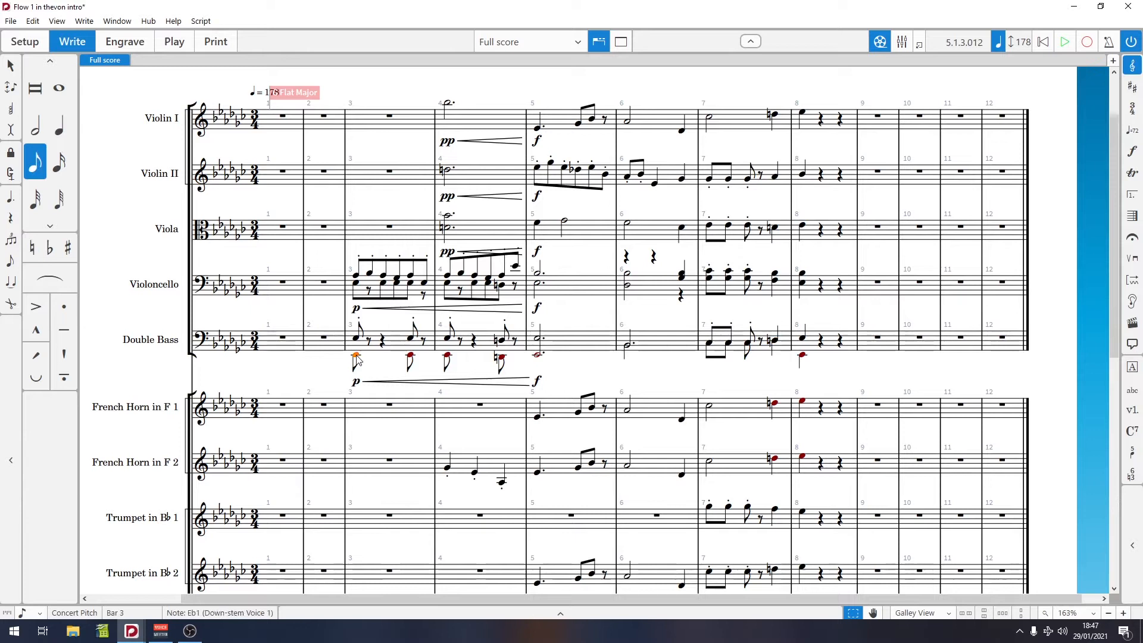
pyautogui.click(773, 347)
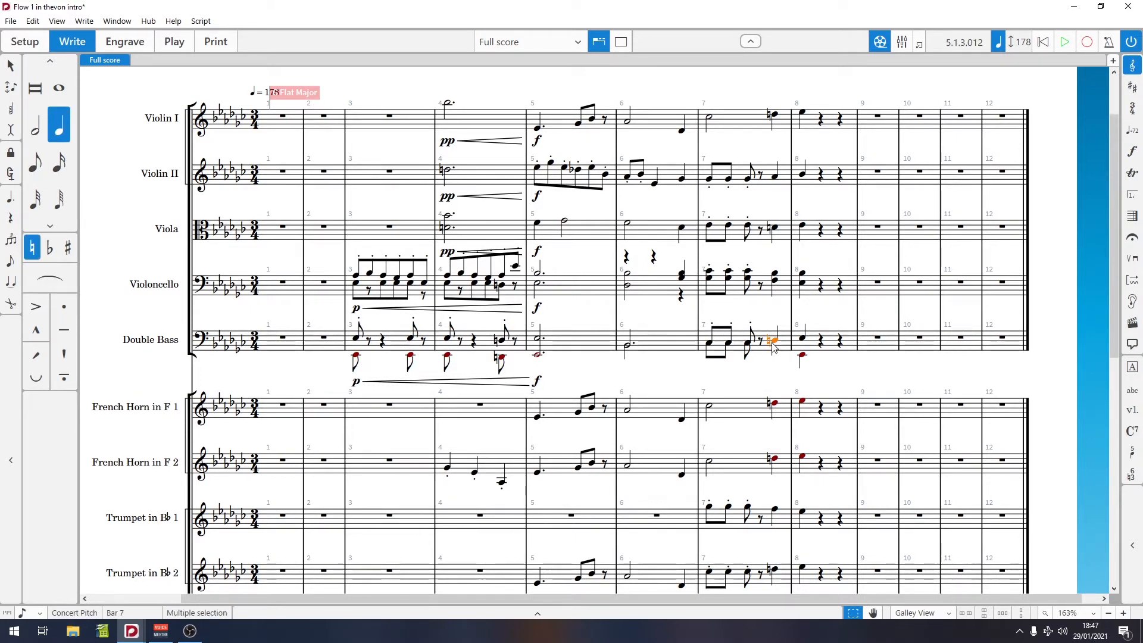
pyautogui.press('p')
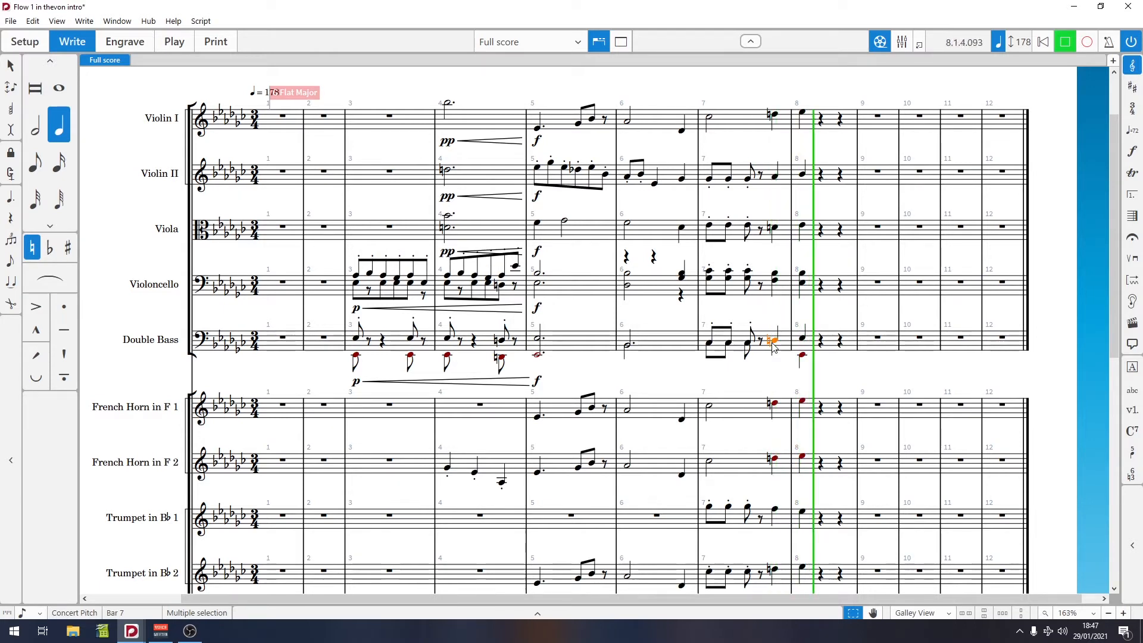
pyautogui.press('space')
# Step: Inspect the French Horn in F 1 notes in bars 7–8 and the Trombone note in bar 8
pyautogui.scroll(-2, 773, 347)
pyautogui.click(772, 331)
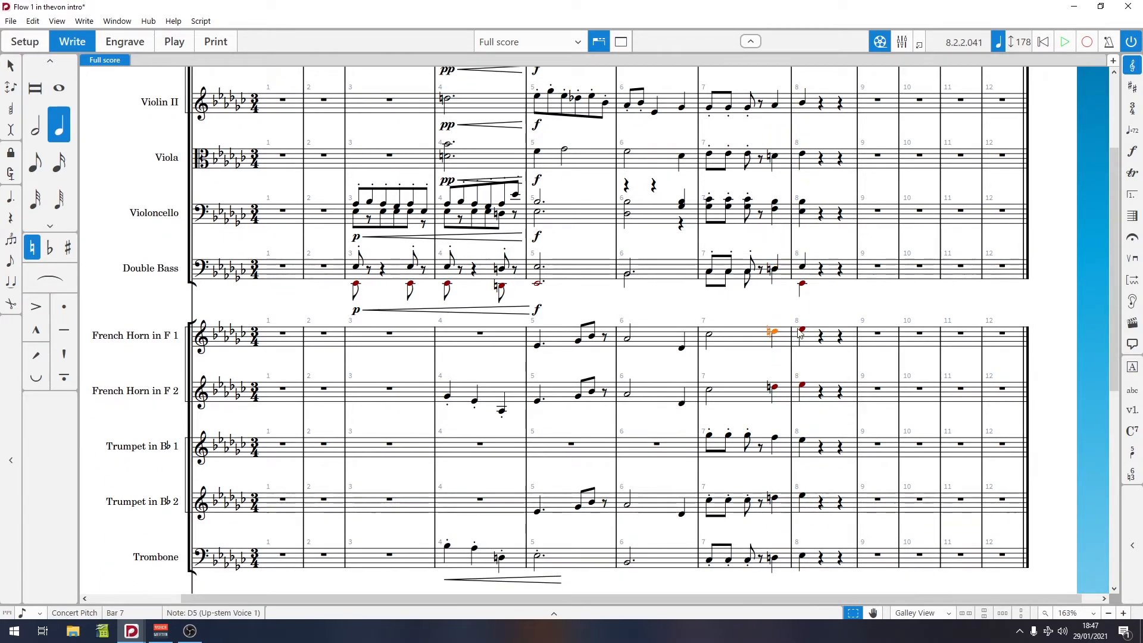
pyautogui.click(803, 332)
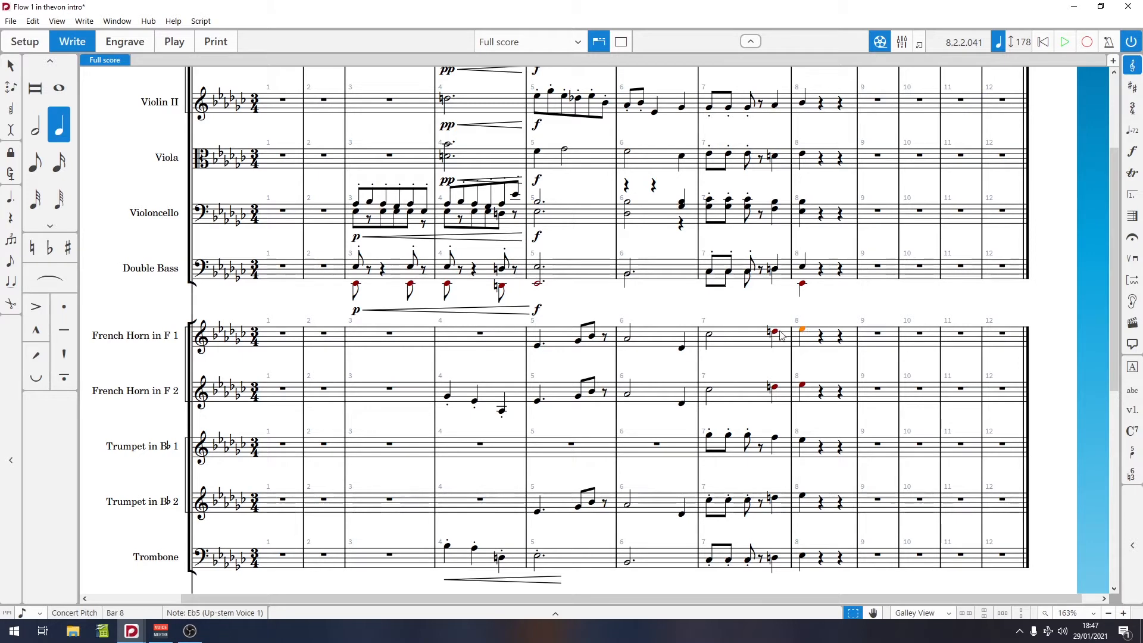
pyautogui.scroll(-2, 773, 408)
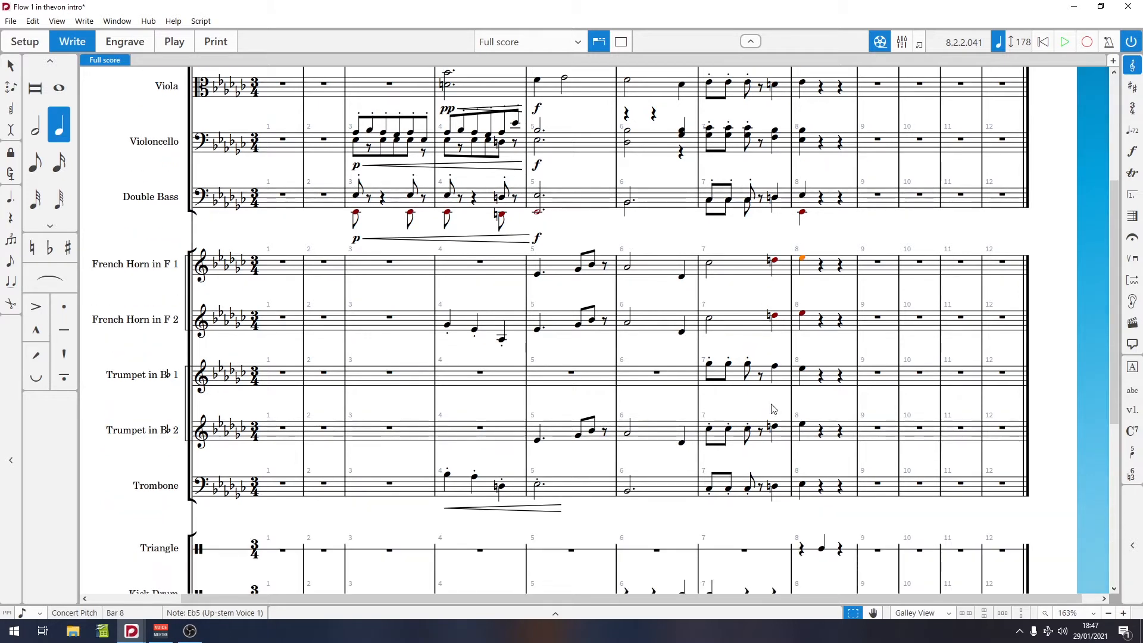
pyautogui.click(802, 485)
# Step: Inspect the bar 8 note of each string part, from Violin I down to Double Bass
pyautogui.scroll(5, 809, 263)
pyautogui.click(802, 194)
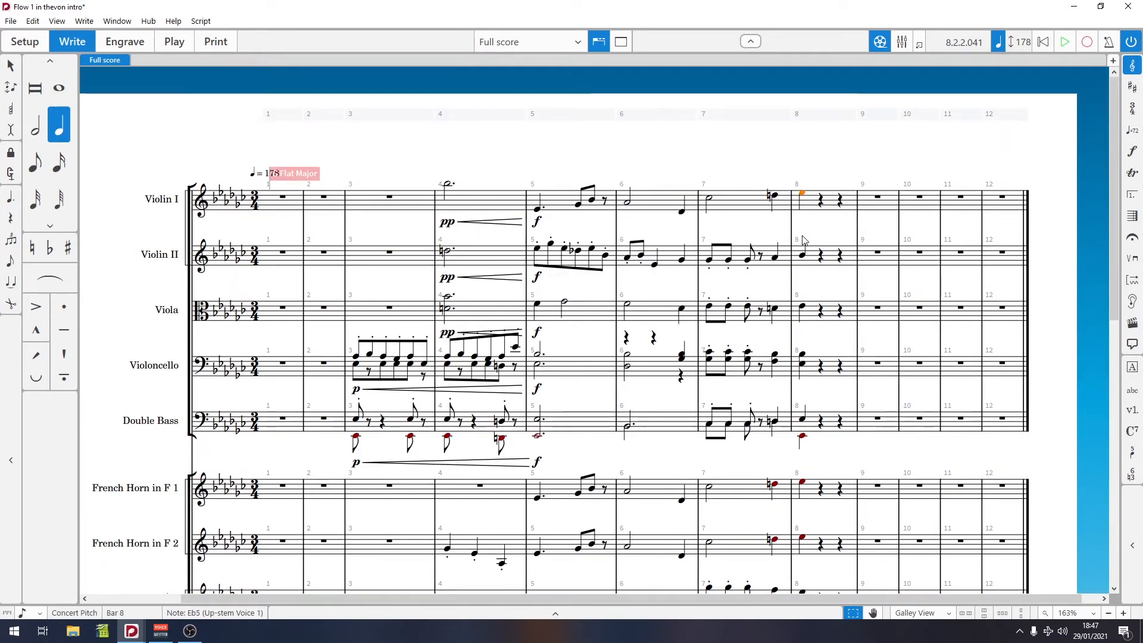
pyautogui.click(803, 256)
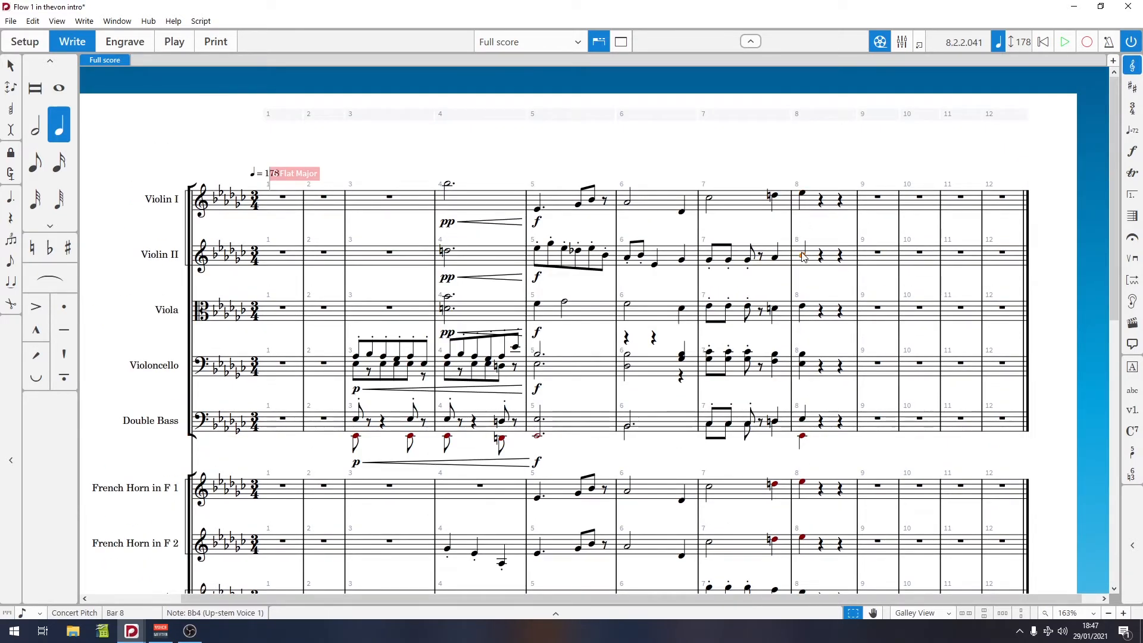
pyautogui.scroll(-1, 800, 280)
pyautogui.click(803, 403)
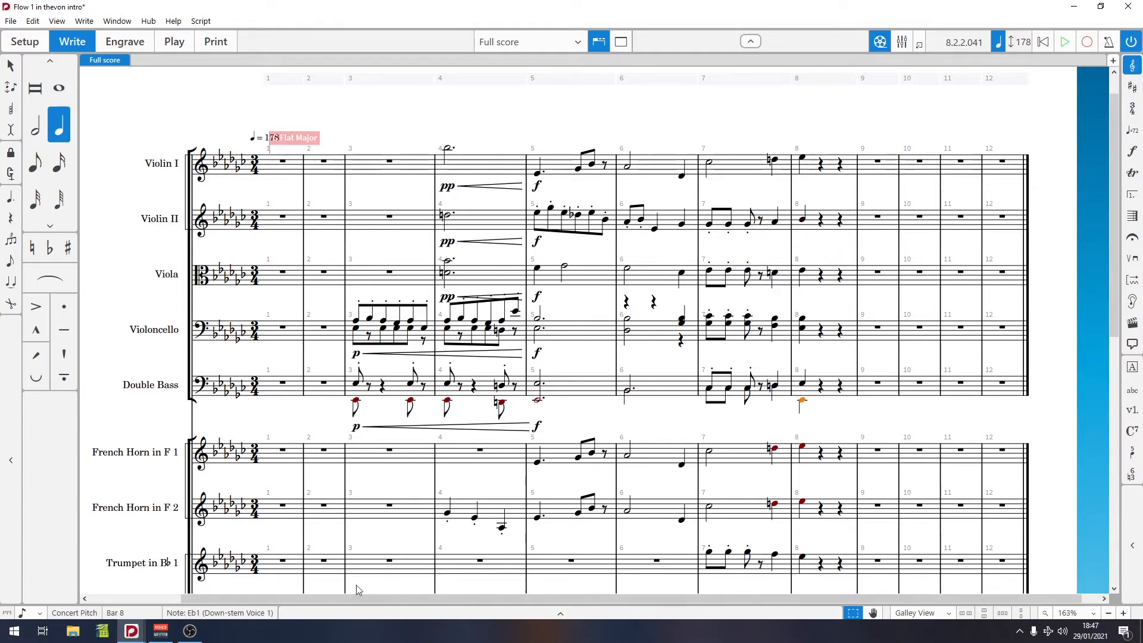
pyautogui.click(802, 385)
pyautogui.click(803, 325)
pyautogui.click(803, 272)
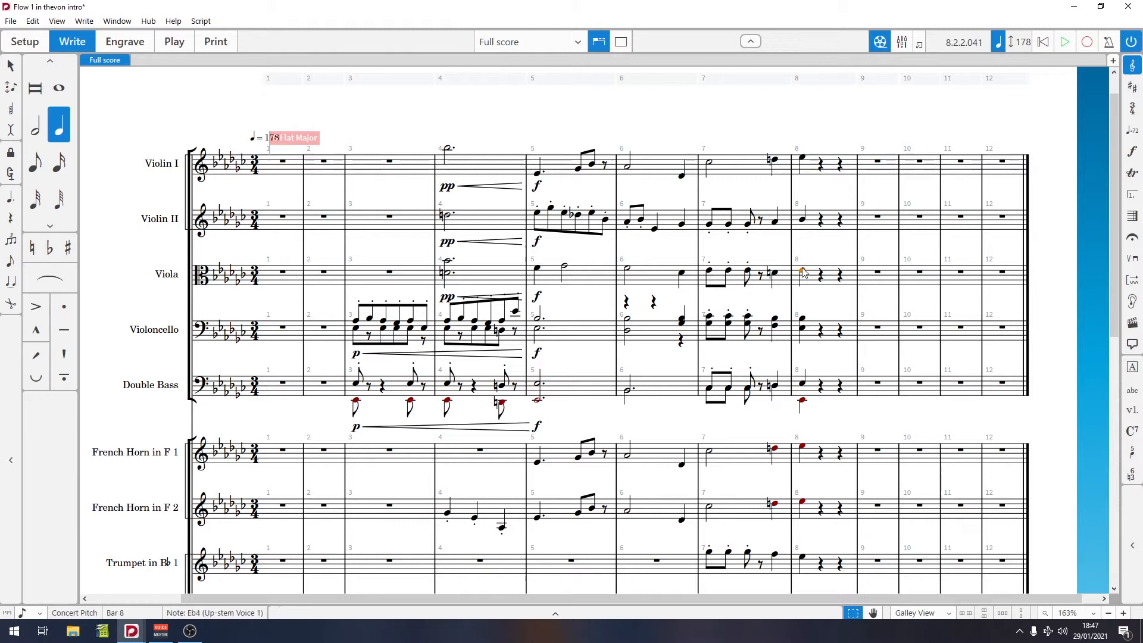
pyautogui.click(803, 220)
pyautogui.click(802, 159)
# Step: Lower the Violin II note in bar 8 to G♭4 and play back from it
pyautogui.click(803, 220)
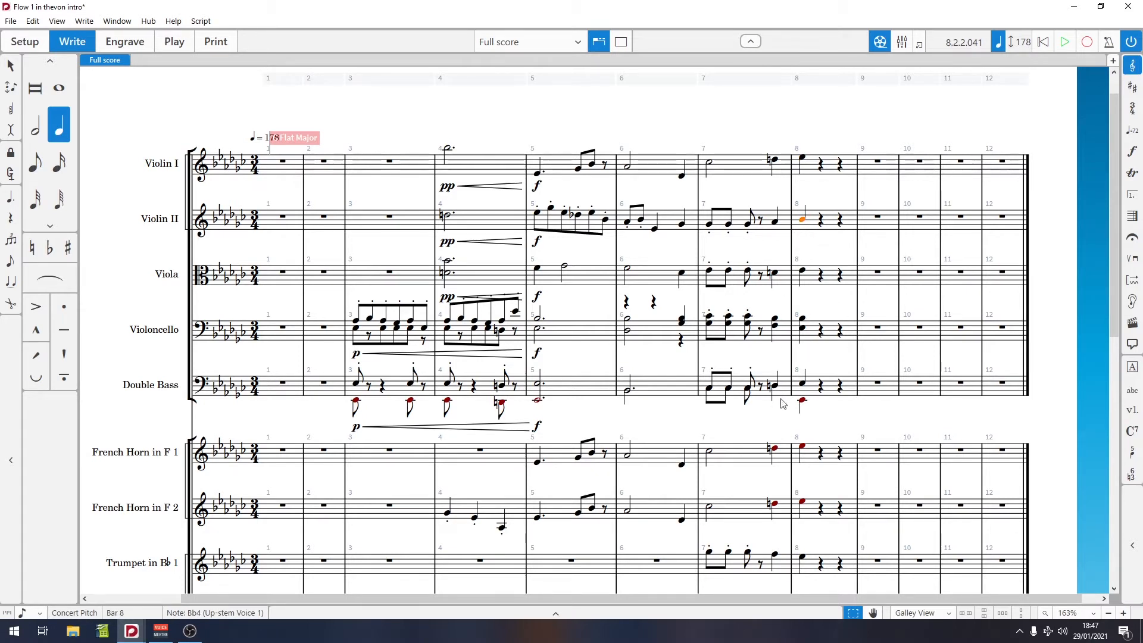
pyautogui.press('alt')
pyautogui.hotkey('alt', 'Down')
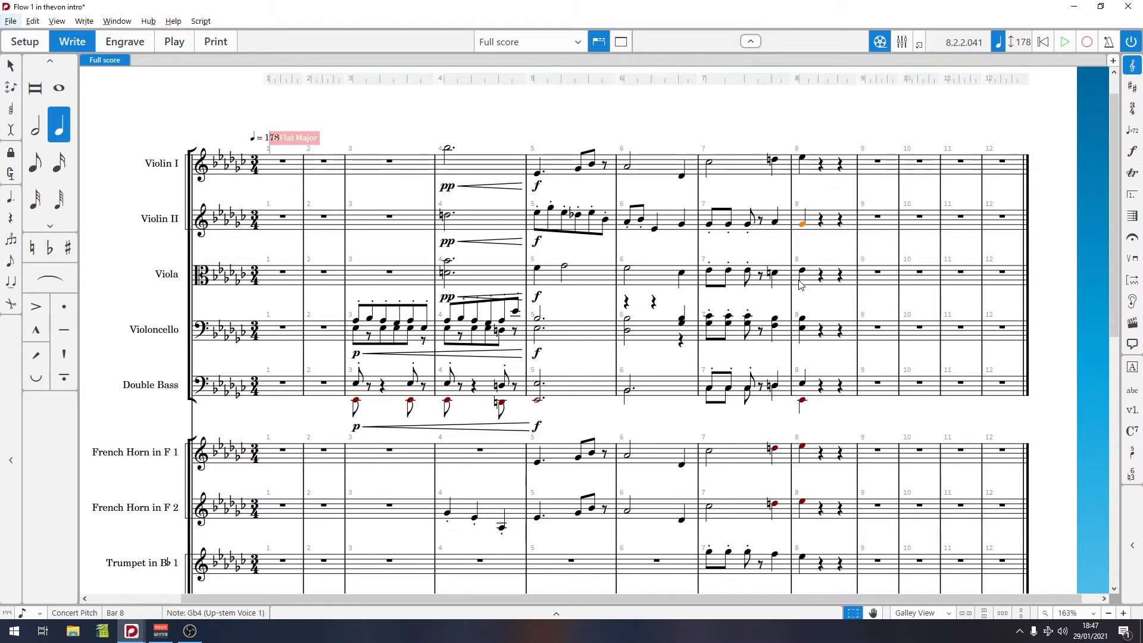
pyautogui.press('p')
pyautogui.press('space')
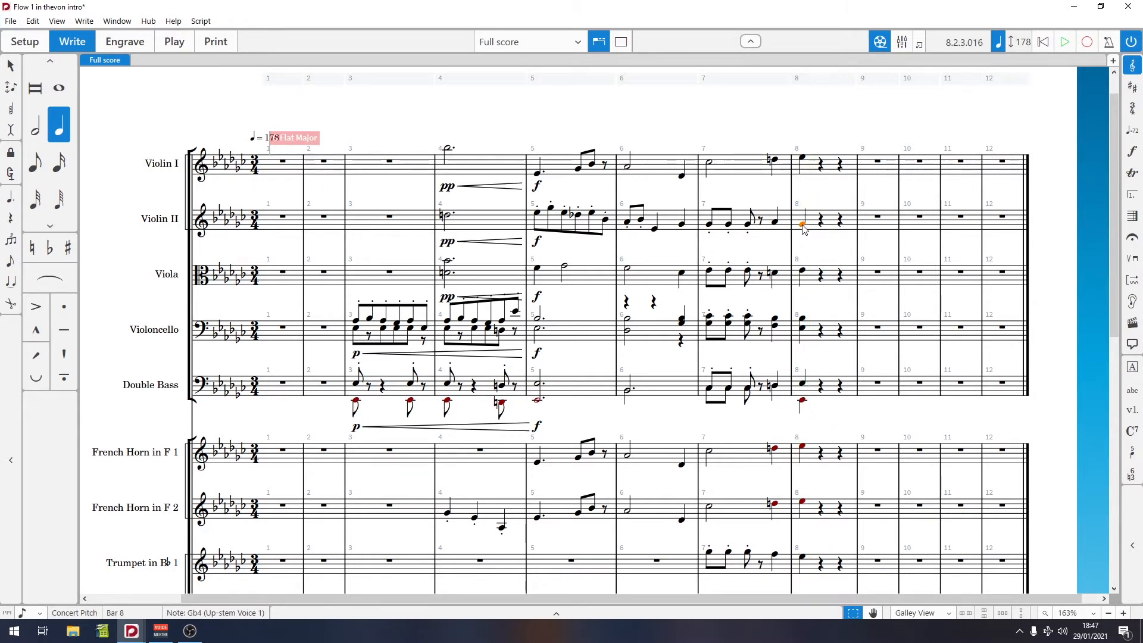
# Step: Change the Violin II bar 8 note to G natural and play it back
pyautogui.press('0')
pyautogui.press('p')
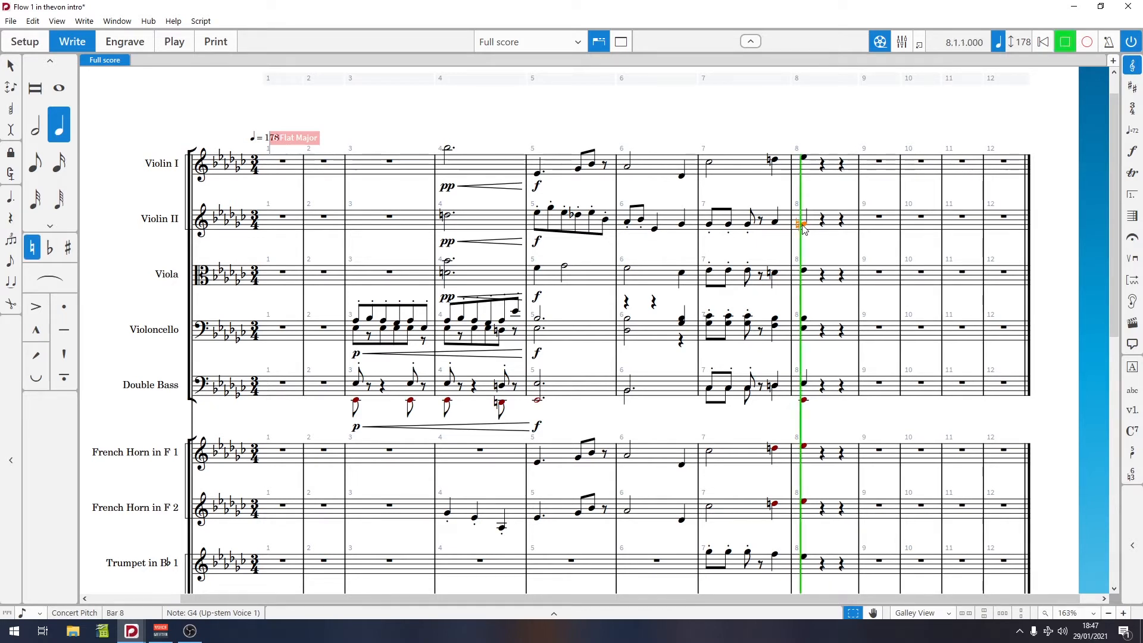
pyautogui.press('space')
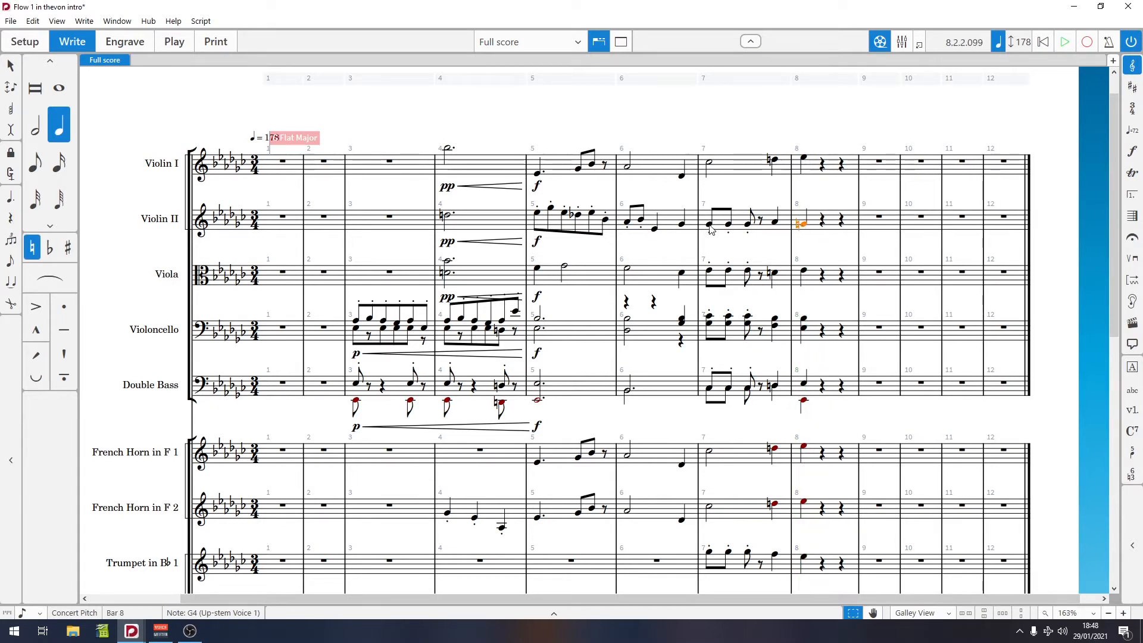
# Step: Play back from the first Violin II note in bar 7
pyautogui.click(709, 225)
pyautogui.press('p')
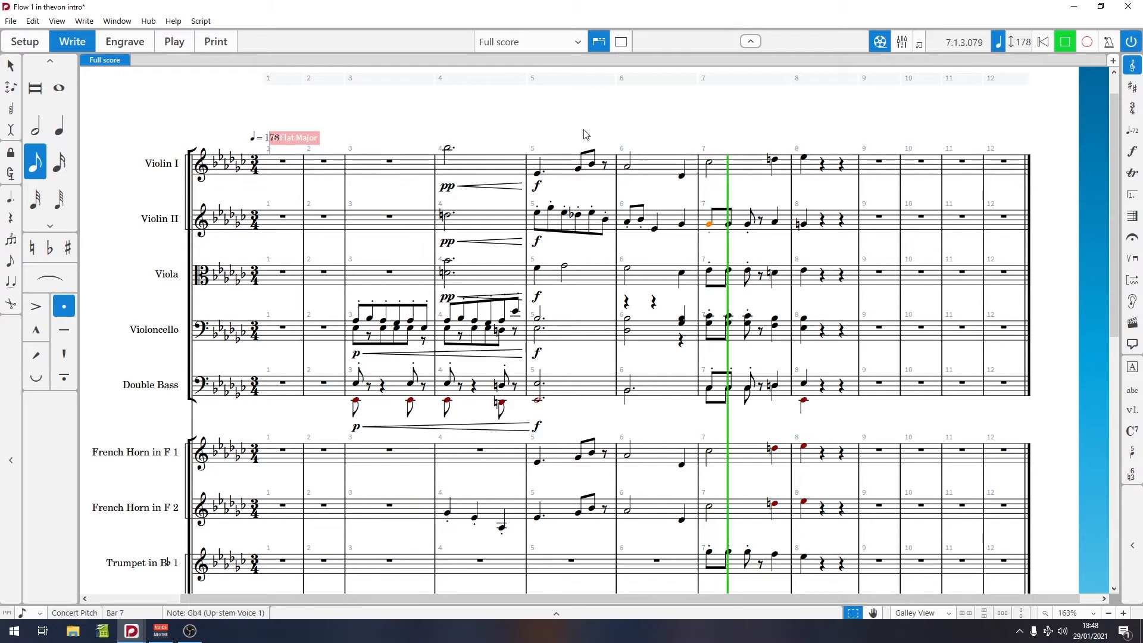
pyautogui.press('space')
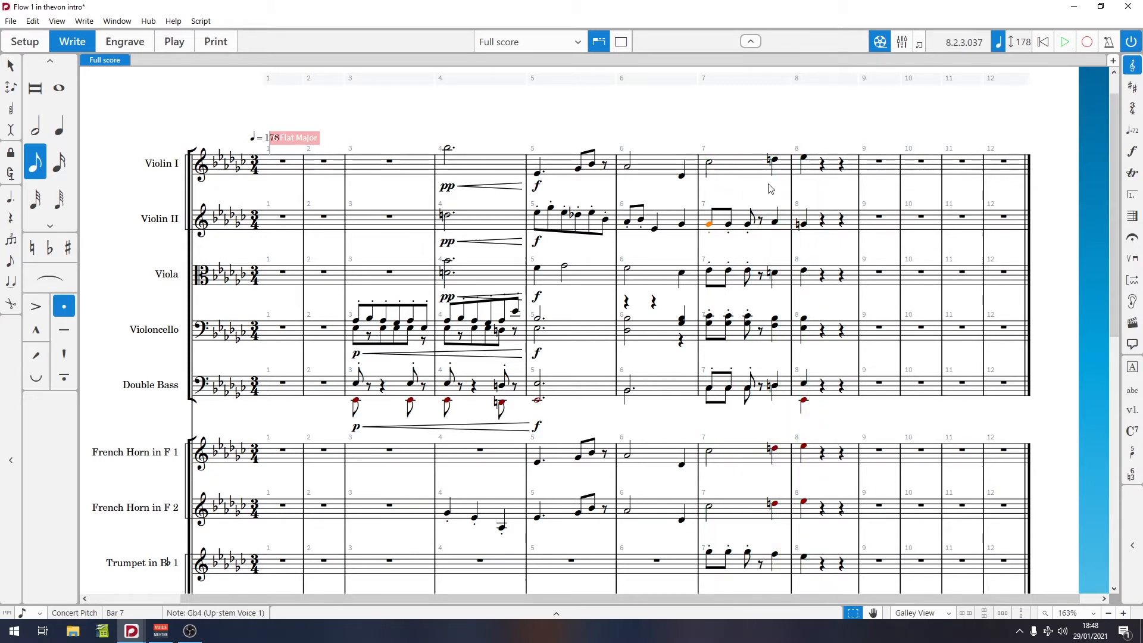
# Step: Lower the Violin II bar 8 note to G♭4 again and play back from bar 7
pyautogui.click(802, 225)
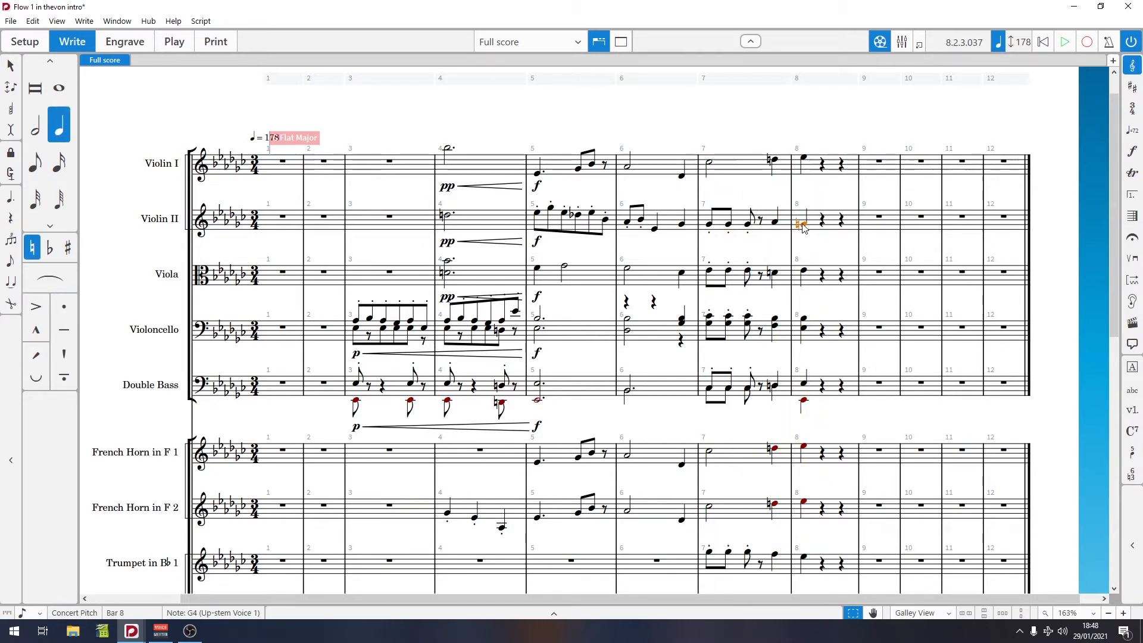
pyautogui.hotkey('alt', 'Down')
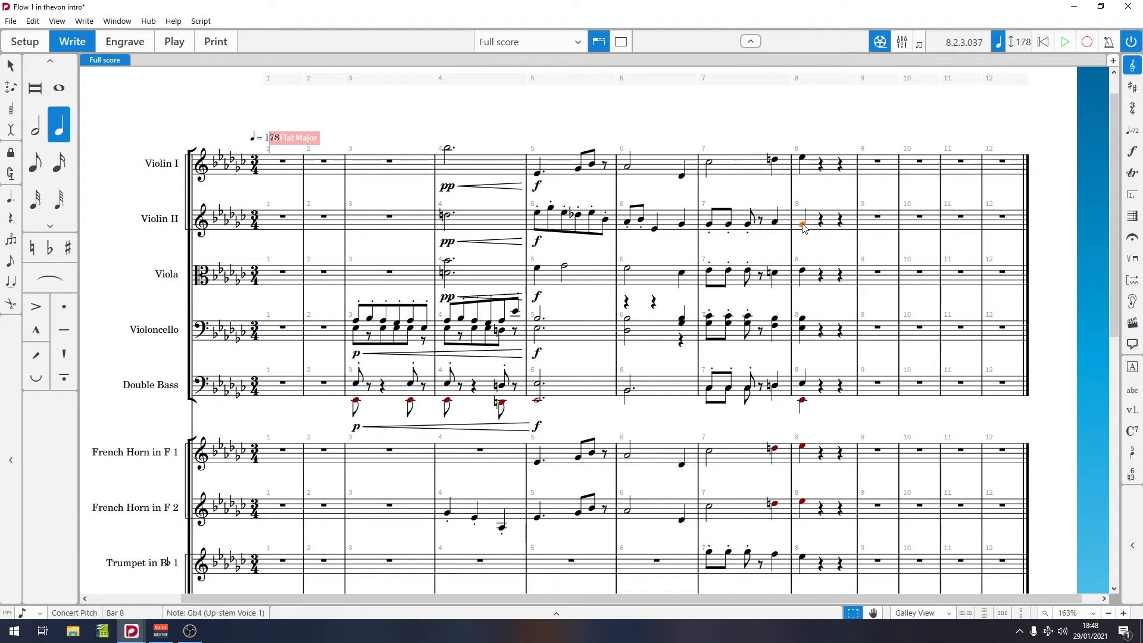
pyautogui.click(709, 225)
pyautogui.press('p')
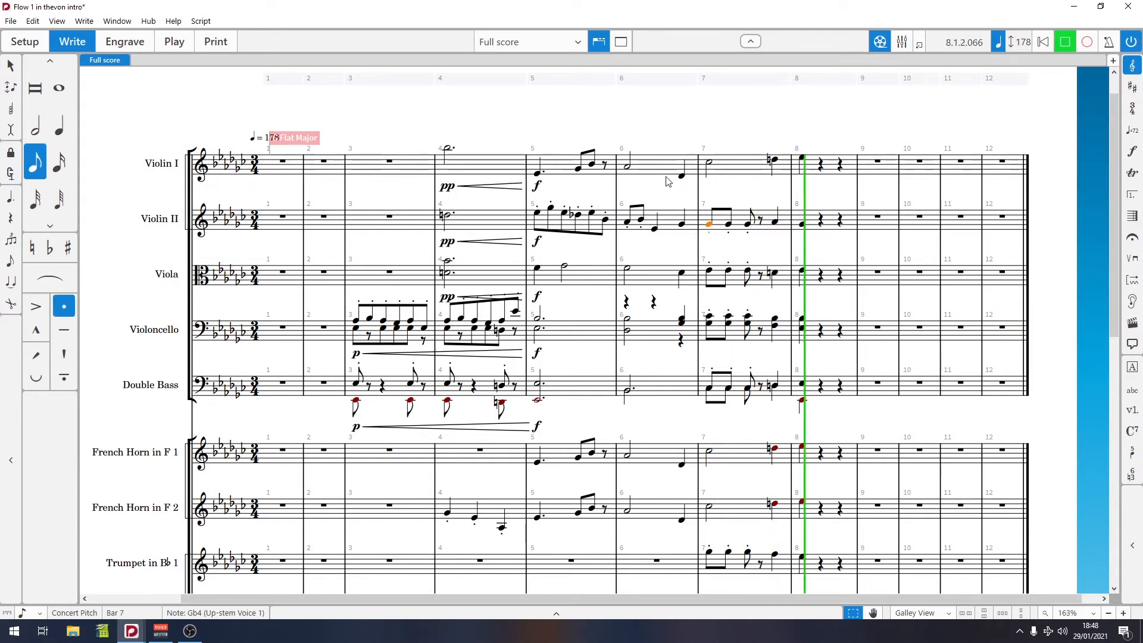
pyautogui.press('space')
# Step: Set the Violin II bar 8 note to natural and undo the pitch change
pyautogui.click(803, 225)
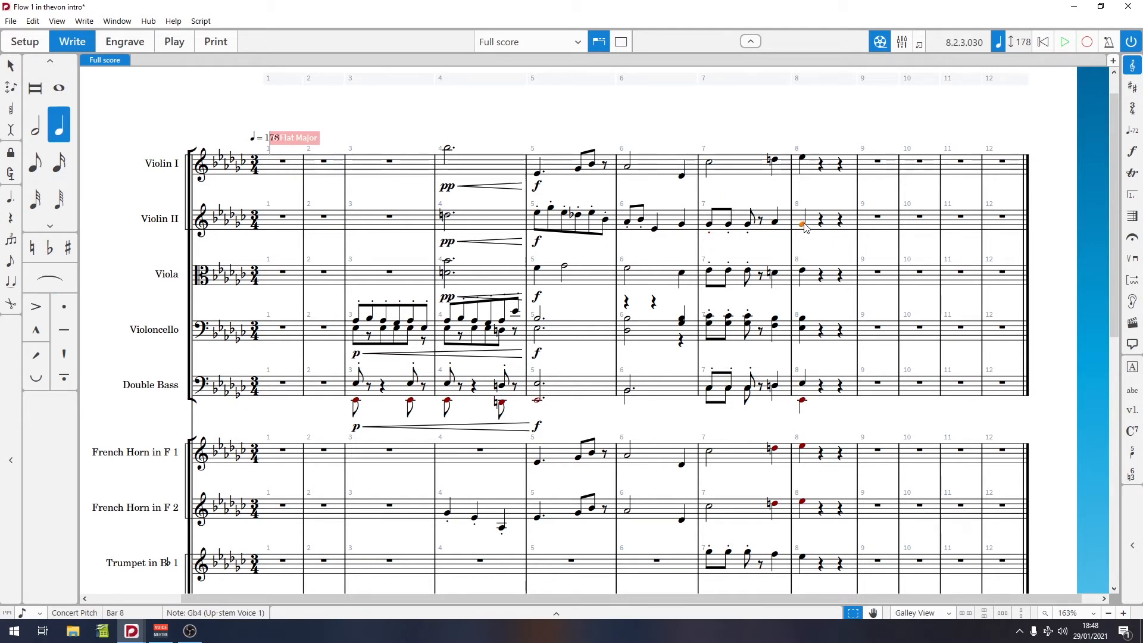
pyautogui.hotkey('ctrl', 'Left')
pyautogui.hotkey('ctrl', 'Right')
pyautogui.press('0')
pyautogui.hotkey('ctrl', 'Left')
pyautogui.hotkey('ctrl', 'Right')
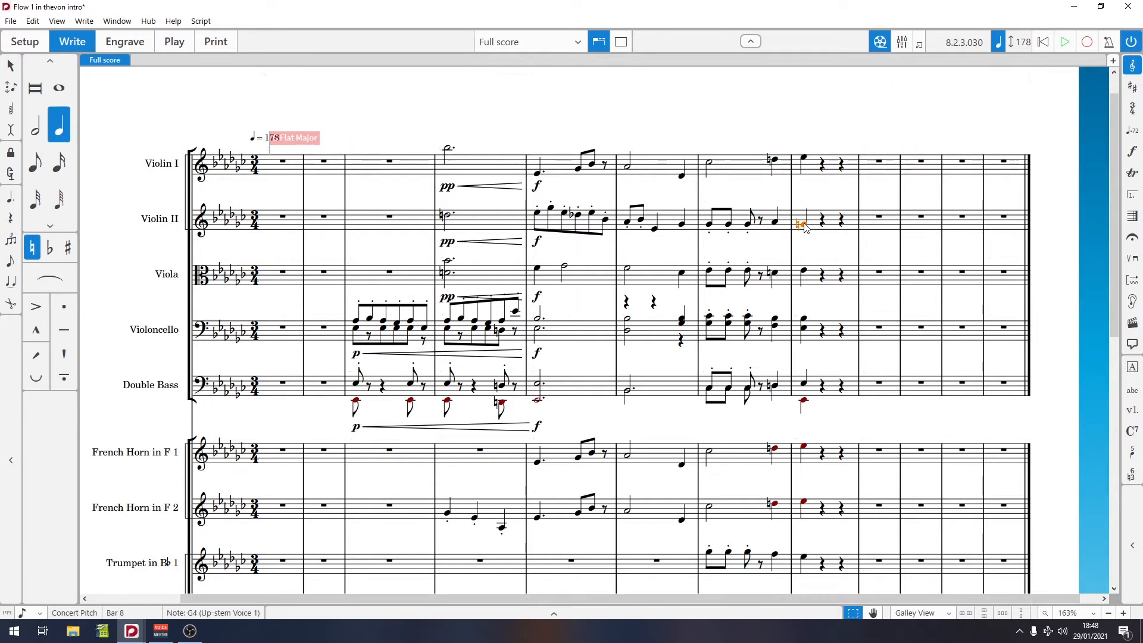
pyautogui.hotkey('ctrl', 'z')
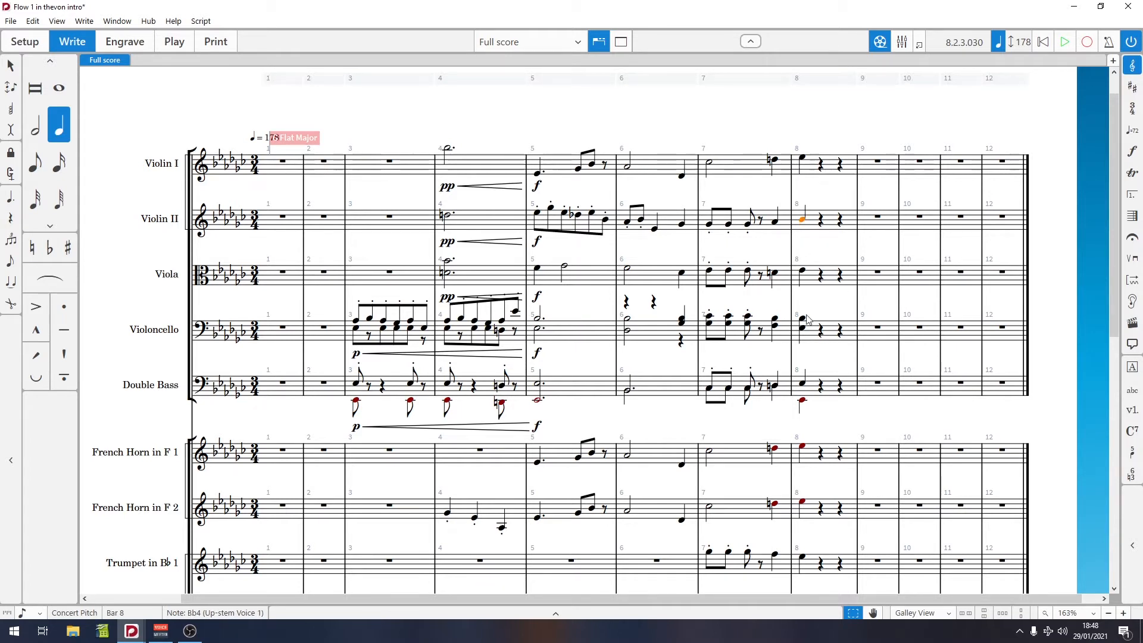
# Step: Play back from the Viola note in bar 8 and from the Violin II note in bar 7
pyautogui.click(803, 272)
pyautogui.press('space')
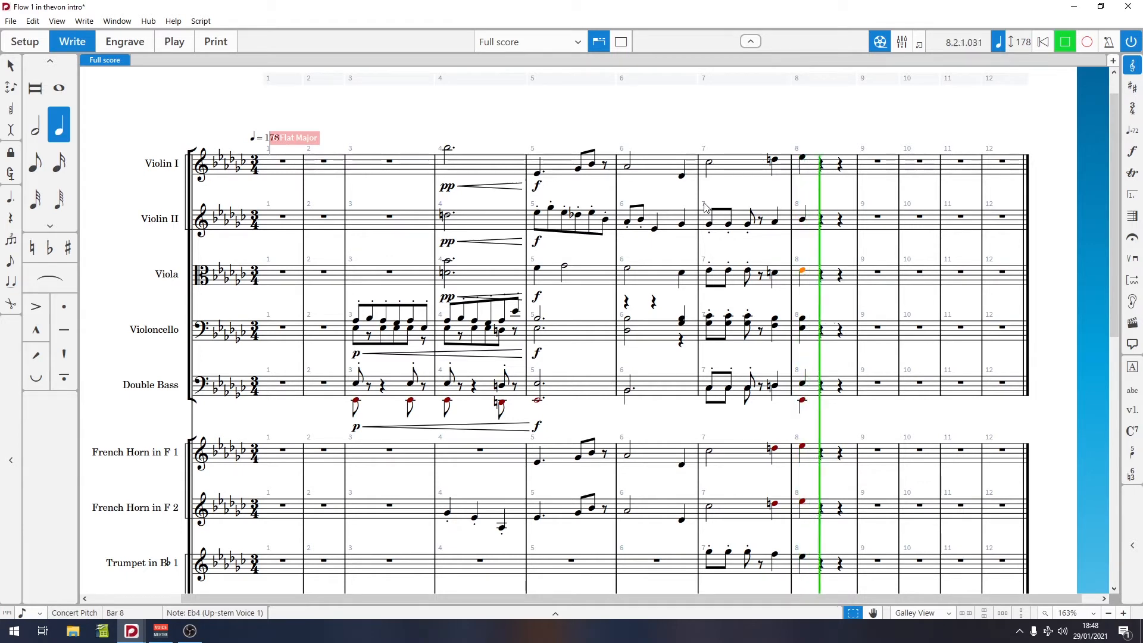
pyautogui.press('space')
pyautogui.click(708, 223)
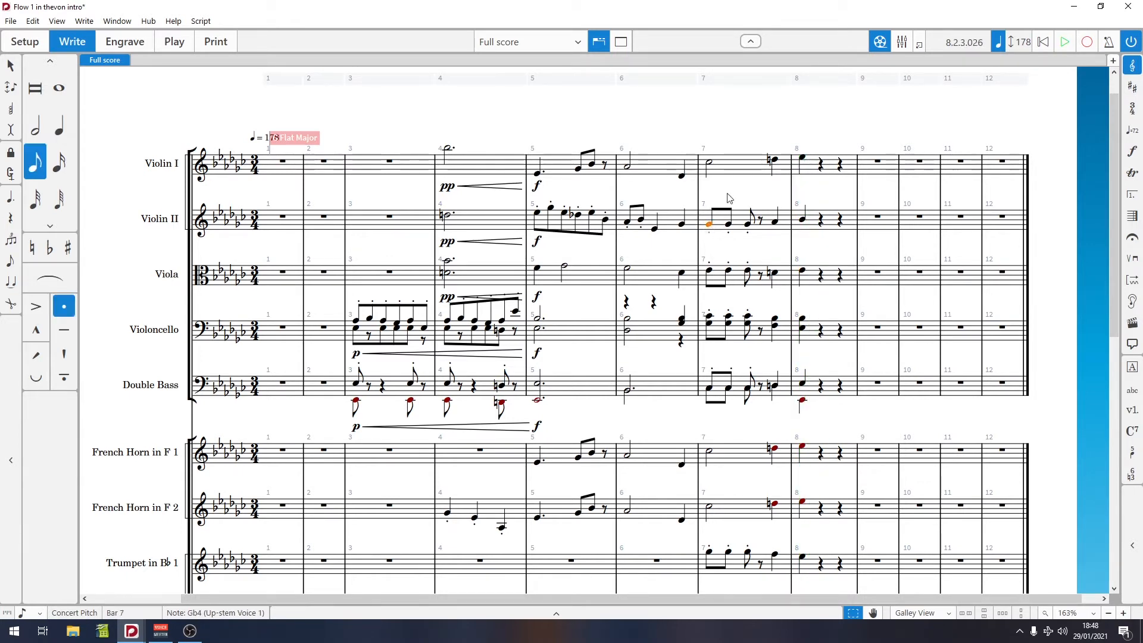
pyautogui.press('space')
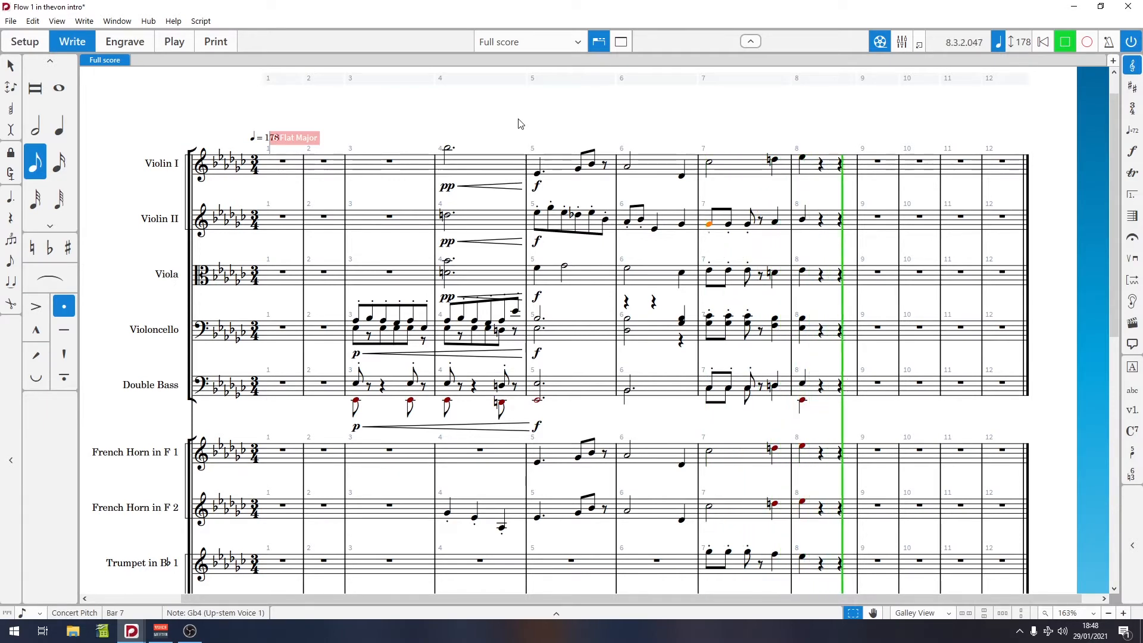
pyautogui.press('space')
# Step: Play back the Marching Snare Drum part from bar 5
pyautogui.click(802, 224)
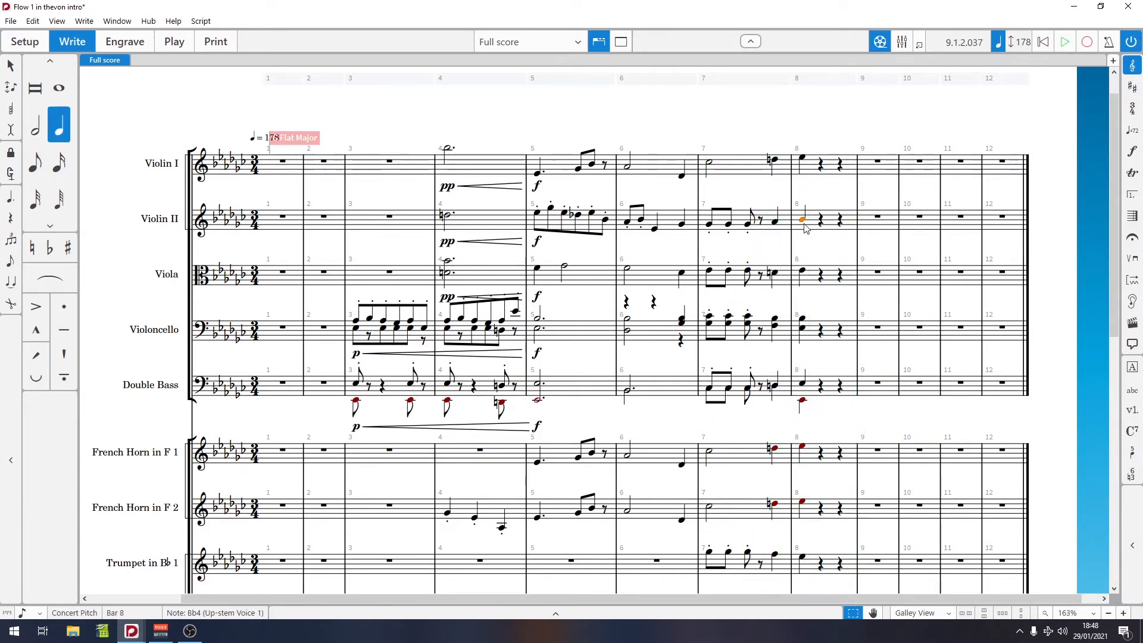
pyautogui.scroll(-10, 809, 324)
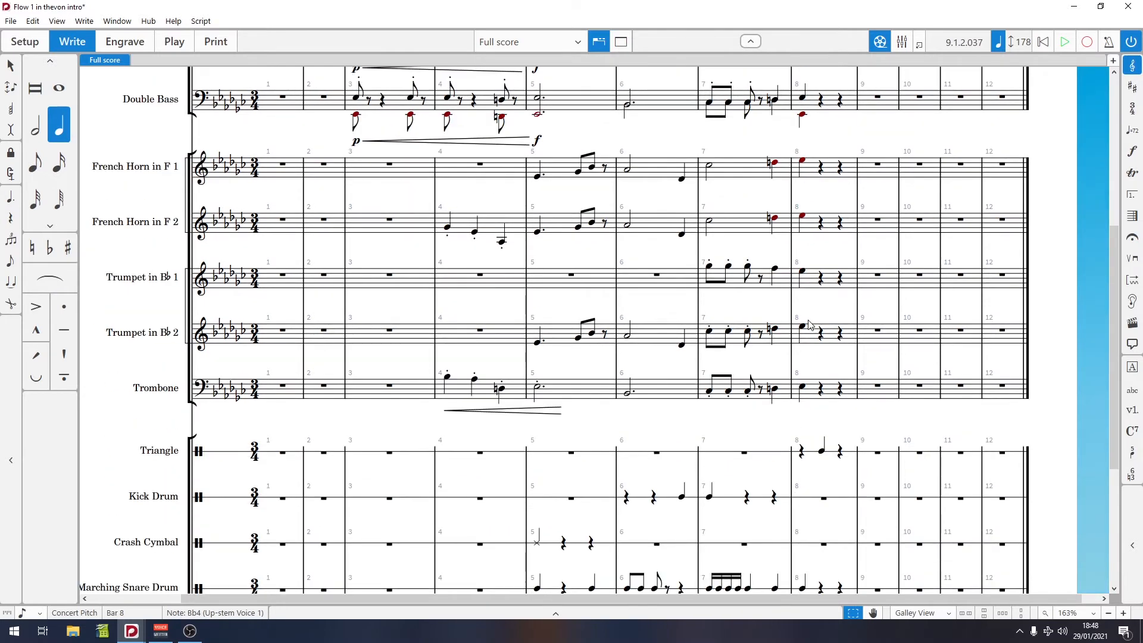
pyautogui.scroll(-3, 809, 324)
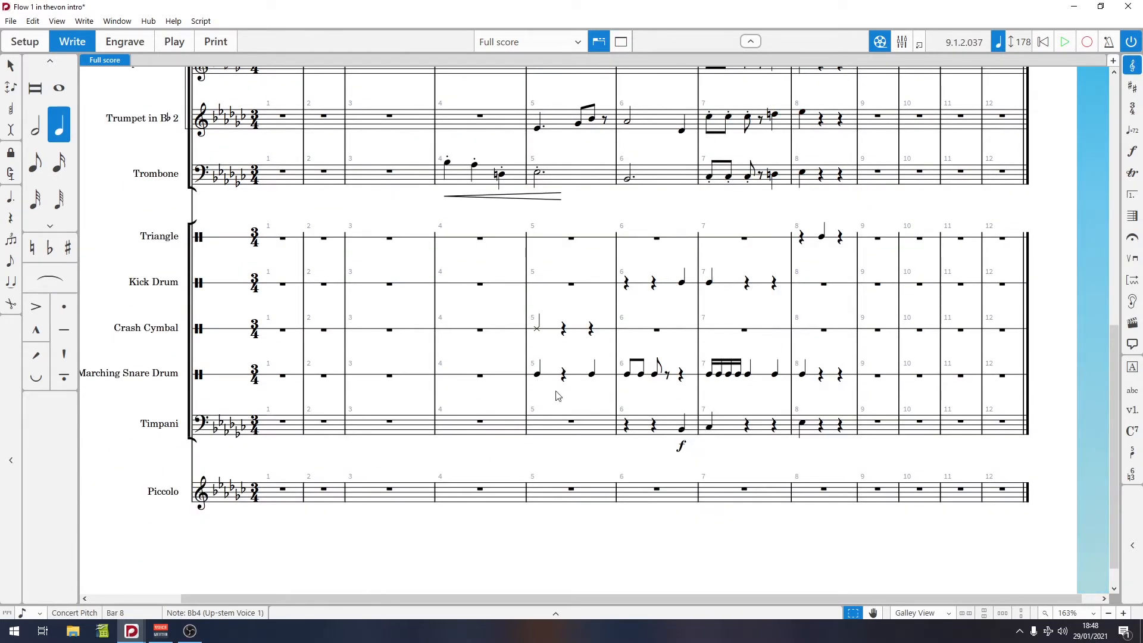
pyautogui.click(537, 375)
pyautogui.press('p')
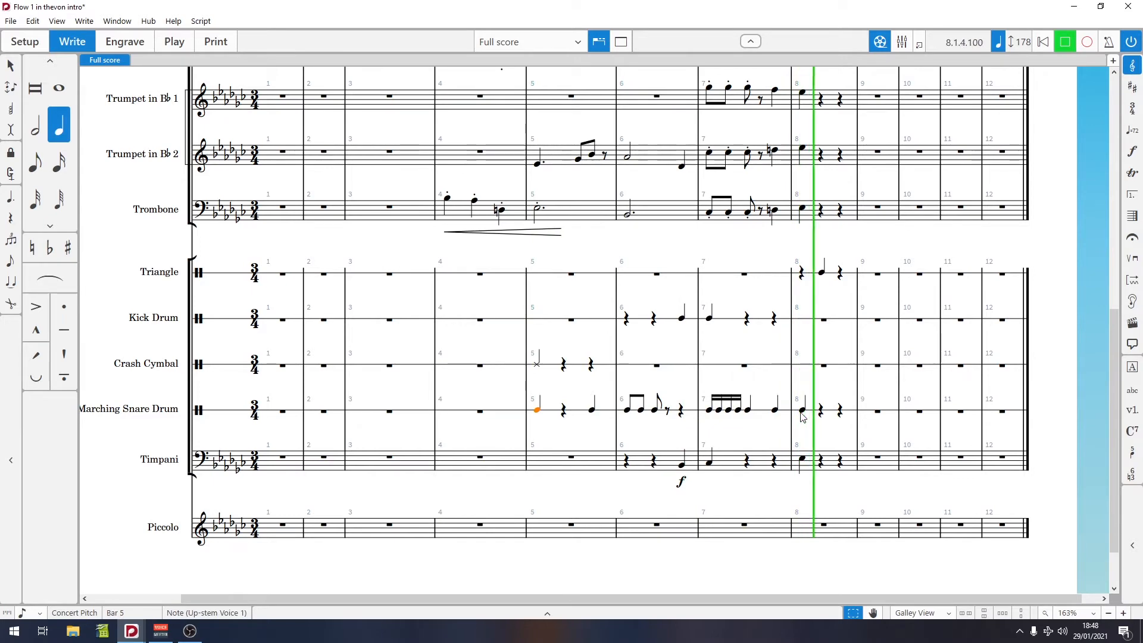
pyautogui.press('space')
# Step: Select the horn, trumpet and trombone parts from bar 4 to bar 8 and play them back
pyautogui.scroll(5, 730, 438)
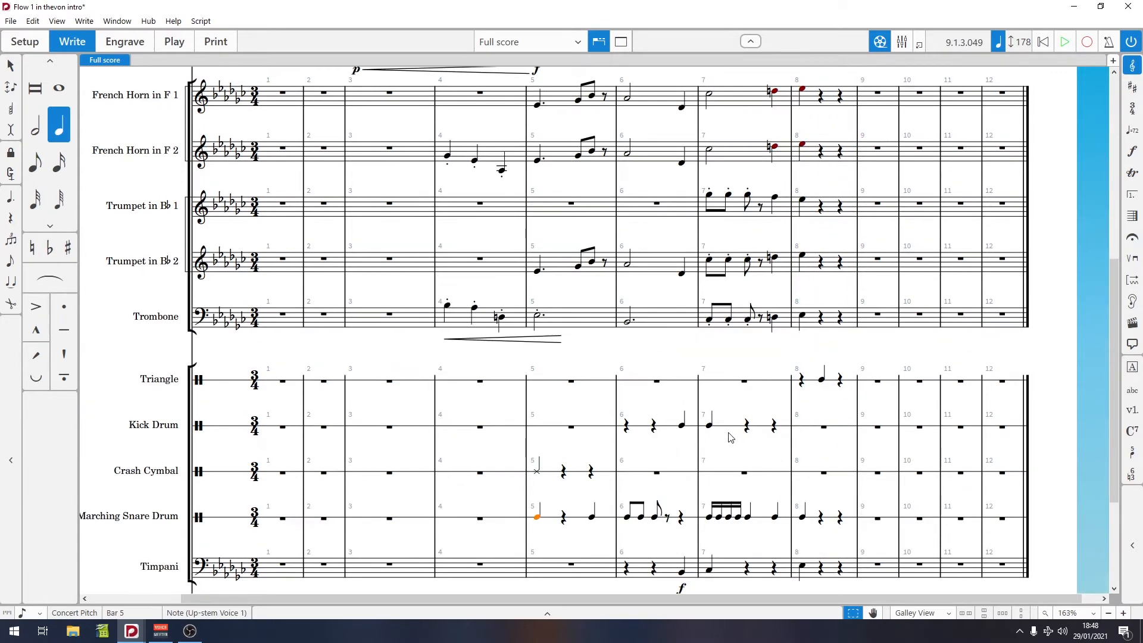
pyautogui.scroll(1, 730, 438)
pyautogui.scroll(-1, 730, 438)
pyautogui.click(448, 313)
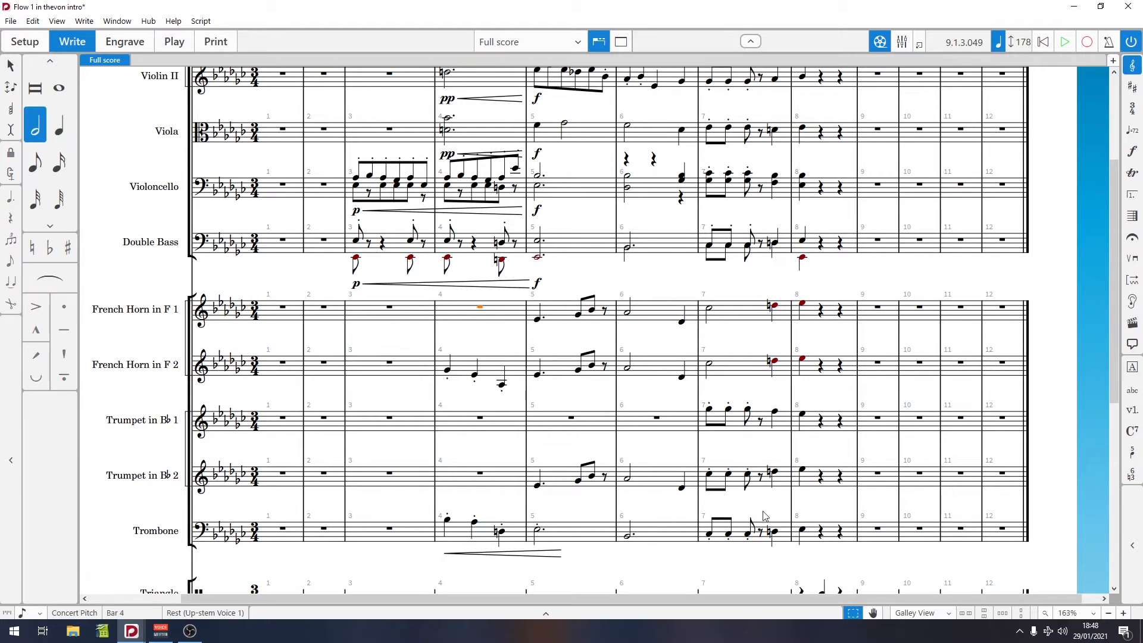
pyautogui.keyDown('shift'); pyautogui.click(839, 532); pyautogui.keyUp('shift')
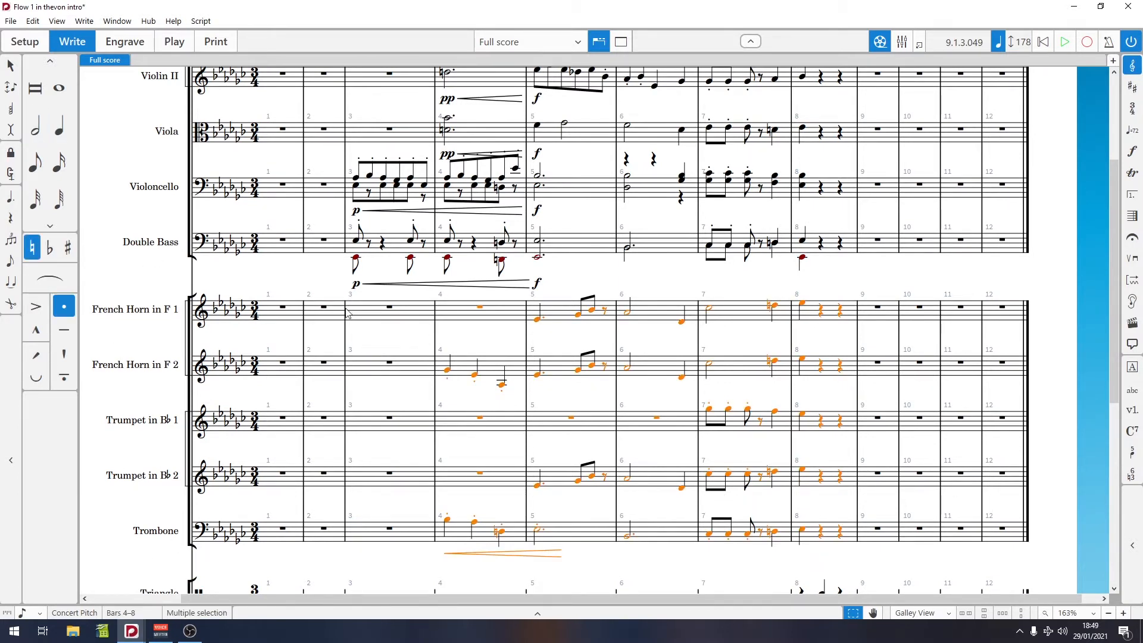
pyautogui.press('p')
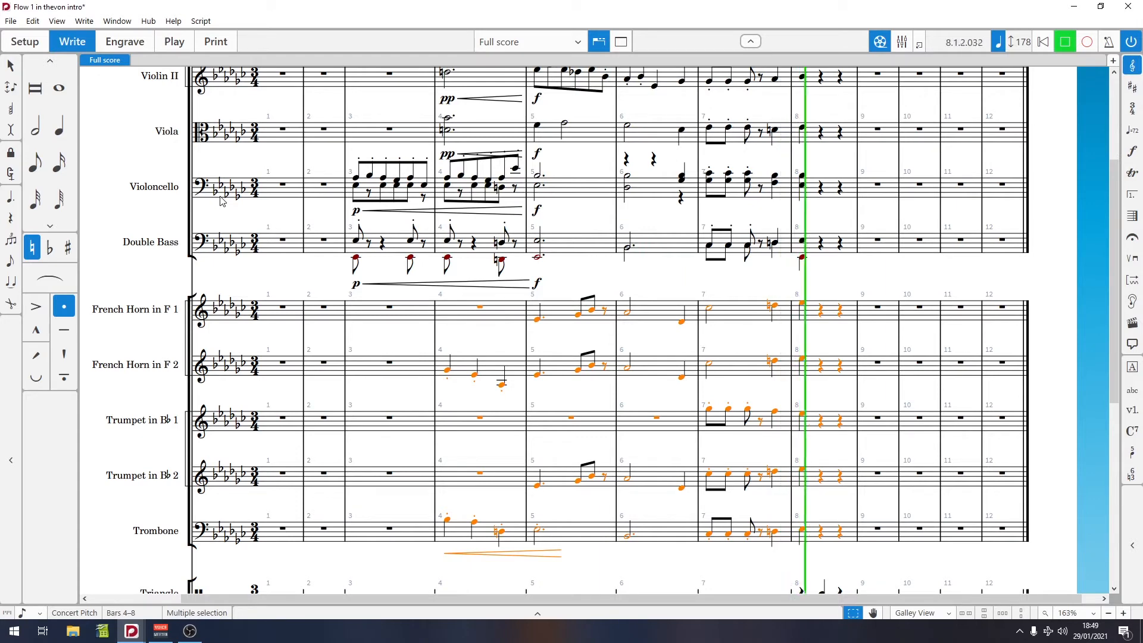
pyautogui.scroll(-6, 556, 341)
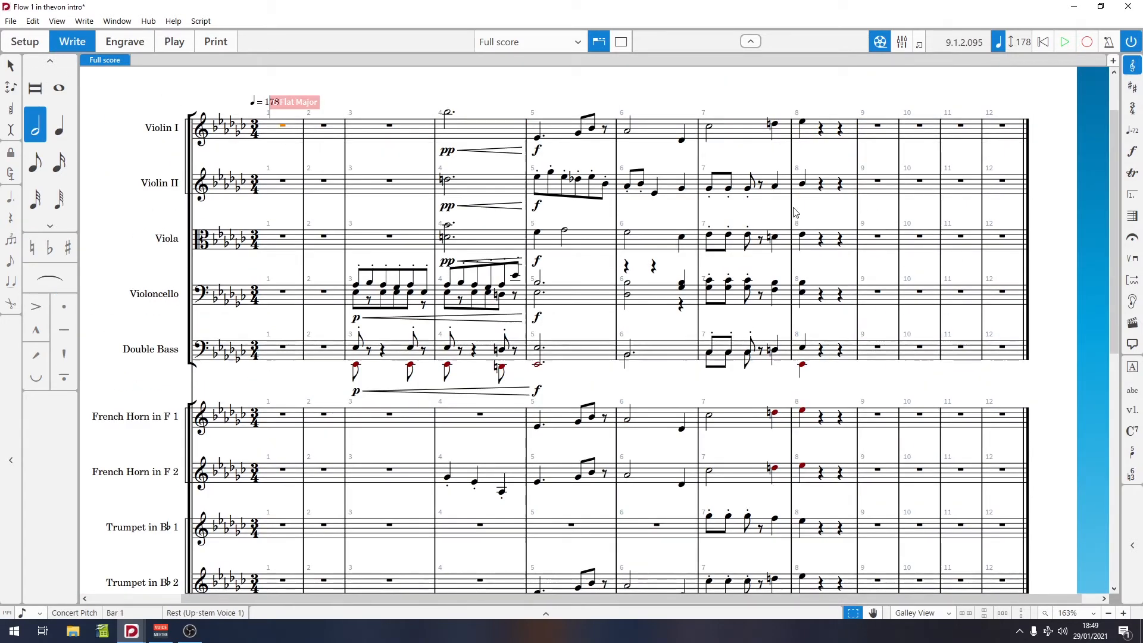
pyautogui.click(17, 22)
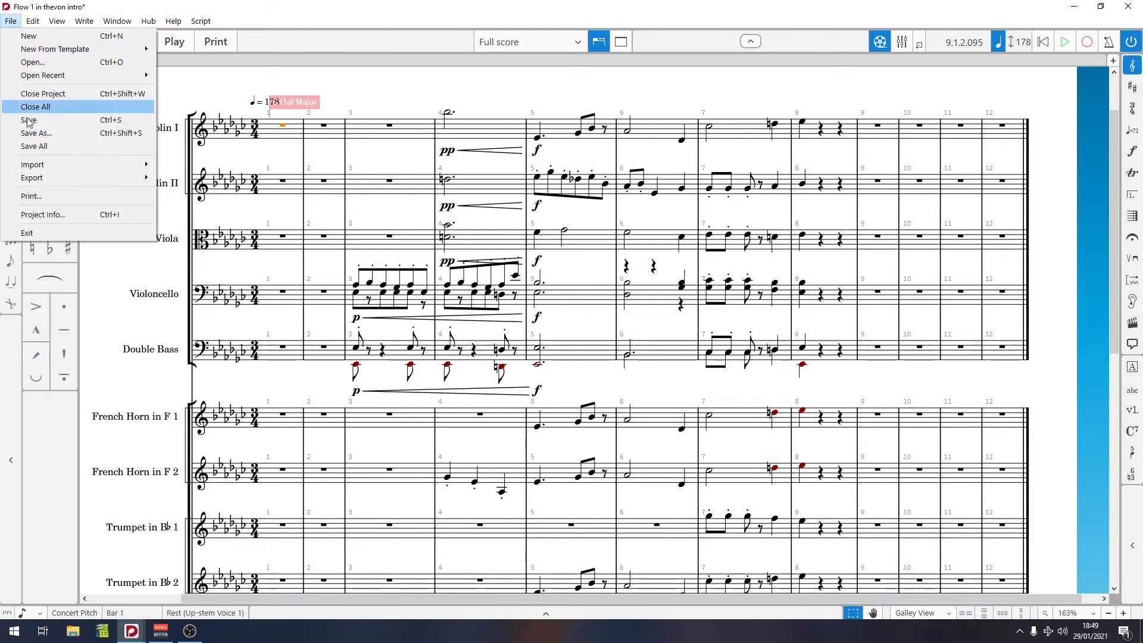
pyautogui.moveTo(137, 179)
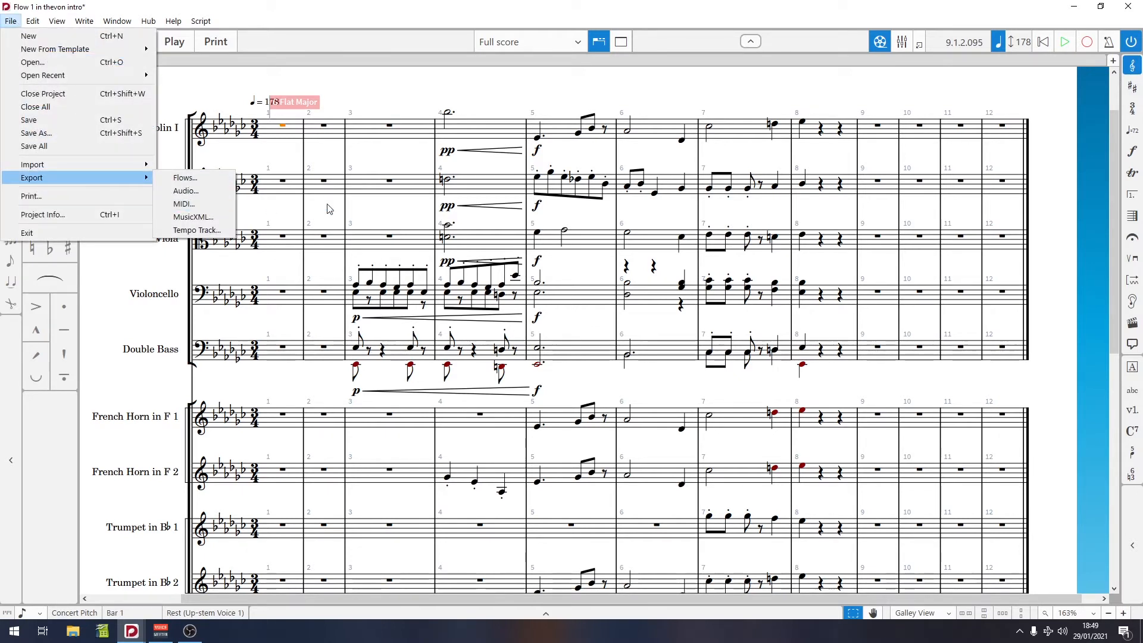
pyautogui.click(278, 125)
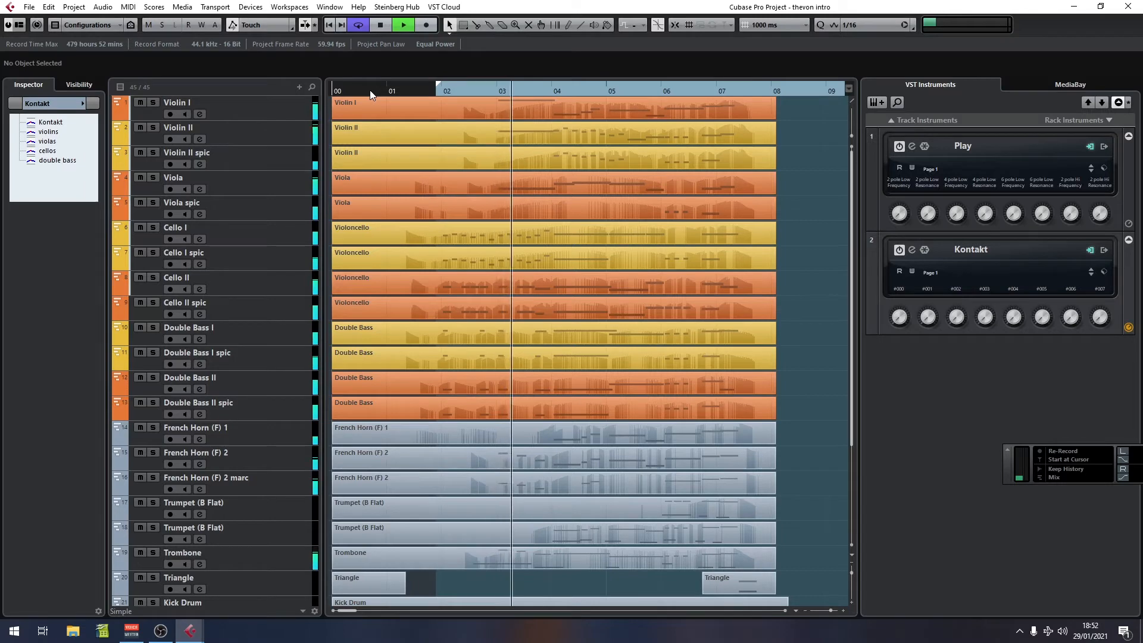
# Step: Switch to the Cubase project and start playback of the arrangement
pyautogui.scroll(-6, 670, 241)
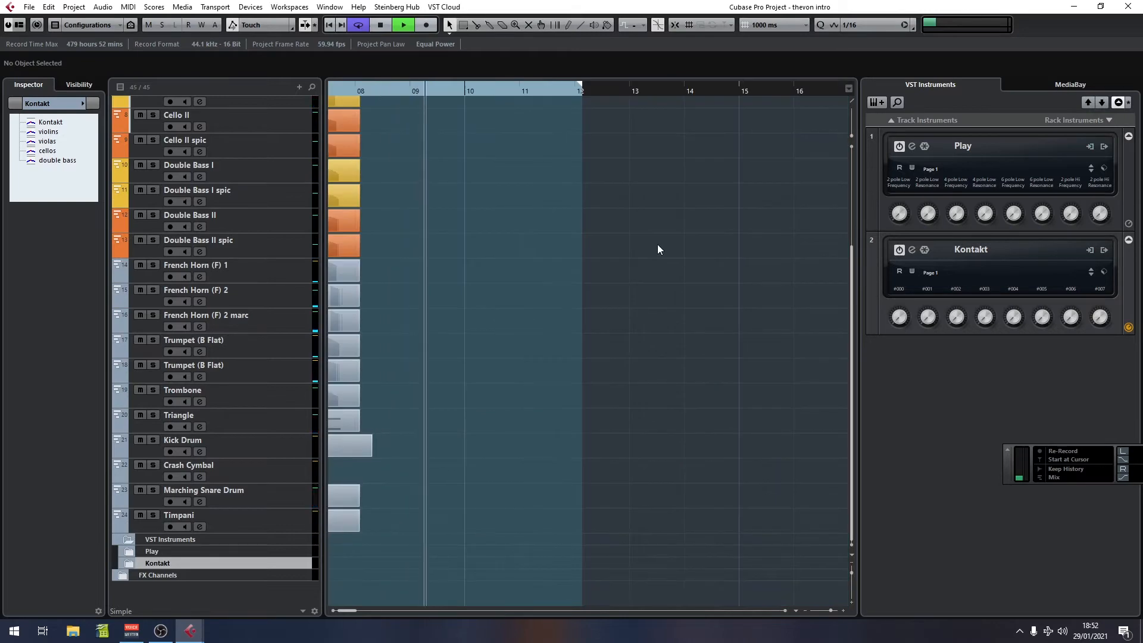
pyautogui.press('space')
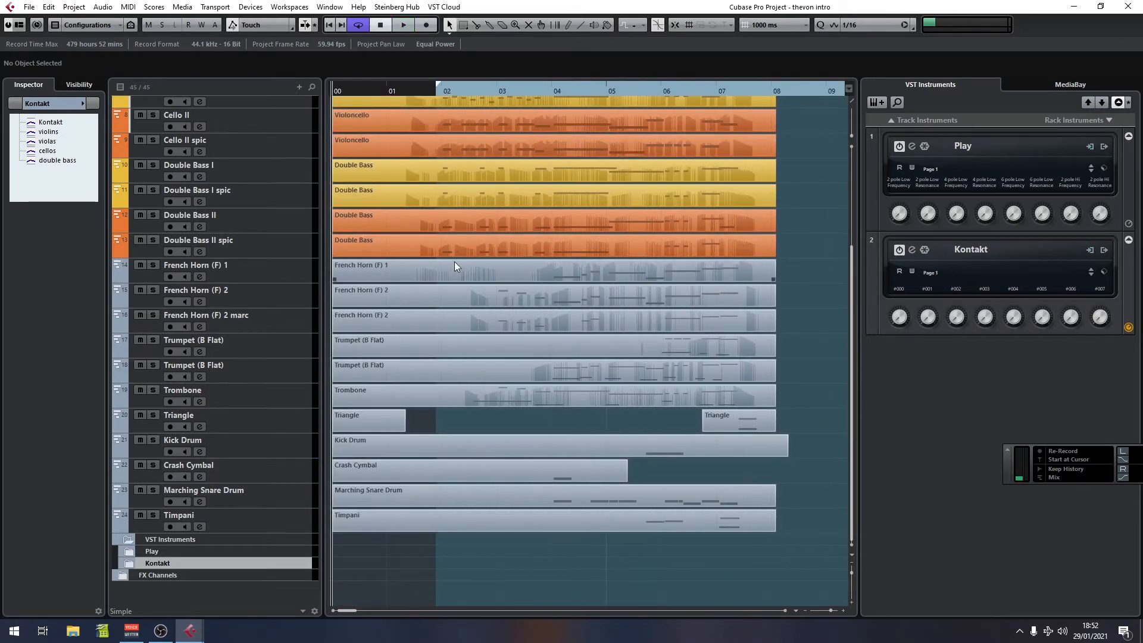
# Step: Solo the string tracks from Violin I to Double Bass II spic and play them back from bar 2
pyautogui.scroll(6, 455, 261)
pyautogui.moveTo(152, 102); pyautogui.dragTo(155, 330)
pyautogui.click(152, 353)
pyautogui.click(154, 402)
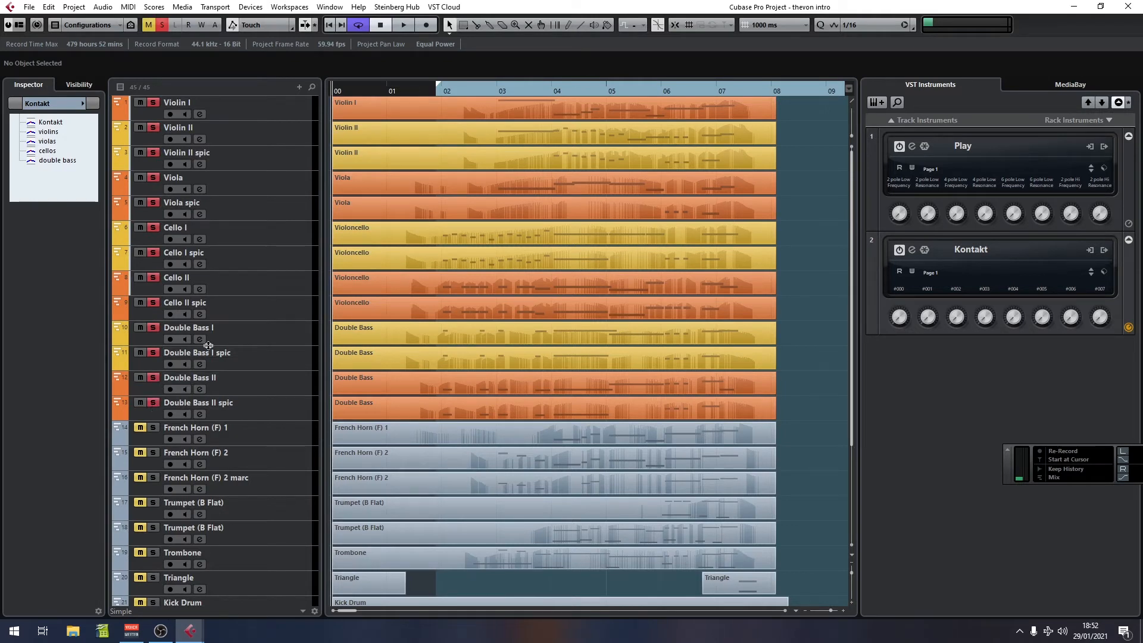
pyautogui.click(431, 92)
pyautogui.press('space')
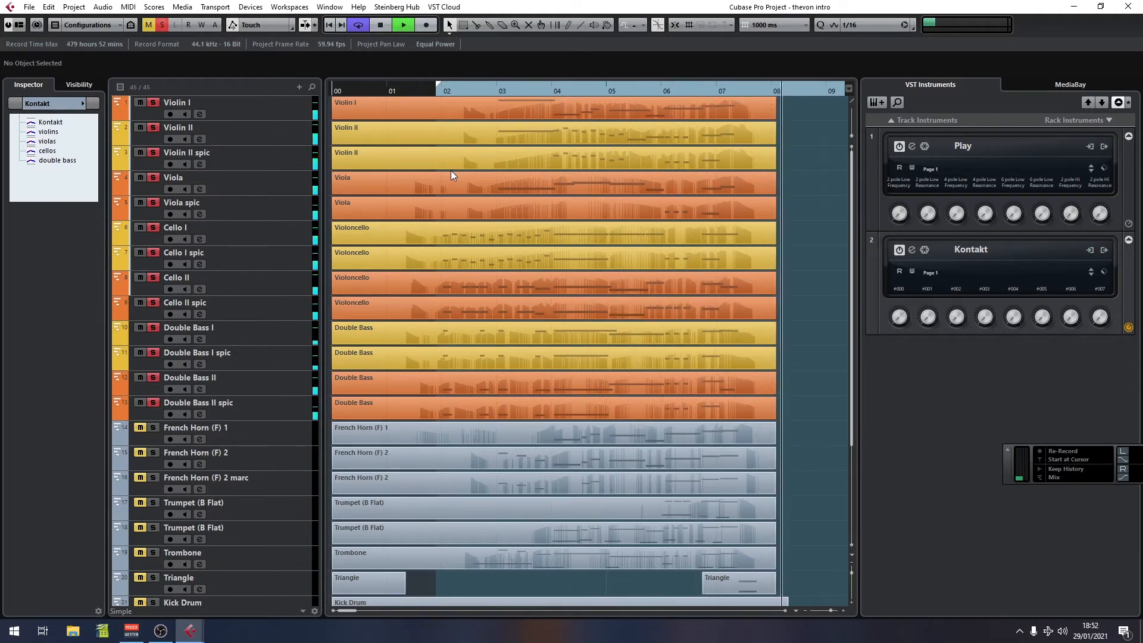
pyautogui.press('space')
# Step: Clear all solos and solo only the Violin II track
pyautogui.click(331, 92)
pyautogui.moveTo(331, 91); pyautogui.dragTo(353, 109)
pyautogui.click(163, 25)
pyautogui.click(154, 102)
pyautogui.click(154, 128)
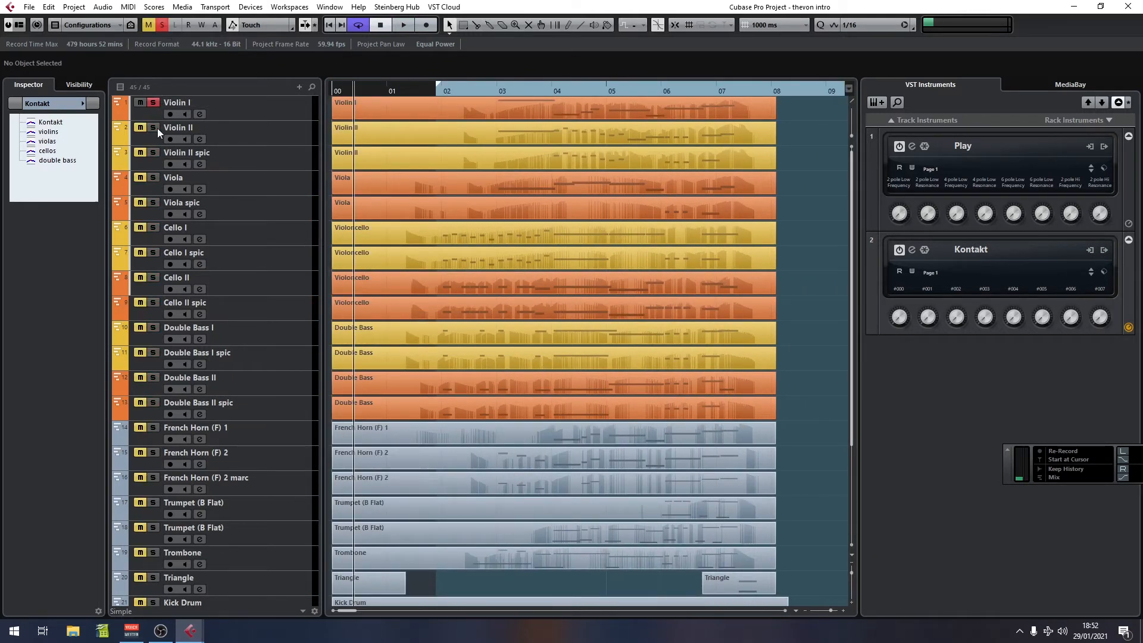
# Step: Open the Kontakt instrument and examine the violin patches loaded in it
pyautogui.click(254, 110)
pyautogui.click(94, 228)
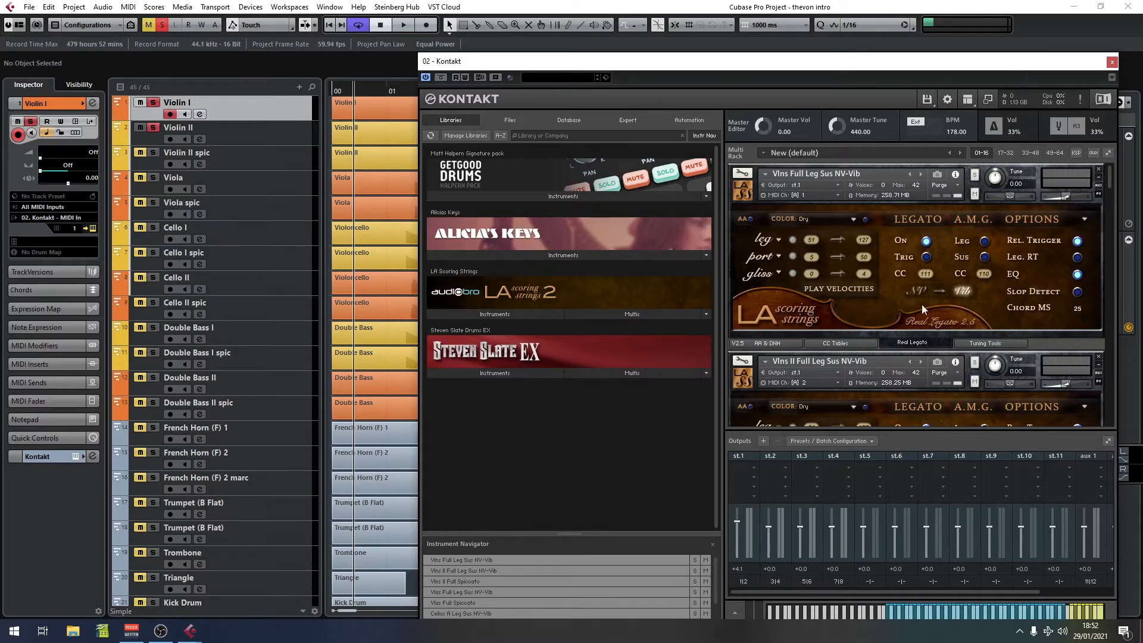
pyautogui.scroll(-2, 897, 277)
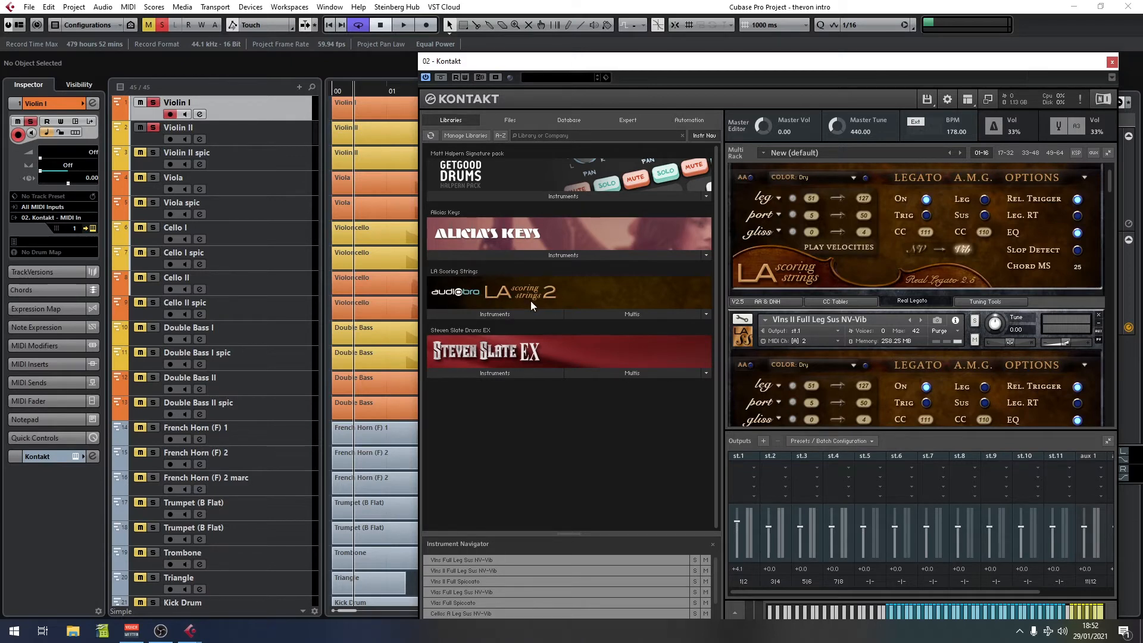
pyautogui.moveTo(1108, 182); pyautogui.dragTo(1098, 219)
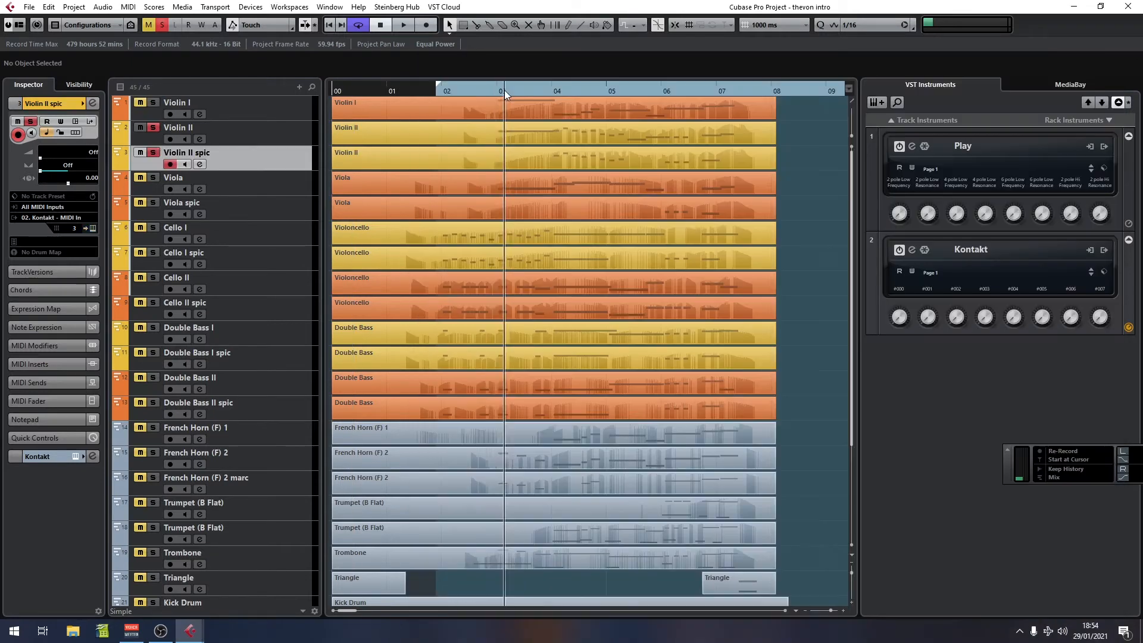
pyautogui.moveTo(504, 90); pyautogui.dragTo(490, 91)
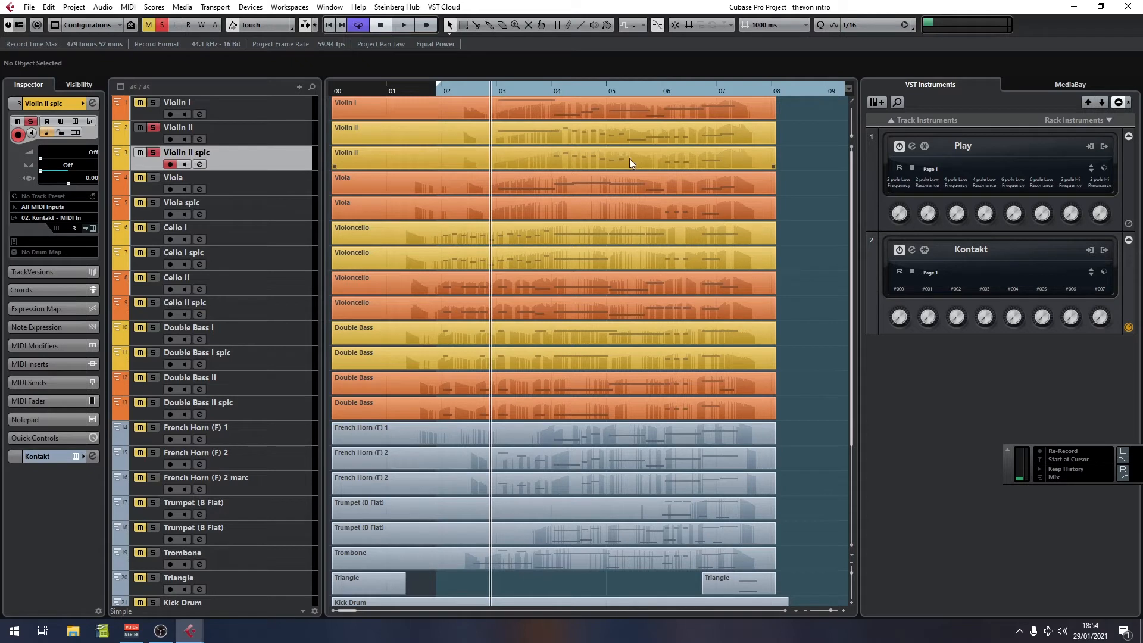
# Step: Play back the soloed Violin II track from bar 4 and again from bar 3
pyautogui.click(548, 89)
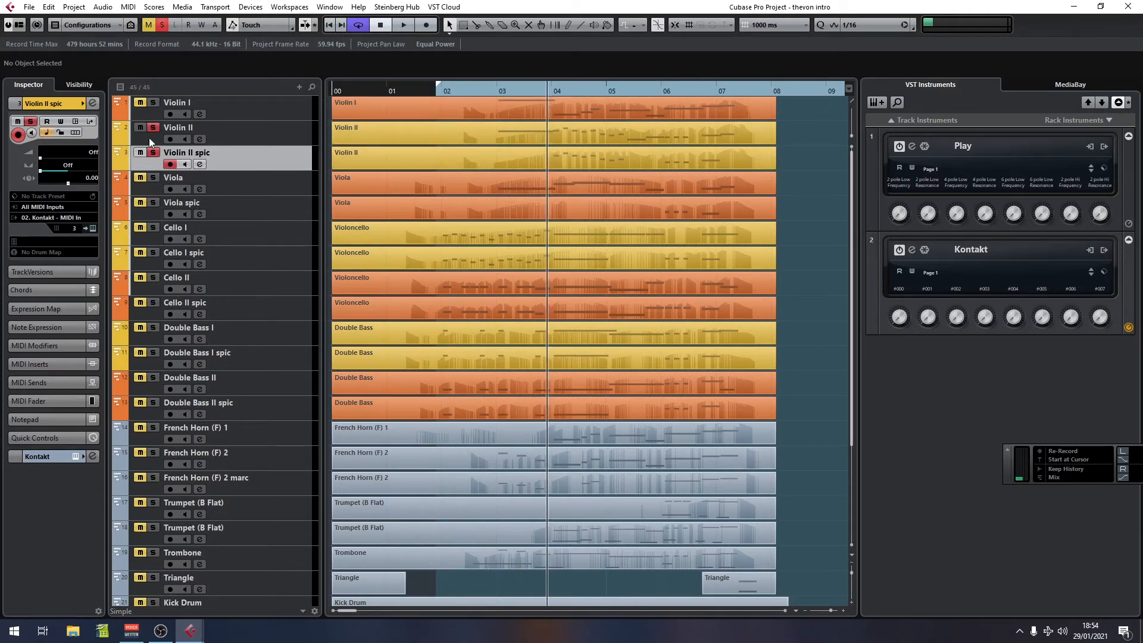
pyautogui.press('space')
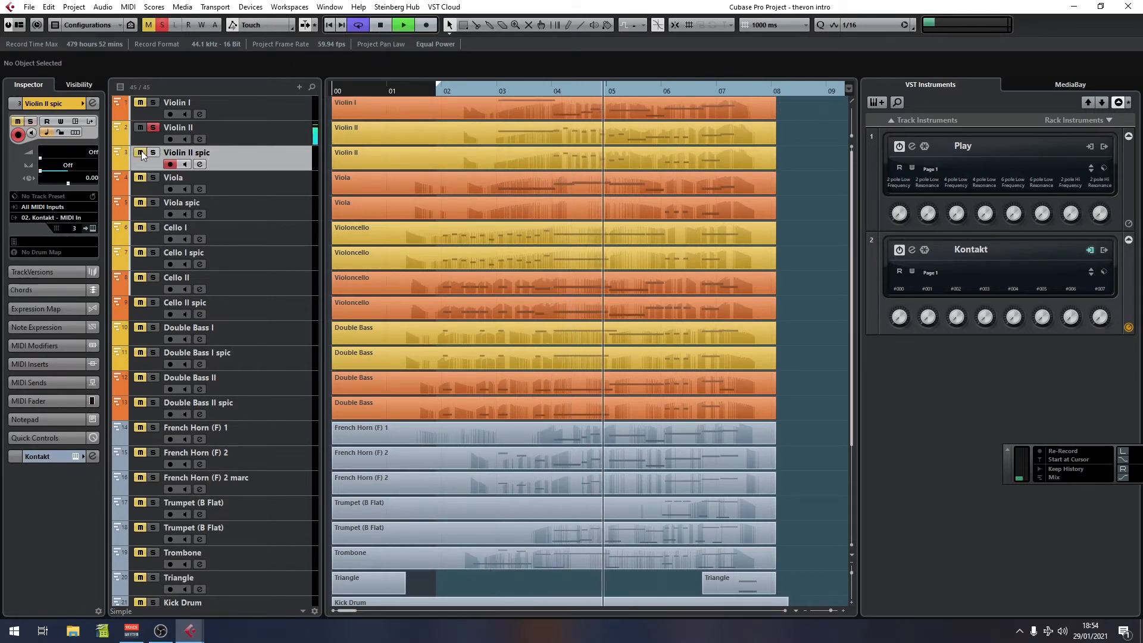
pyautogui.press('space')
pyautogui.click(487, 90)
pyautogui.press('space')
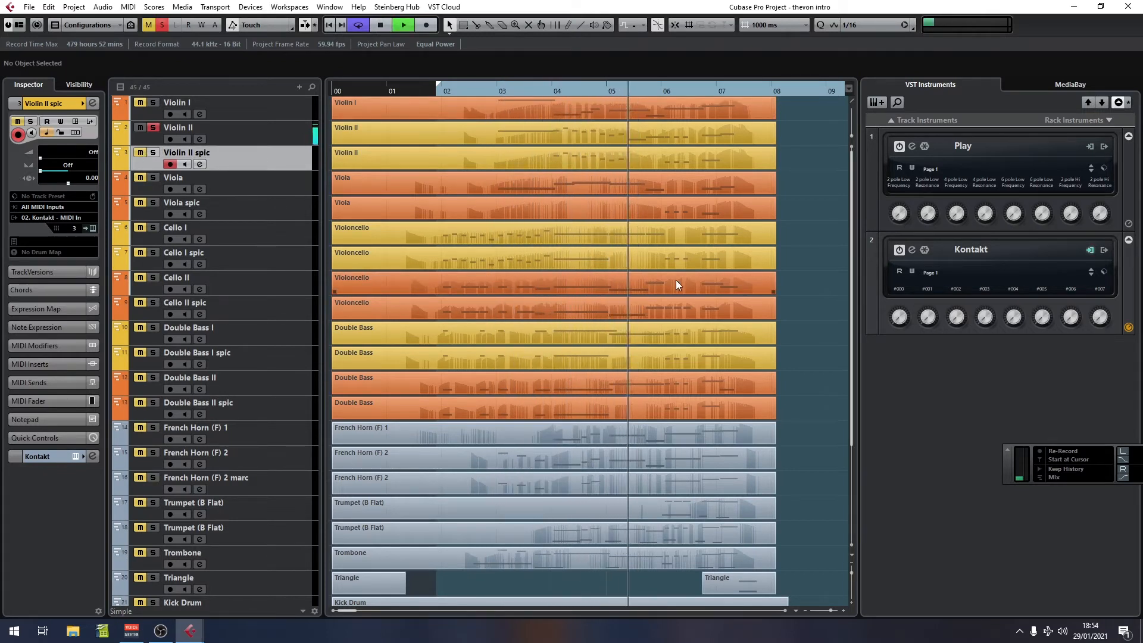
pyautogui.press('space')
# Step: Solo the Violin II spic track as well and play both from bar 3
pyautogui.click(153, 153)
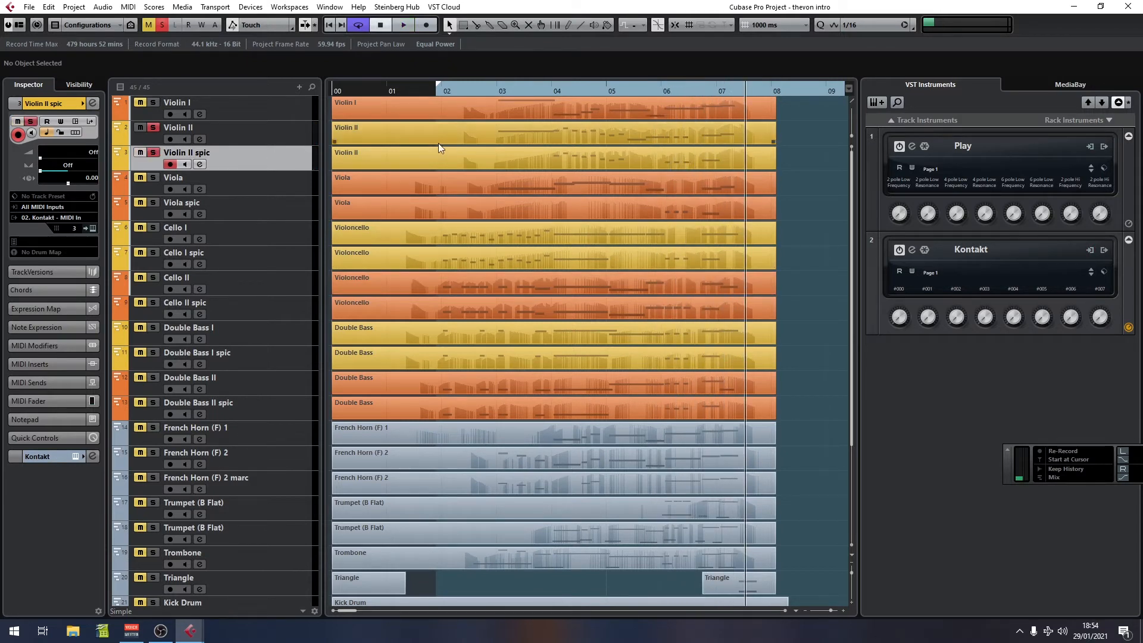
pyautogui.click(490, 88)
pyautogui.press('space')
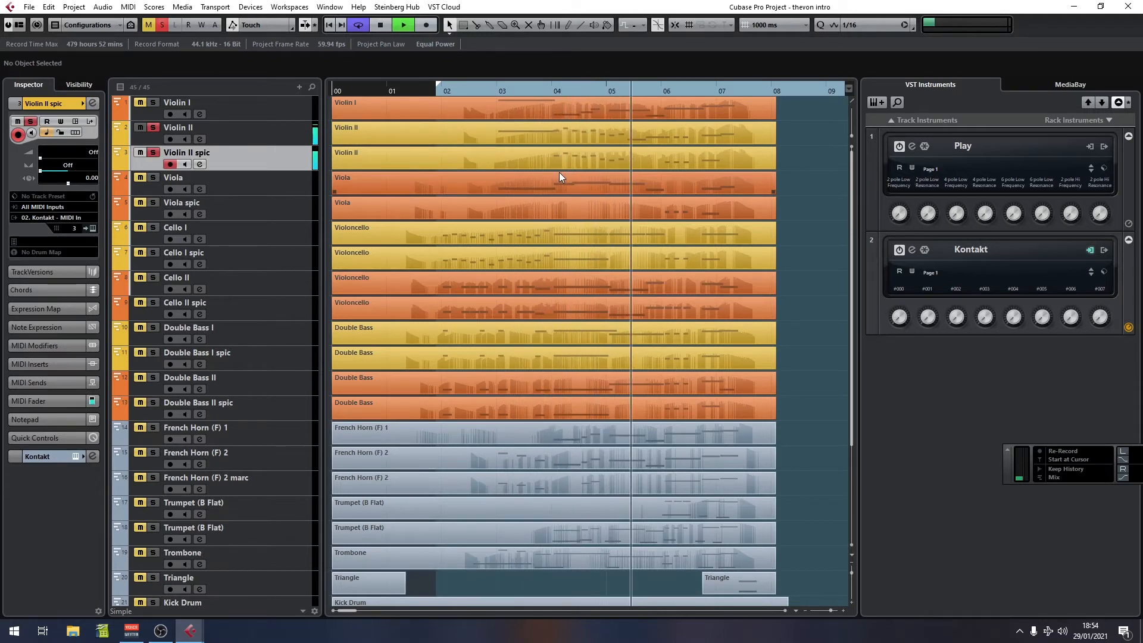
pyautogui.press('space')
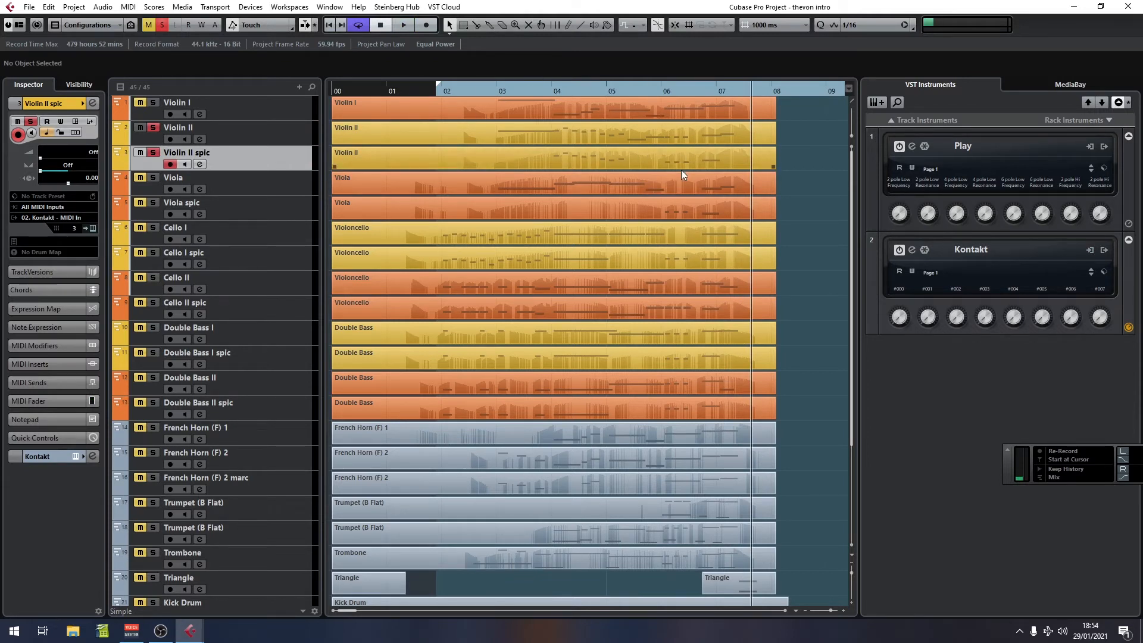
# Step: Open the Violin II part and delete its two groups of short notes in bars 2 and 4
pyautogui.doubleClick(594, 137)
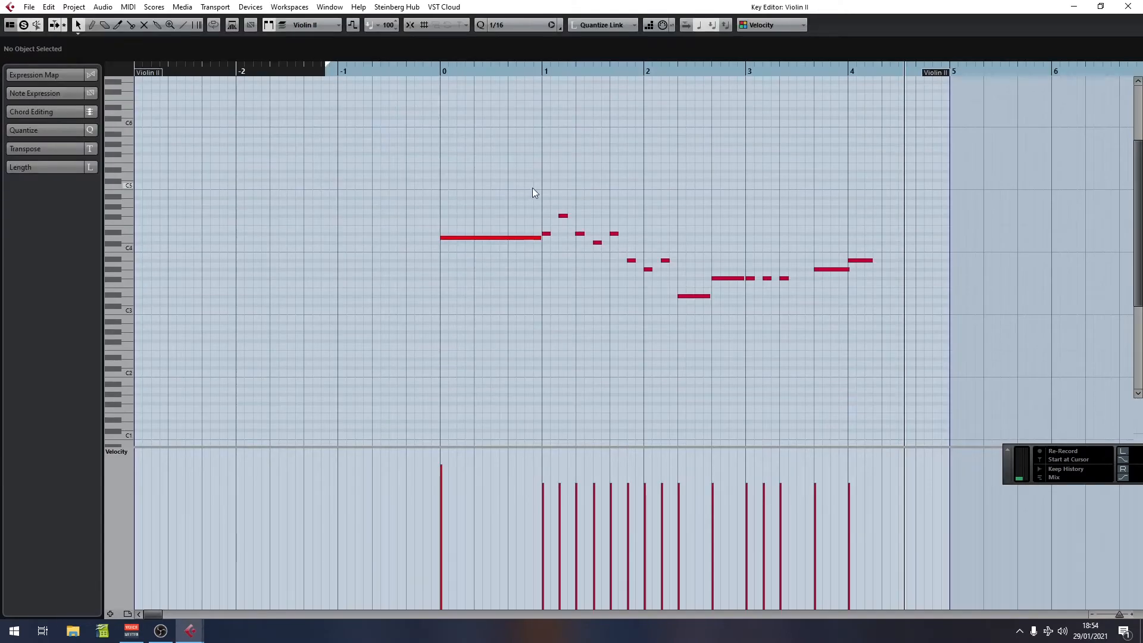
pyautogui.moveTo(545, 179); pyautogui.dragTo(666, 337)
pyautogui.press('Delete')
pyautogui.moveTo(746, 263); pyautogui.dragTo(793, 326)
pyautogui.press('Delete')
pyautogui.click(1128, 6)
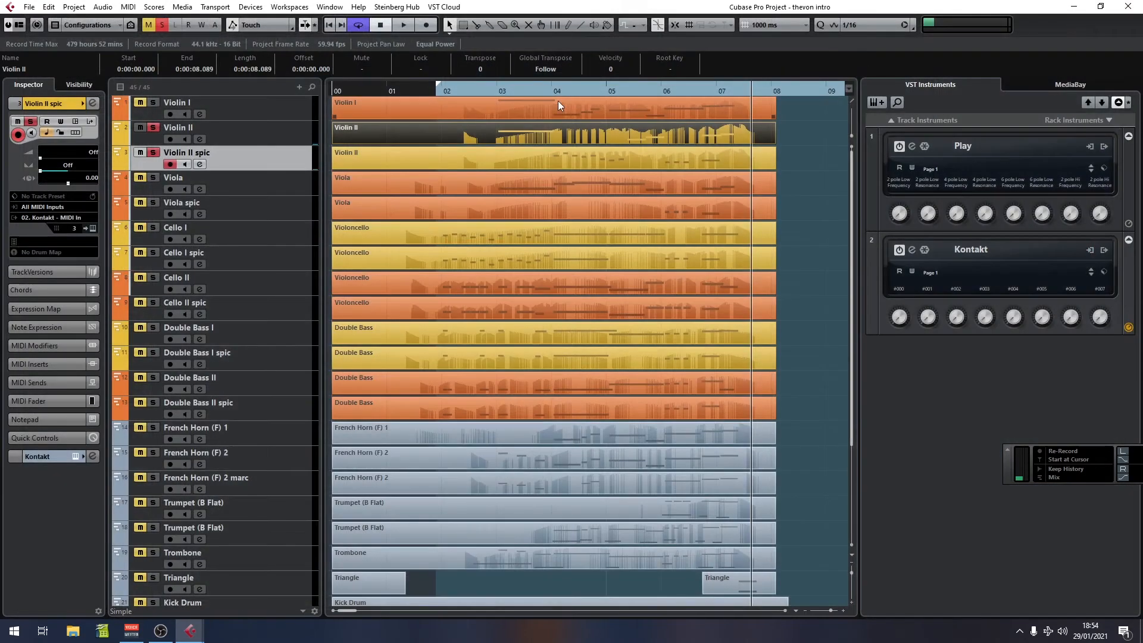
# Step: Play back the edited violin parts from bar 3 twice
pyautogui.click(493, 91)
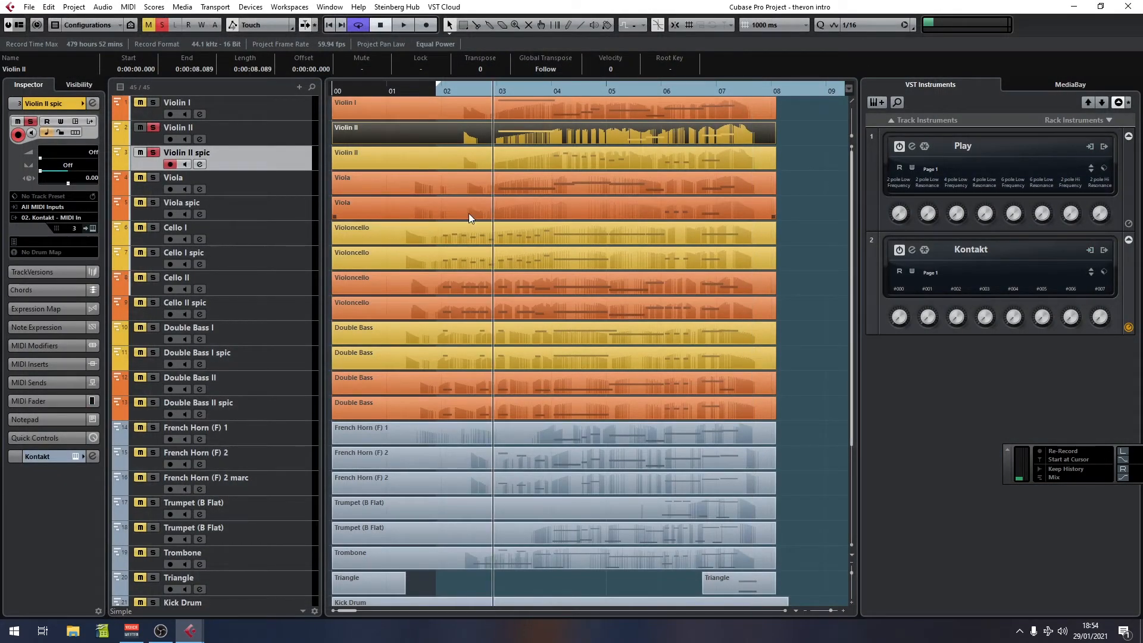
pyautogui.press('space')
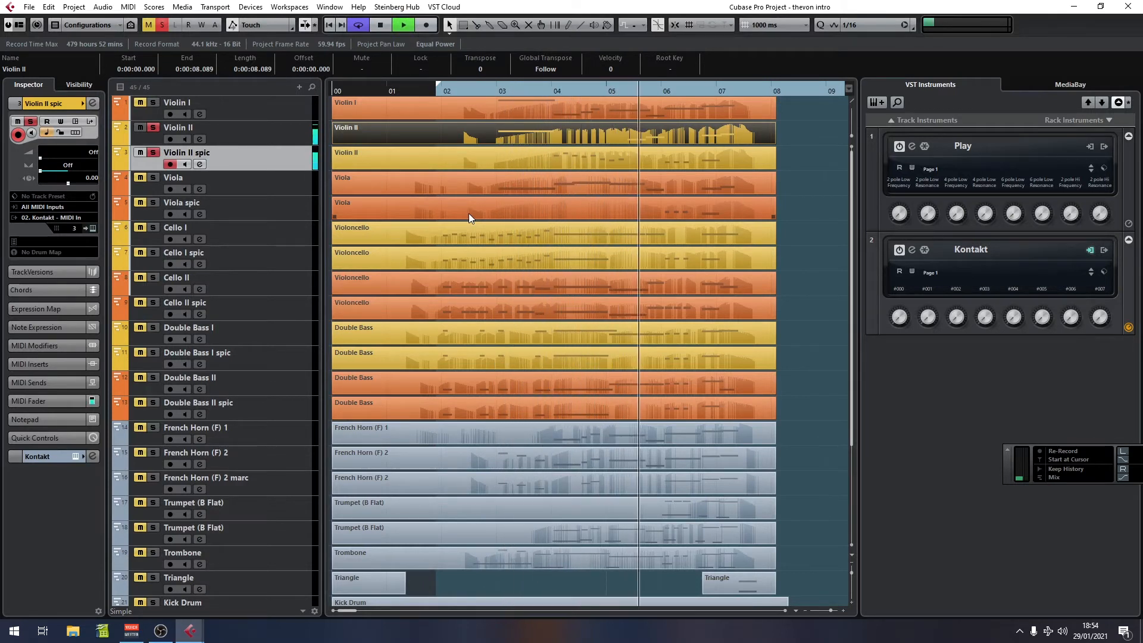
pyautogui.press('space')
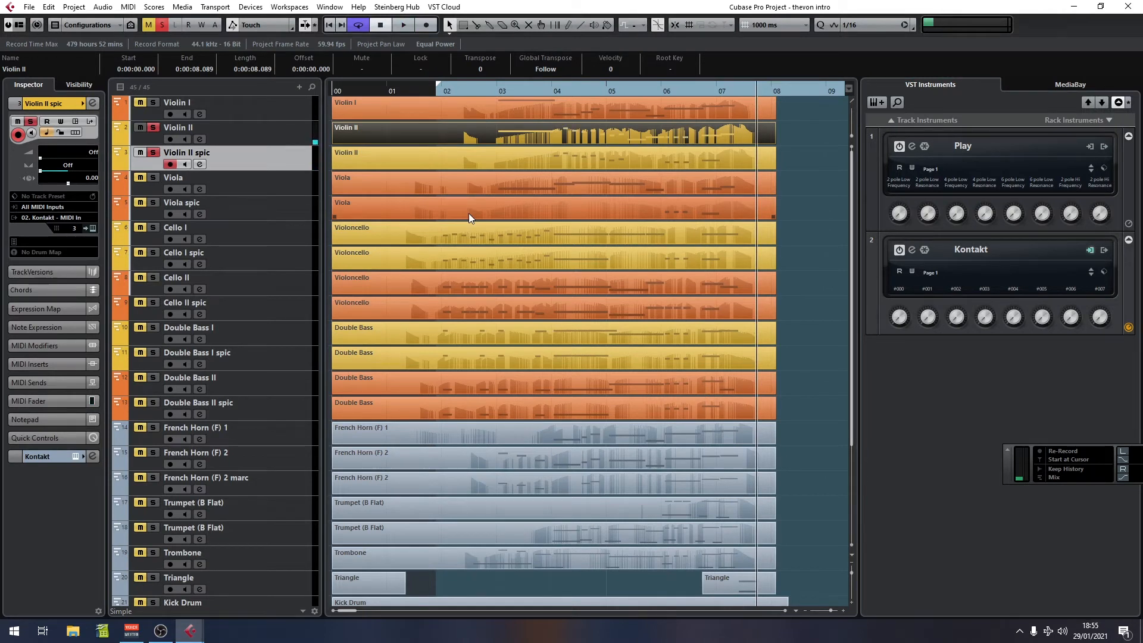
pyautogui.click(491, 91)
pyautogui.press('space')
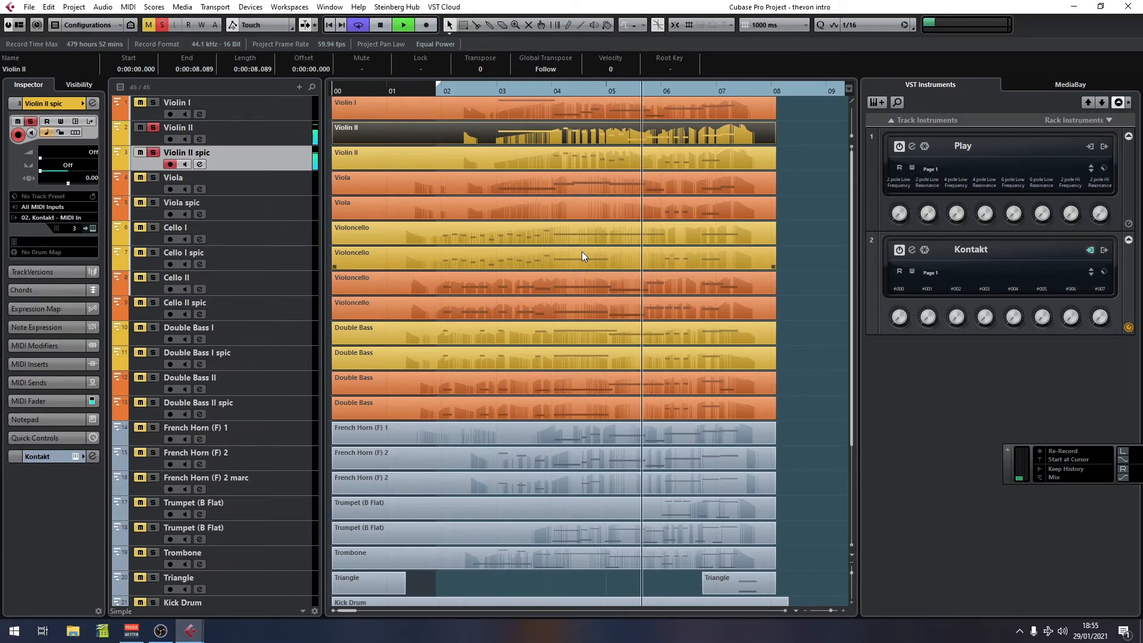
pyautogui.press('space')
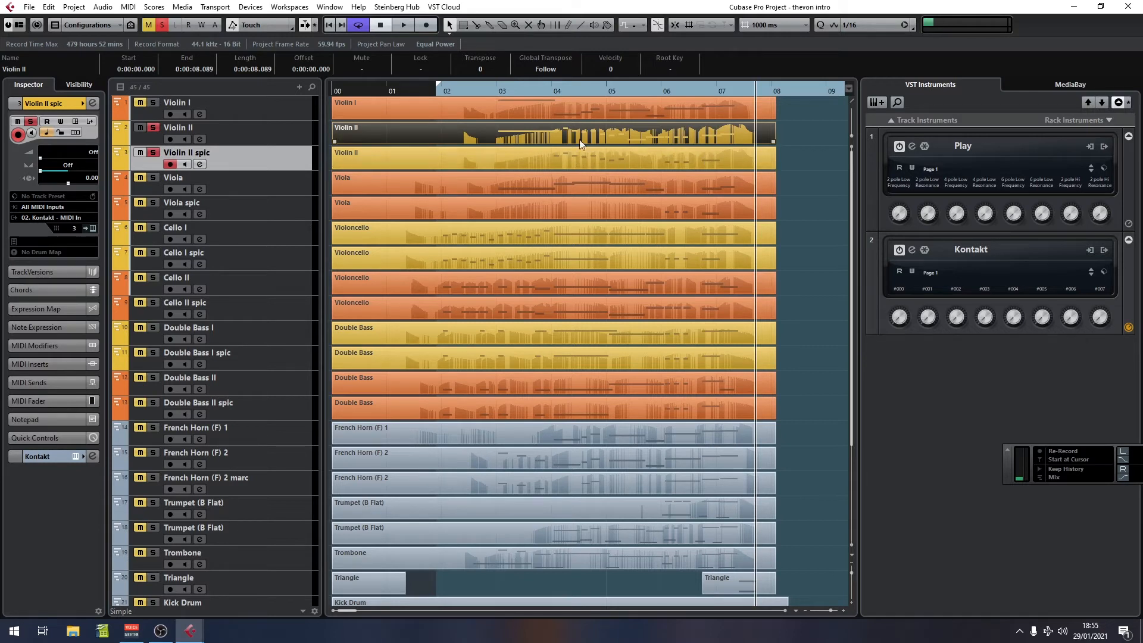
# Step: Remove the solos from both Violin II tracks and play the full ensemble from bar 3
pyautogui.click(538, 93)
pyautogui.moveTo(538, 93)
pyautogui.mouseDown()
pyautogui.moveTo(549, 92)
pyautogui.moveTo(530, 95)
pyautogui.mouseUp()
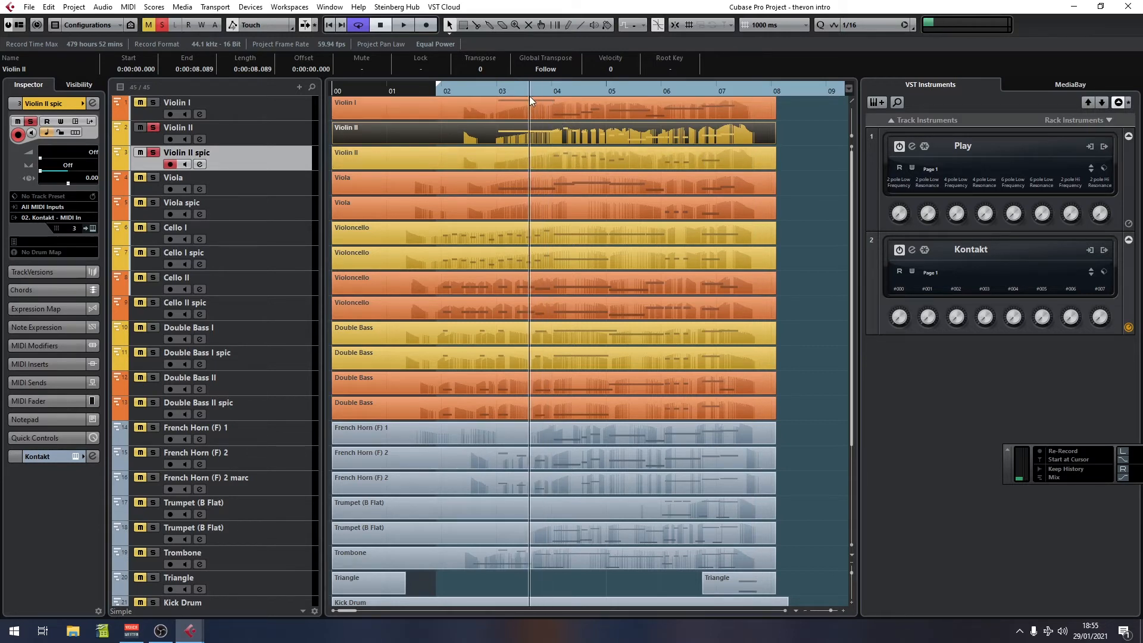
pyautogui.click(153, 152)
pyautogui.click(152, 128)
pyautogui.press('space')
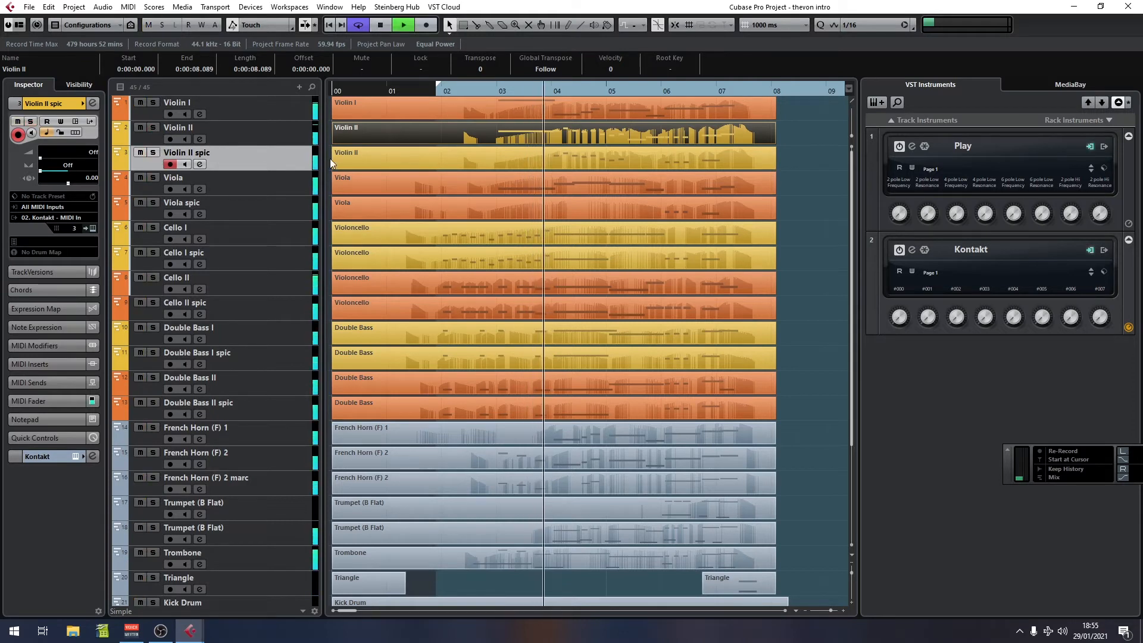
pyautogui.press('space')
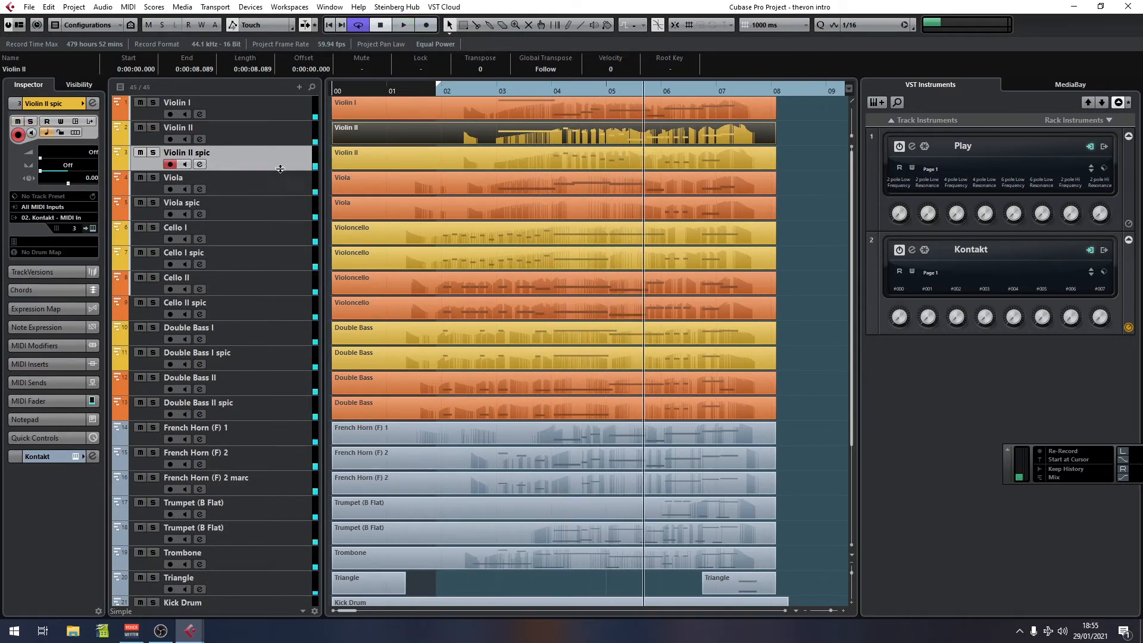
# Step: Solo both Violin II tracks and inspect the notes of the Violin II spic part from bar 4
pyautogui.click(154, 153)
pyautogui.click(153, 128)
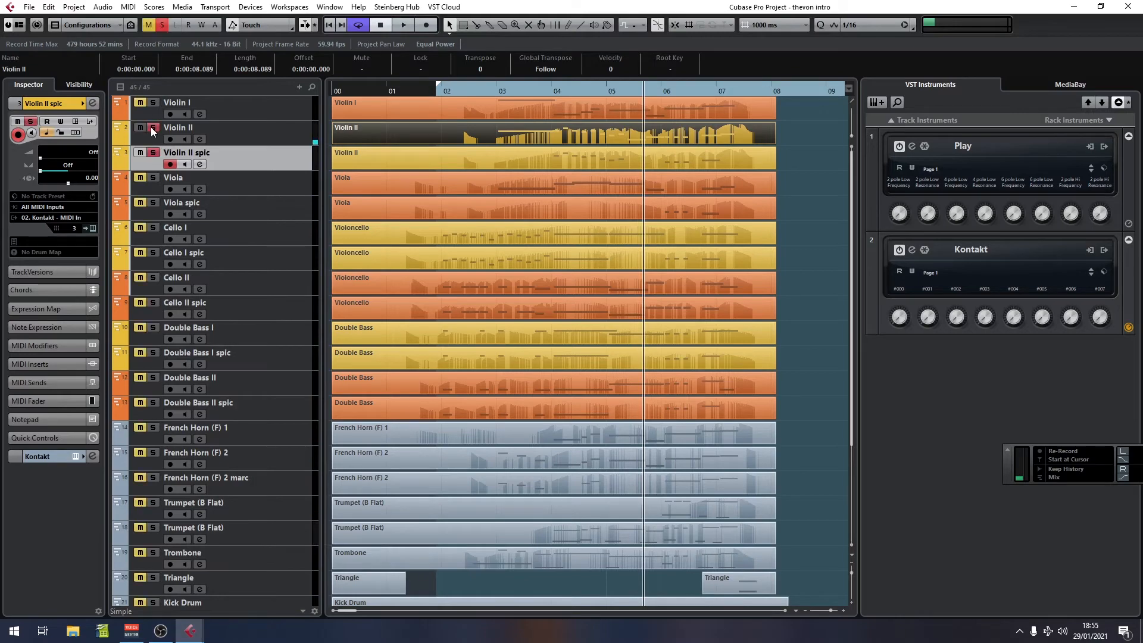
pyautogui.click(548, 87)
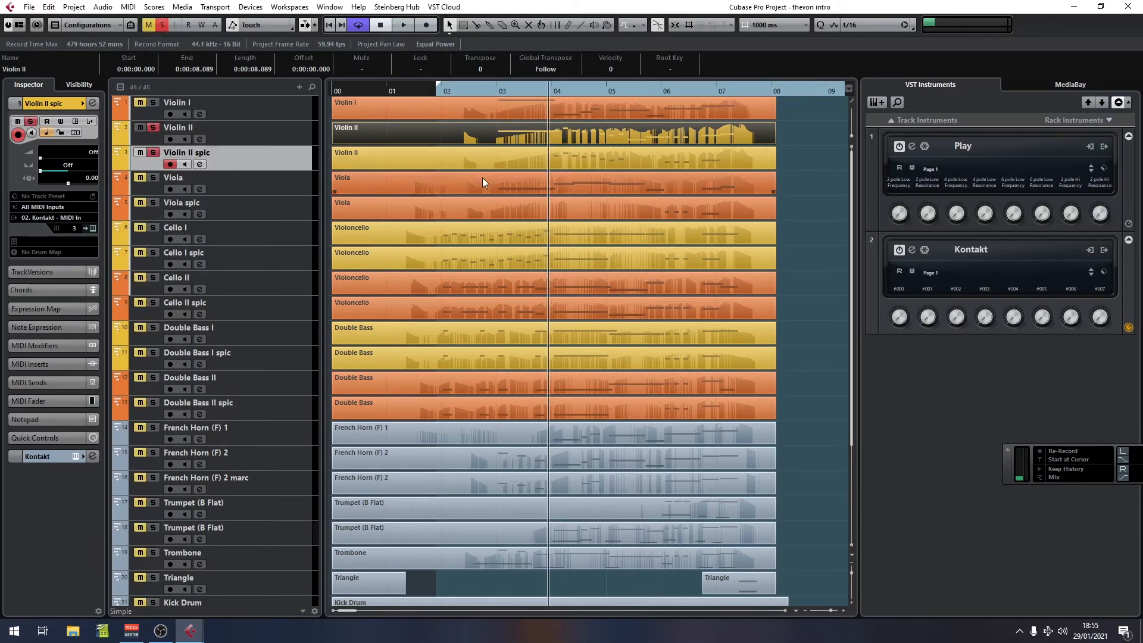
pyautogui.doubleClick(549, 151)
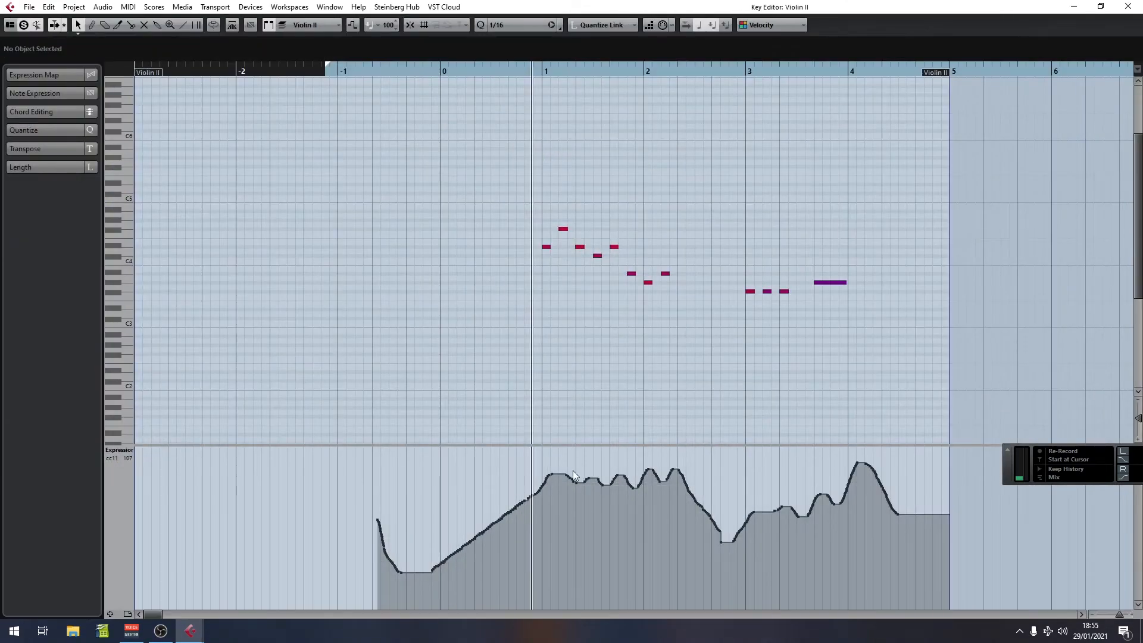
pyautogui.click(1128, 6)
# Step: Unsolo Violin II, solo the Viola and Viola spic tracks, and play back from bar 3
pyautogui.click(153, 128)
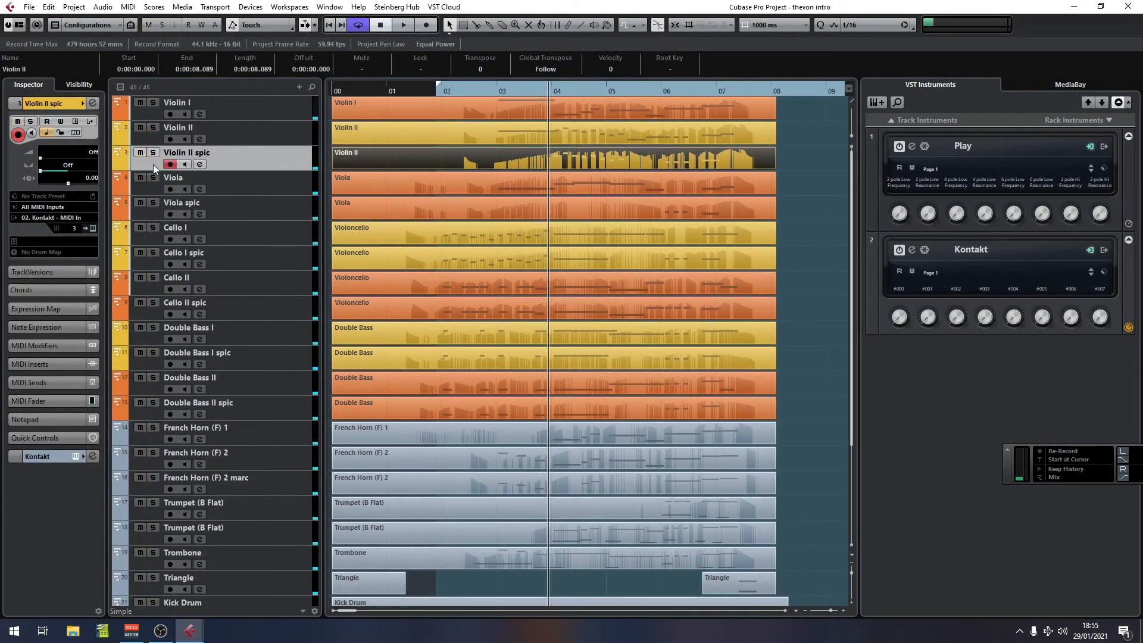
pyautogui.click(153, 177)
pyautogui.click(153, 203)
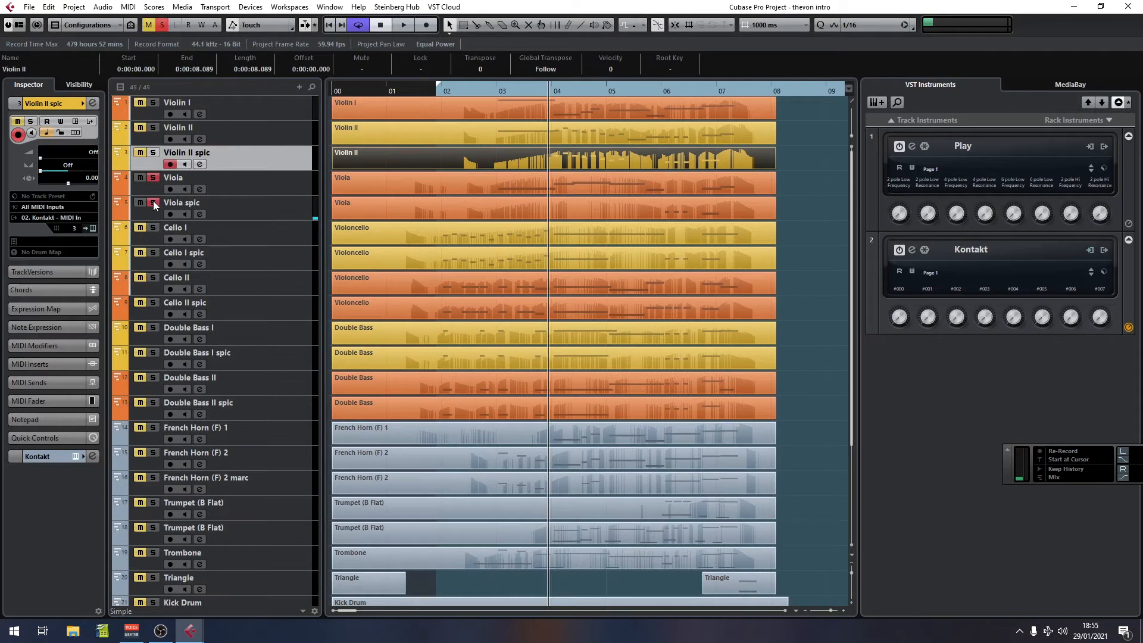
pyautogui.click(494, 98)
pyautogui.press('space')
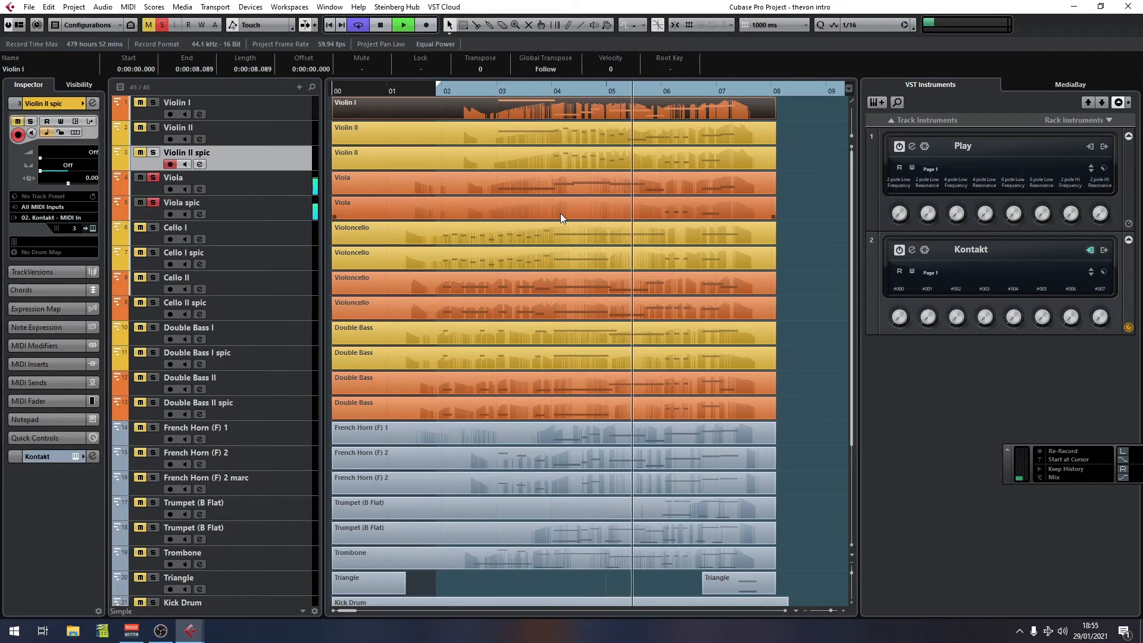
pyautogui.press('space')
# Step: Open the Viola part to inspect its notes
pyautogui.doubleClick(681, 189)
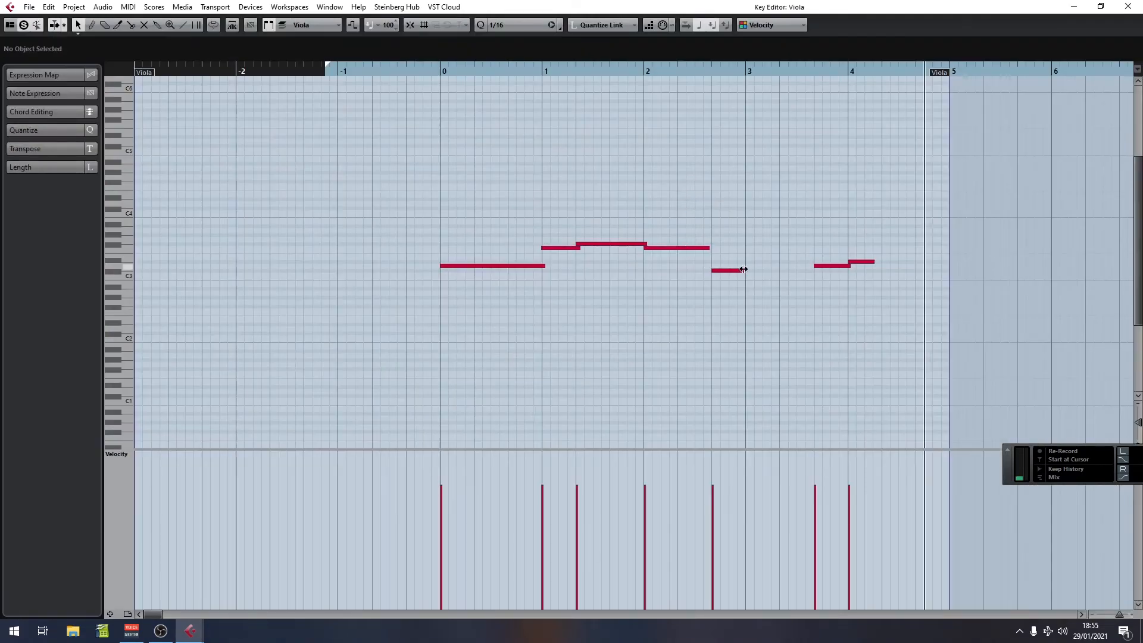
pyautogui.click(1131, 7)
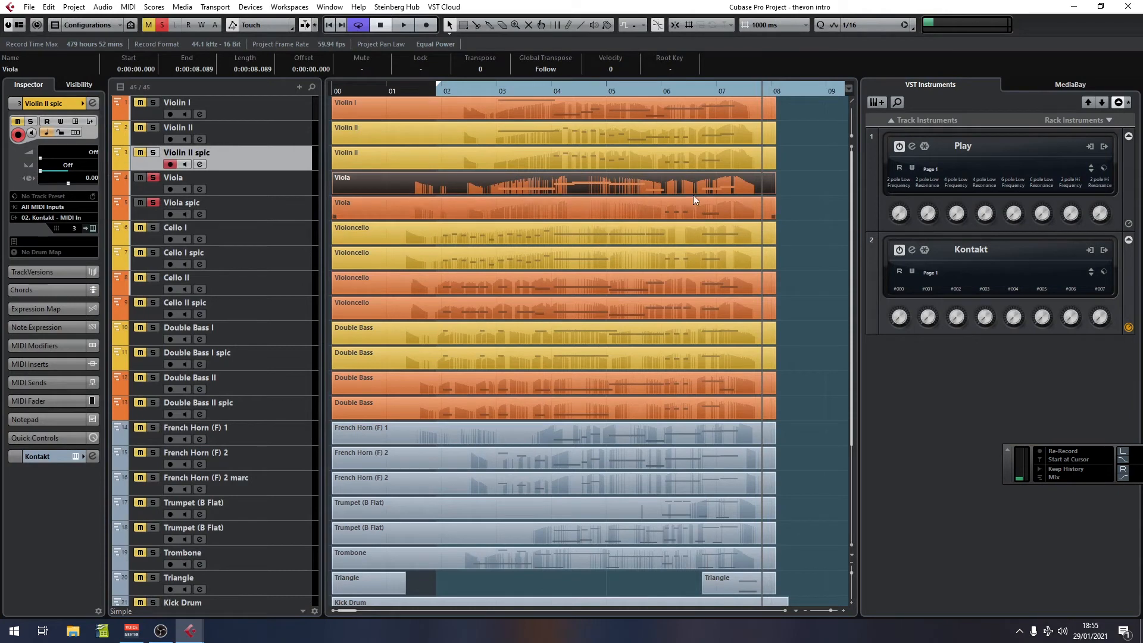
# Step: Unsolo the Viola, solo the Cello I and Cello I spic tracks, and play back from bar 2
pyautogui.click(153, 177)
pyautogui.click(153, 252)
pyautogui.click(153, 228)
pyautogui.moveTo(427, 88); pyautogui.dragTo(435, 91)
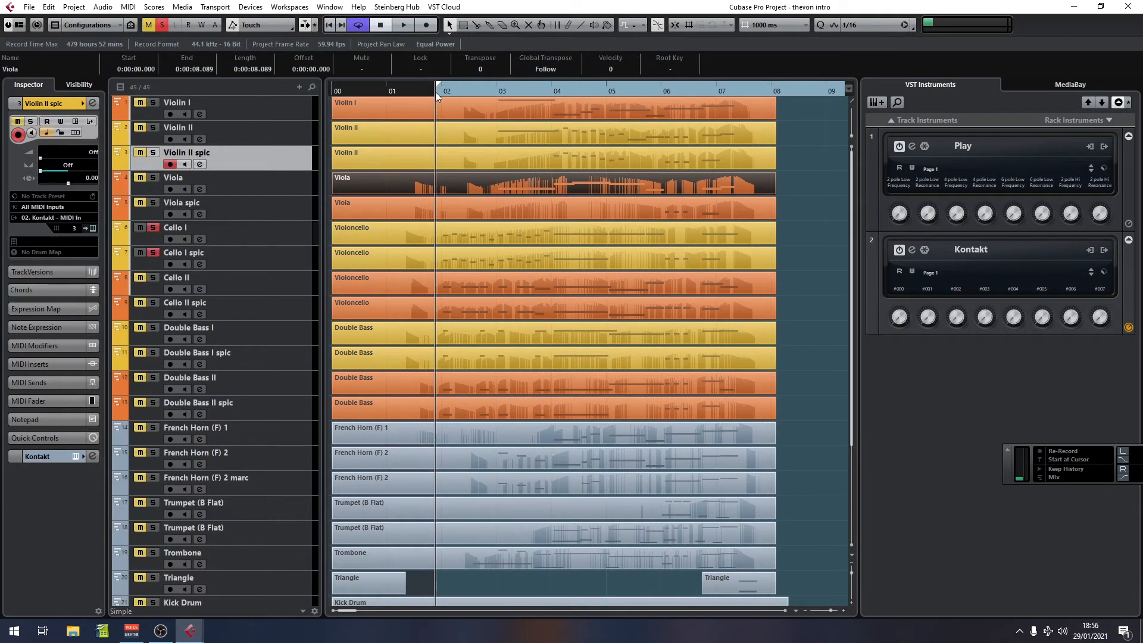
pyautogui.press('space')
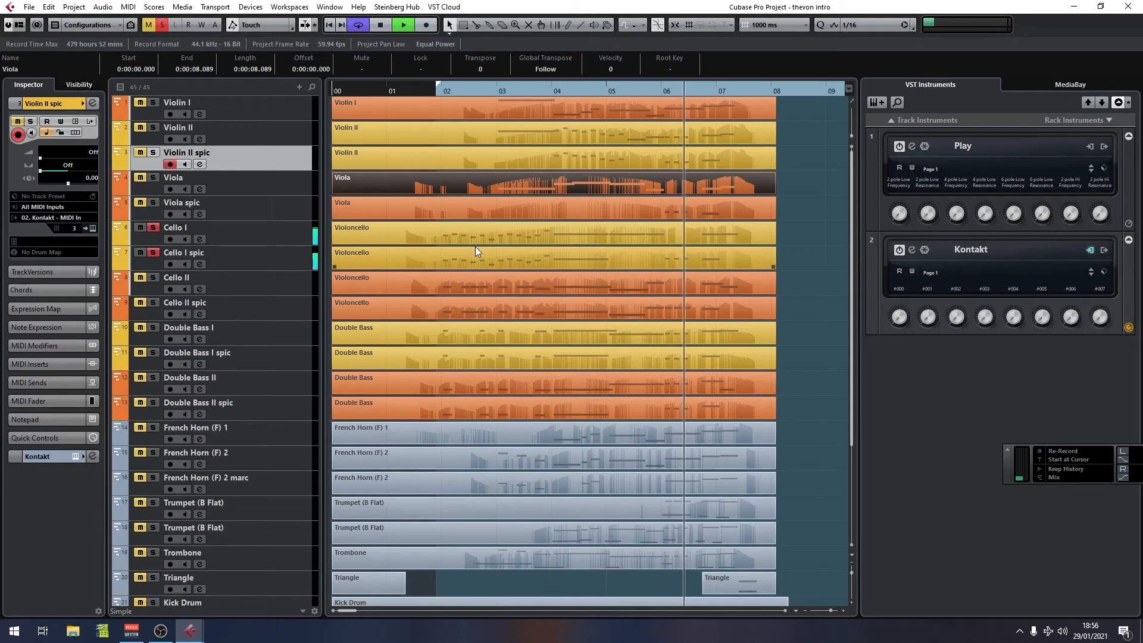
pyautogui.press('space')
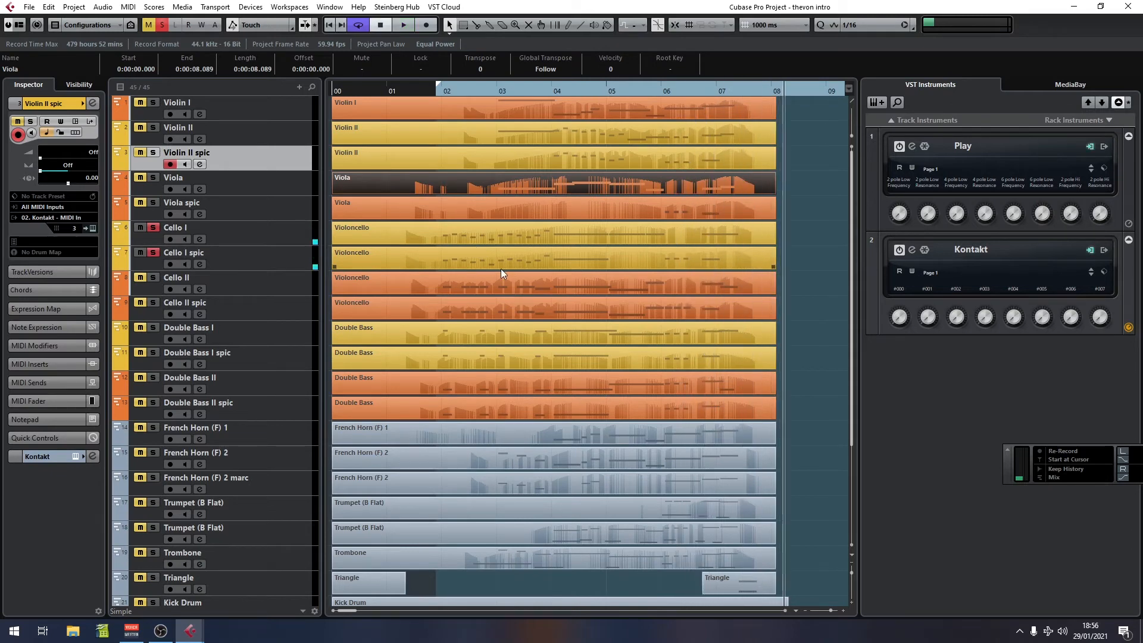
# Step: Clear the string solos and solo the French Horn, Trumpet and Trombone tracks
pyautogui.click(152, 229)
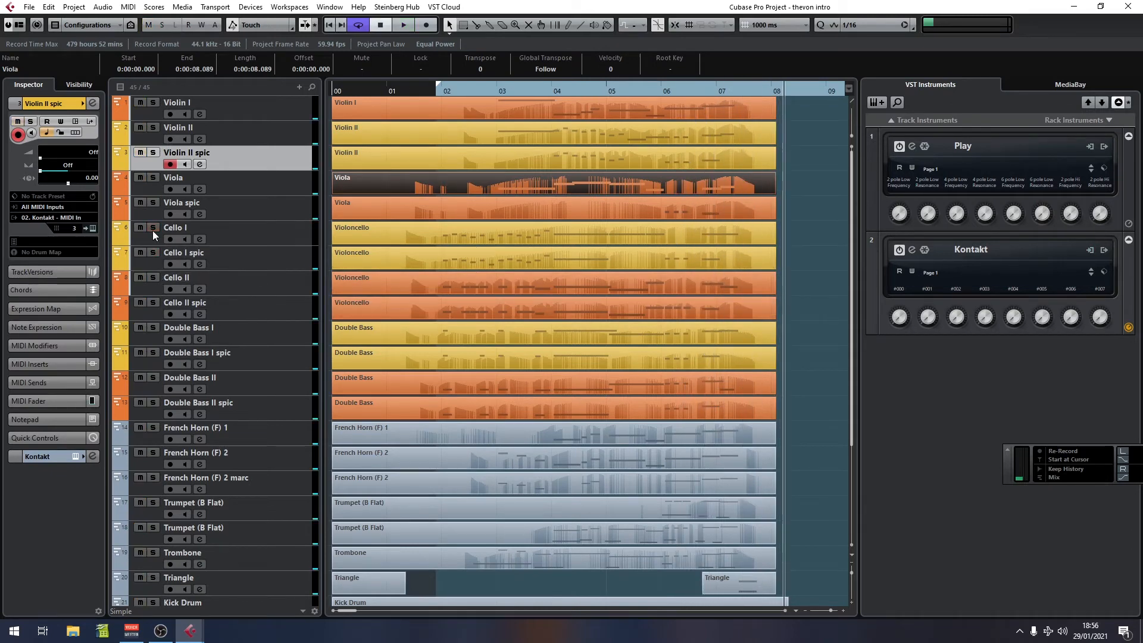
pyautogui.scroll(-4, 453, 342)
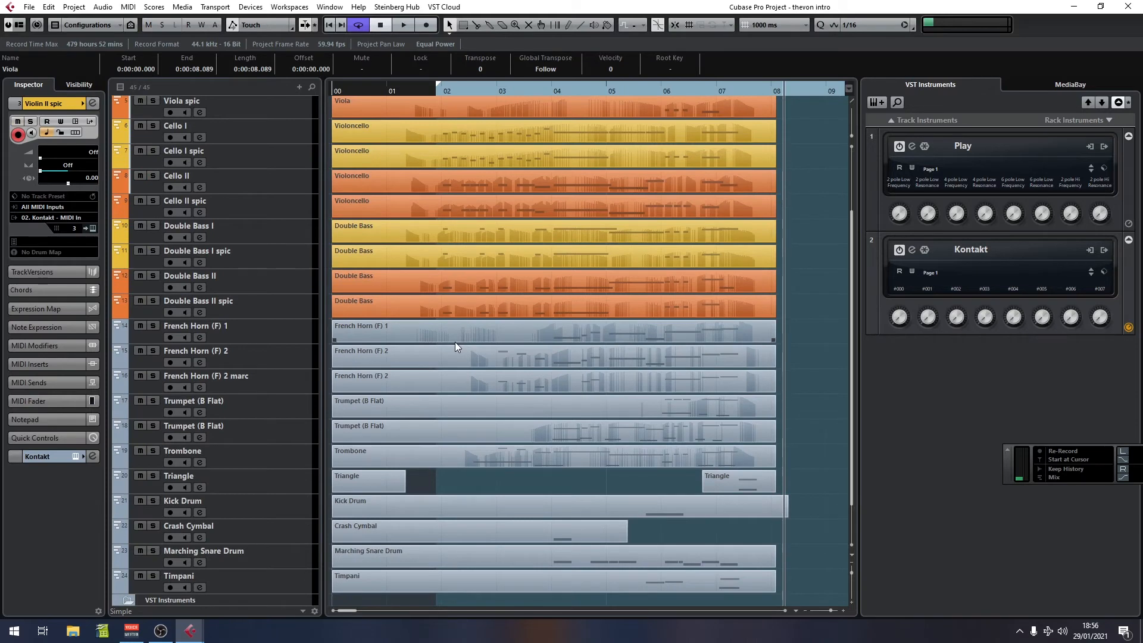
pyautogui.scroll(4, 455, 341)
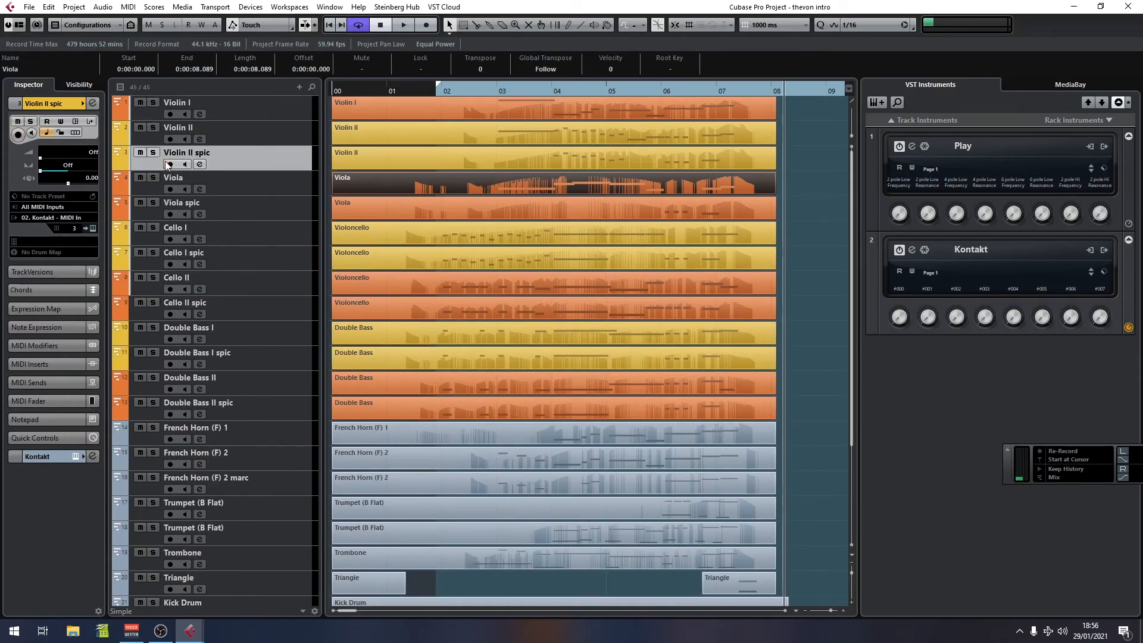
pyautogui.scroll(-4, 434, 356)
pyautogui.click(153, 325)
pyautogui.click(153, 351)
pyautogui.click(153, 376)
pyautogui.click(153, 401)
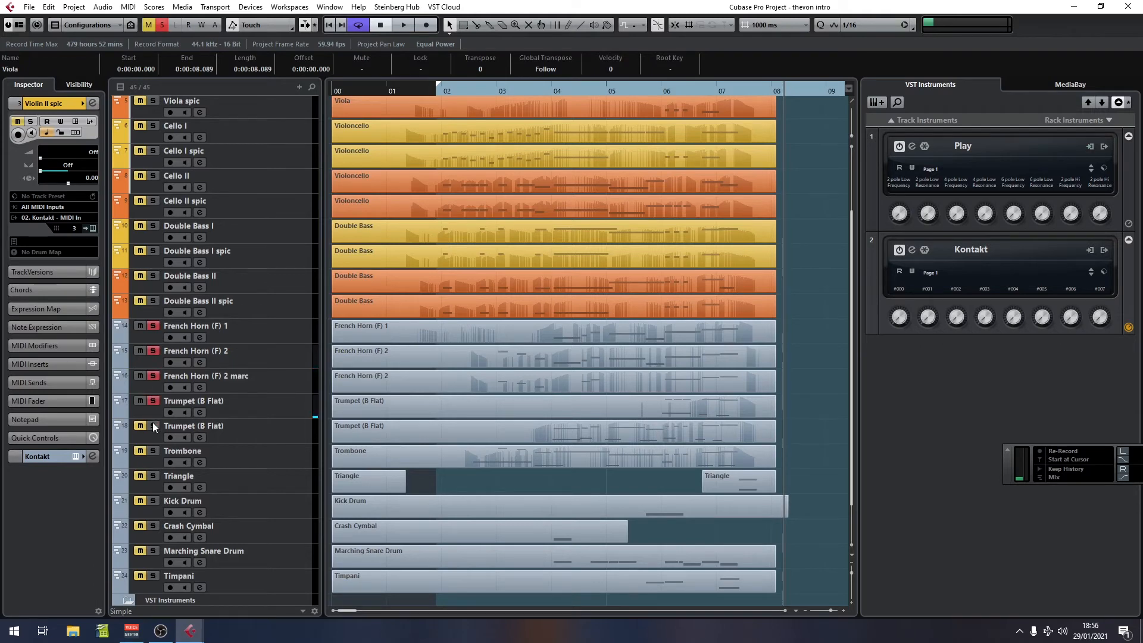
pyautogui.click(153, 452)
# Step: Play the soloed brass section from bar 2
pyautogui.scroll(-2, 463, 423)
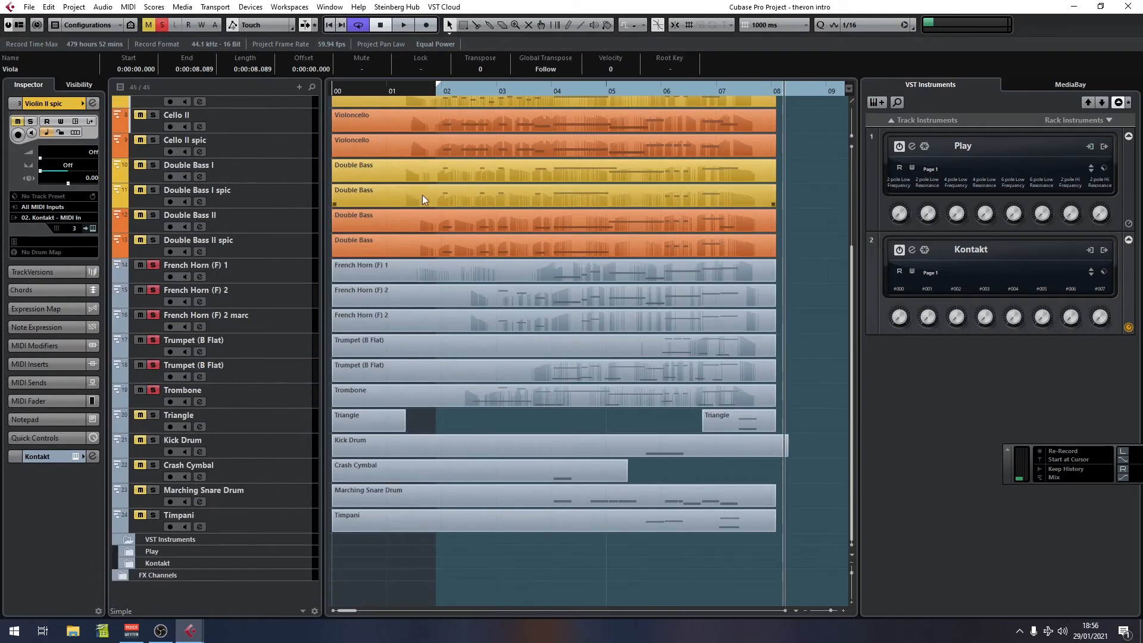
pyautogui.click(437, 91)
pyautogui.click(506, 225)
pyautogui.press('space')
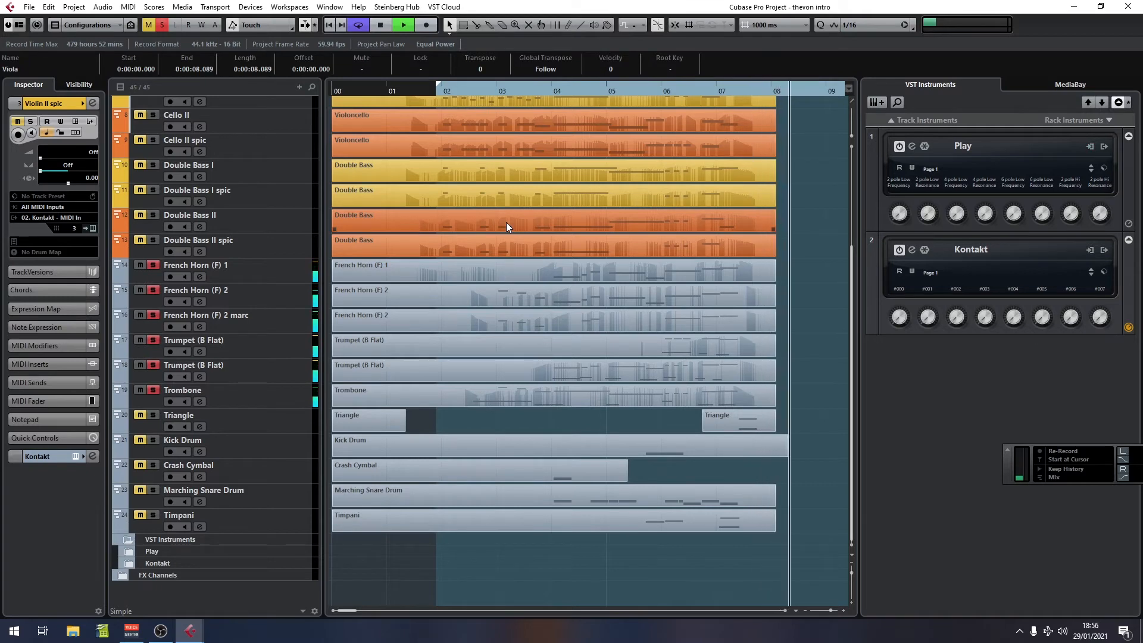
pyautogui.press('space')
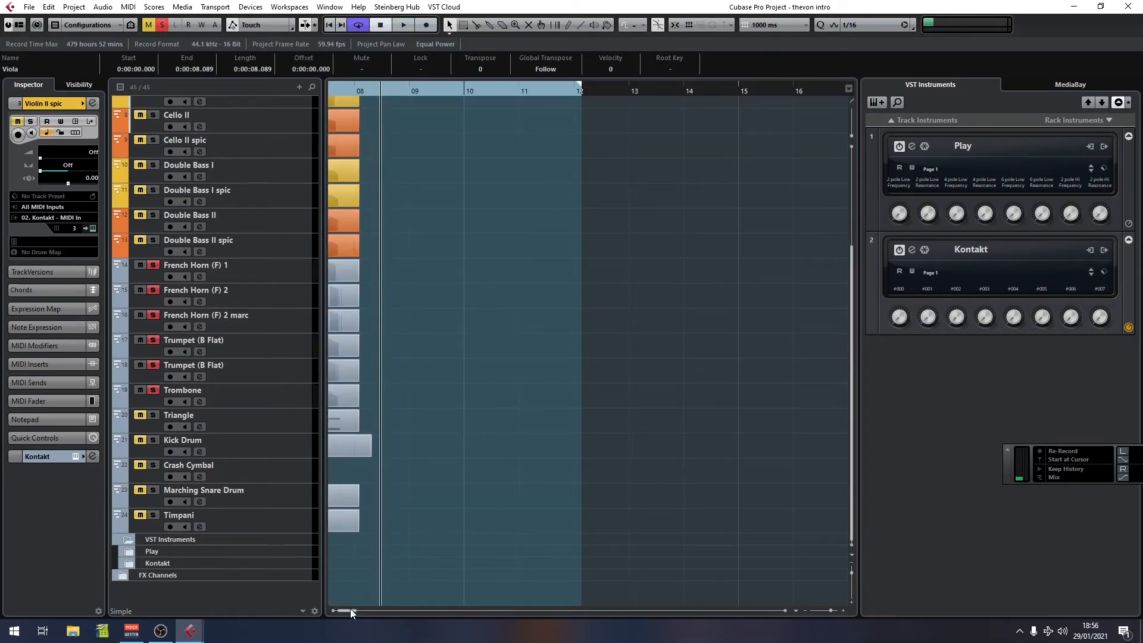
# Step: Expand the FX Channels folder, solo the reverb brass channel, and play back from bar 2
pyautogui.moveTo(350, 608); pyautogui.dragTo(346, 607)
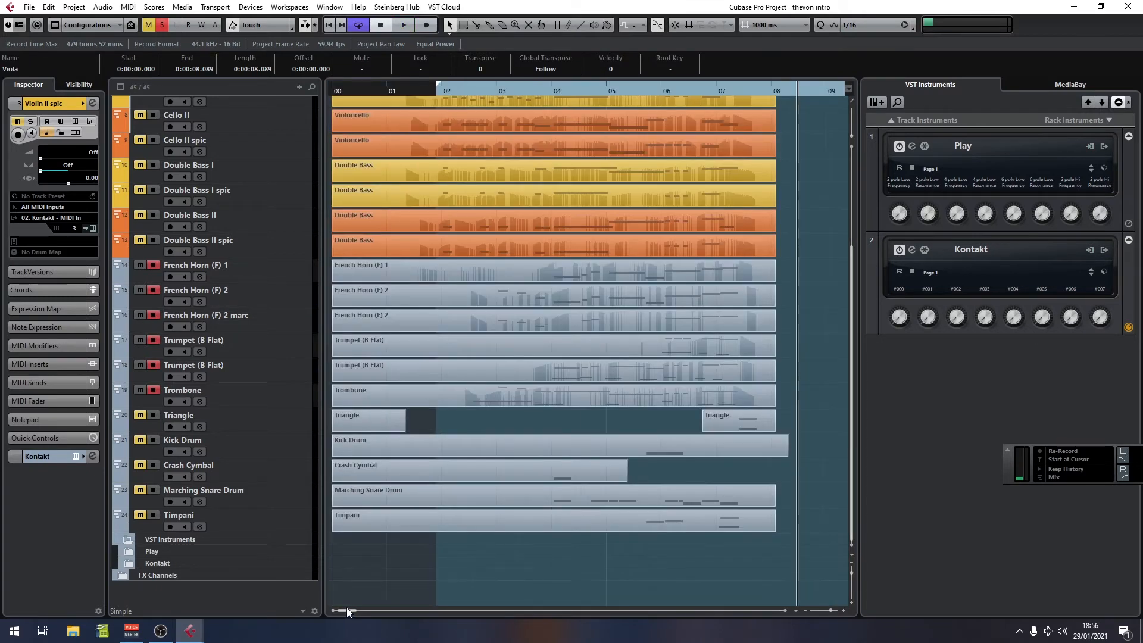
pyautogui.click(123, 575)
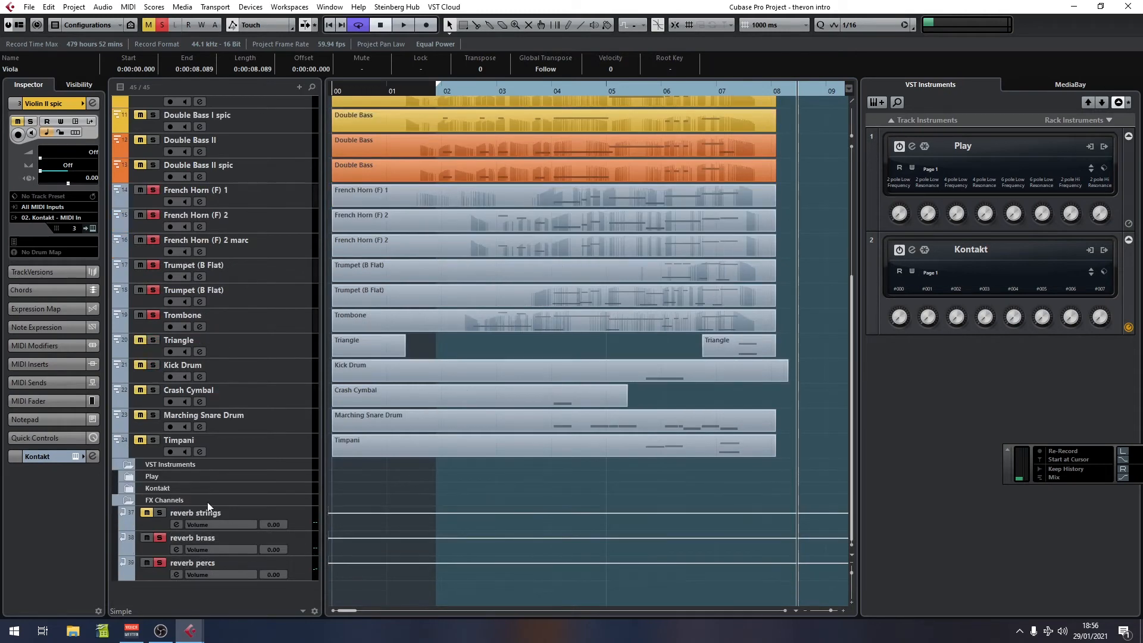
pyautogui.click(156, 537)
pyautogui.click(457, 89)
pyautogui.press('space')
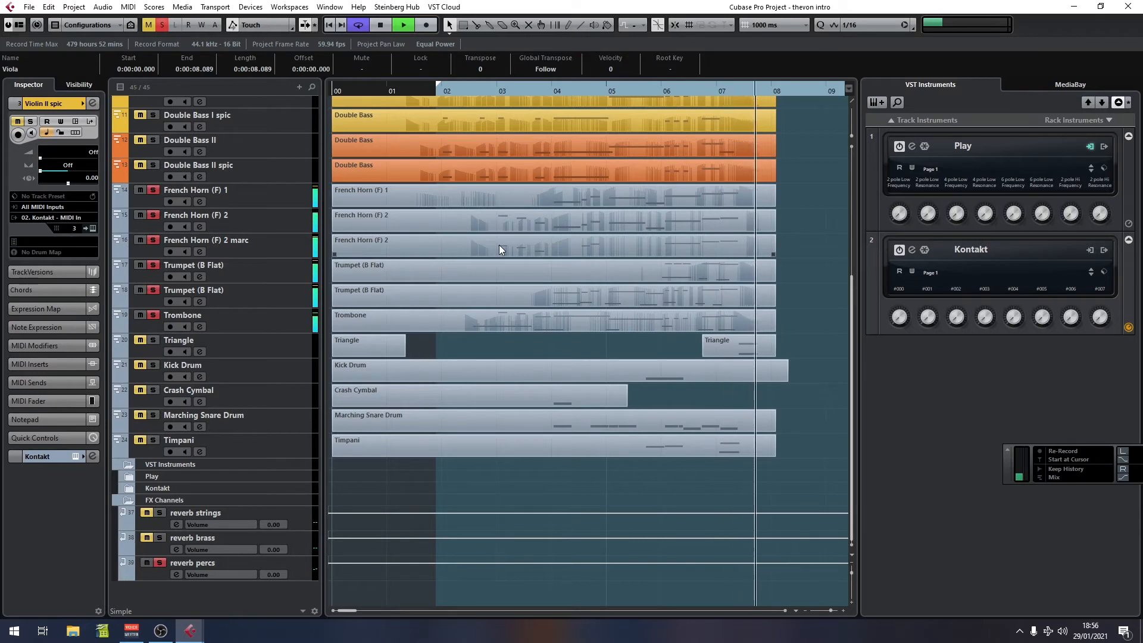
pyautogui.press('space')
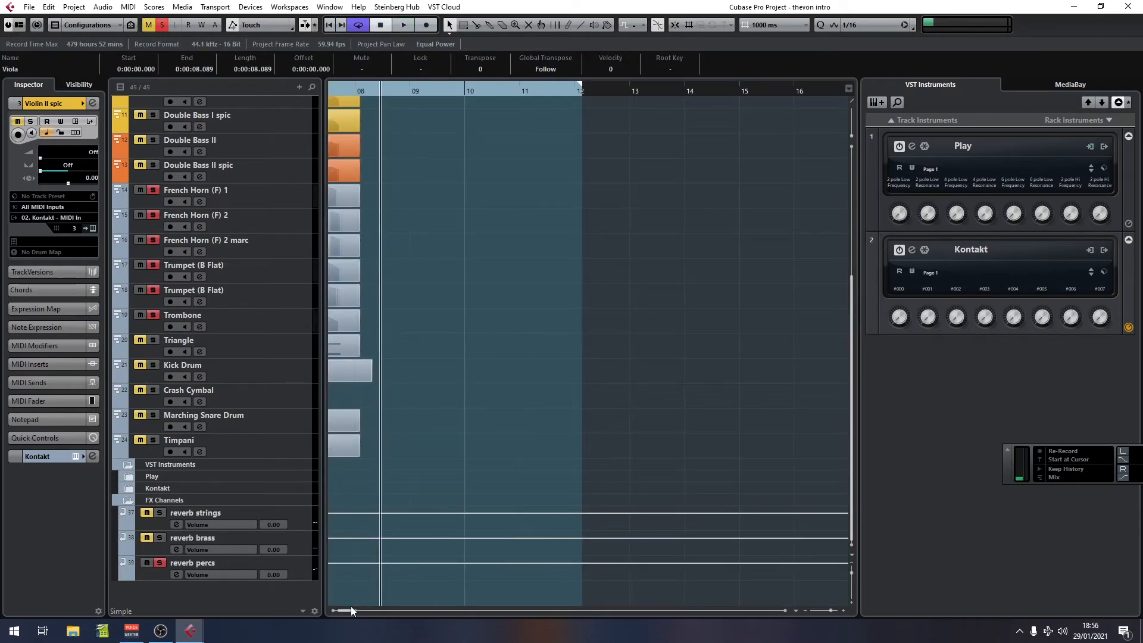
# Step: Open the MixConsole and inspect the QL Spaces reverb insert on the Stereo Out channel
pyautogui.moveTo(352, 607); pyautogui.dragTo(342, 611)
pyautogui.press('F3')
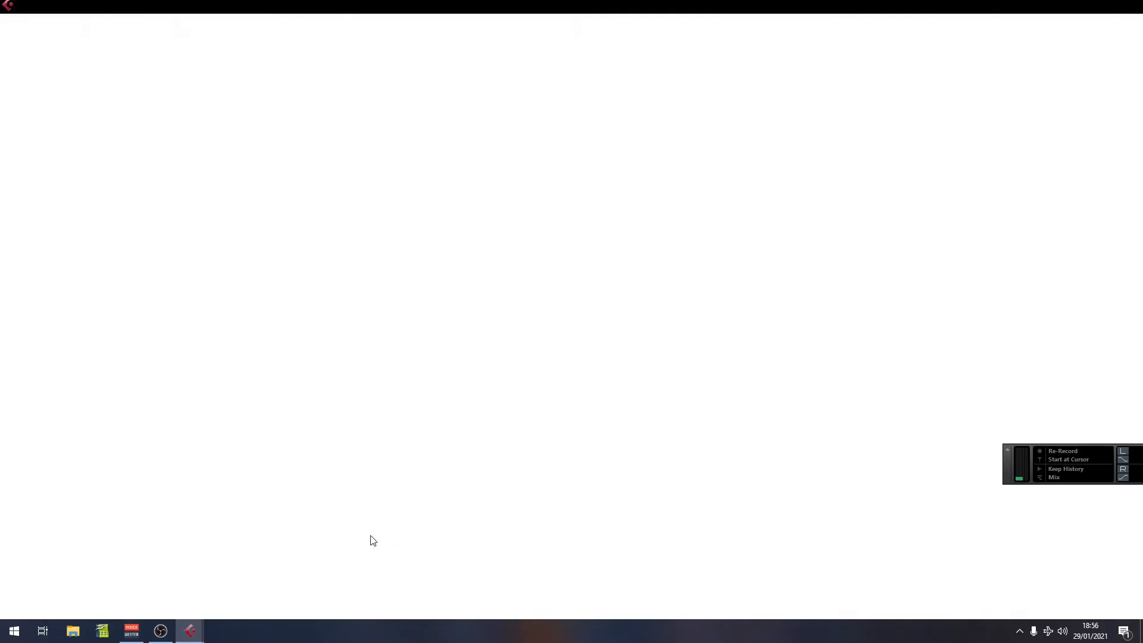
pyautogui.moveTo(363, 611); pyautogui.dragTo(1066, 616)
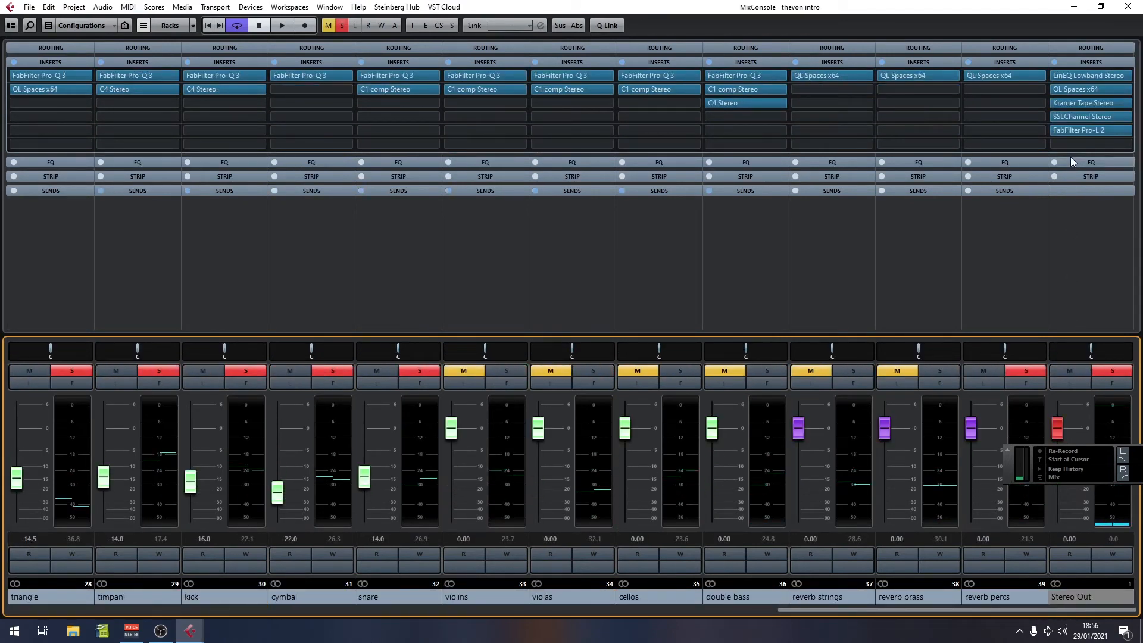
pyautogui.click(1069, 90)
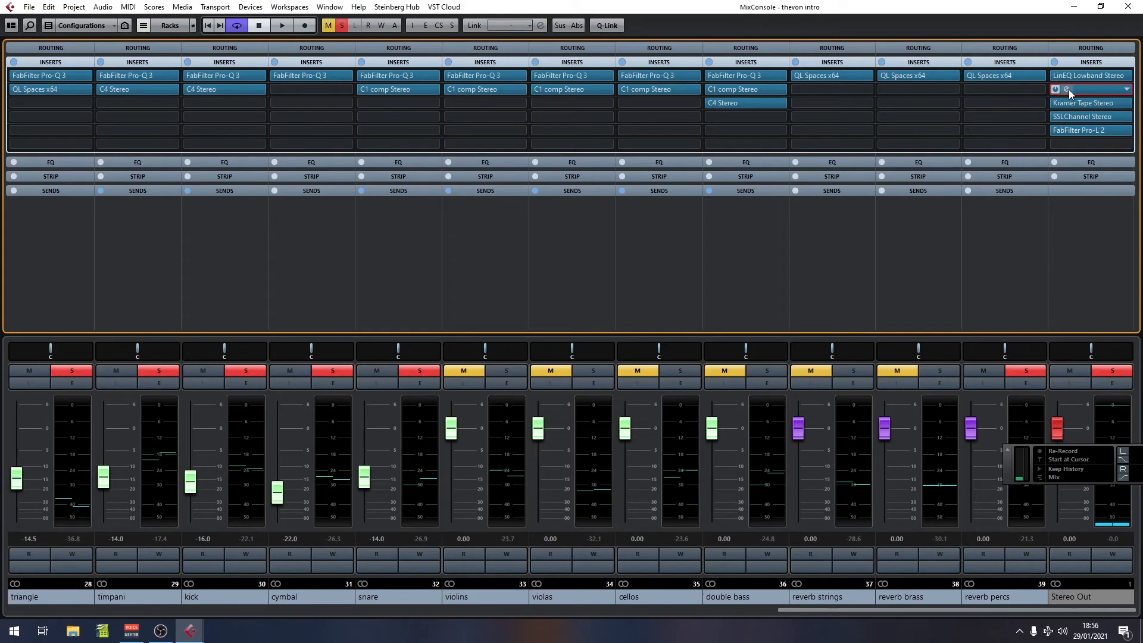
pyautogui.click(1070, 89)
pyautogui.moveTo(1081, 232); pyautogui.dragTo(360, 244)
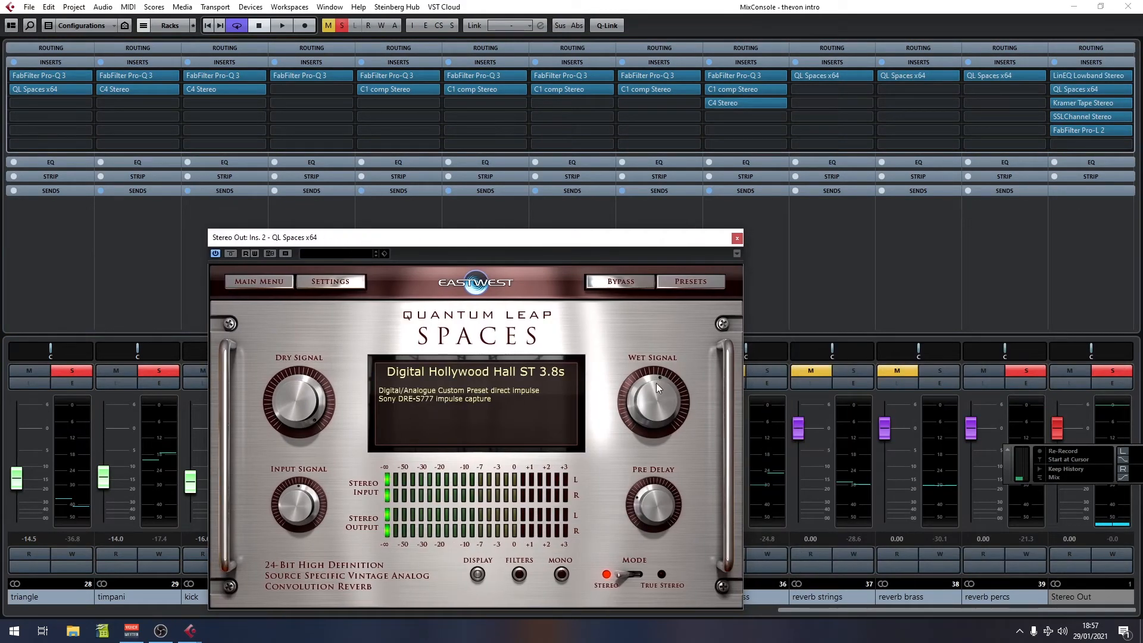
pyautogui.click(737, 239)
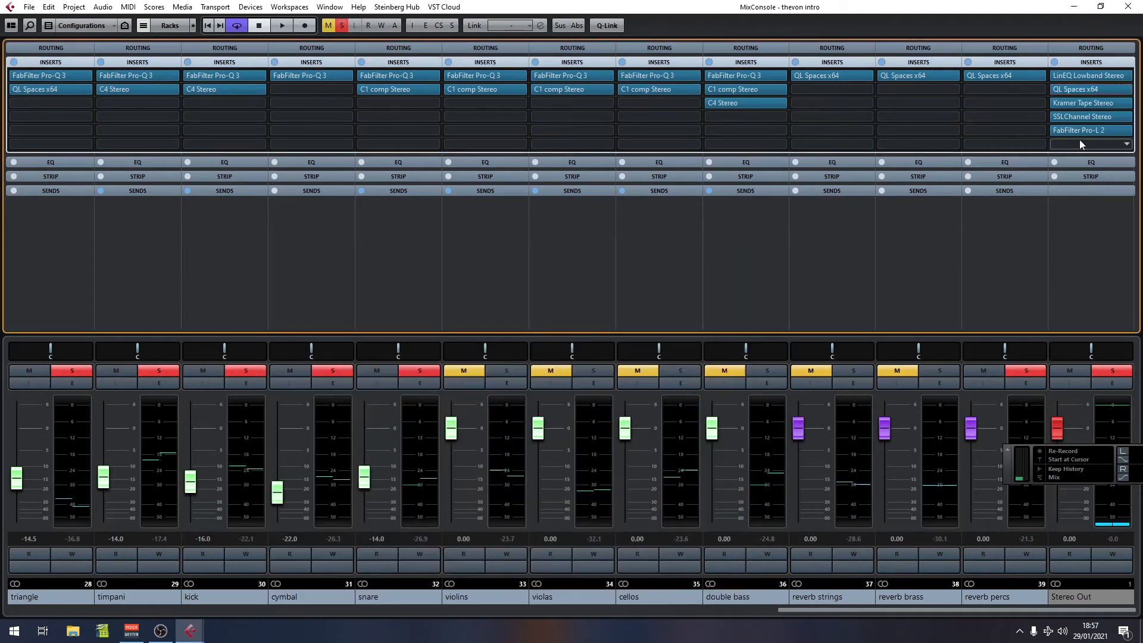
pyautogui.click(1083, 9)
# Step: Play back from bar 2, toggle the reverb brass solo, and play the brass again
pyautogui.click(442, 88)
pyautogui.press('space')
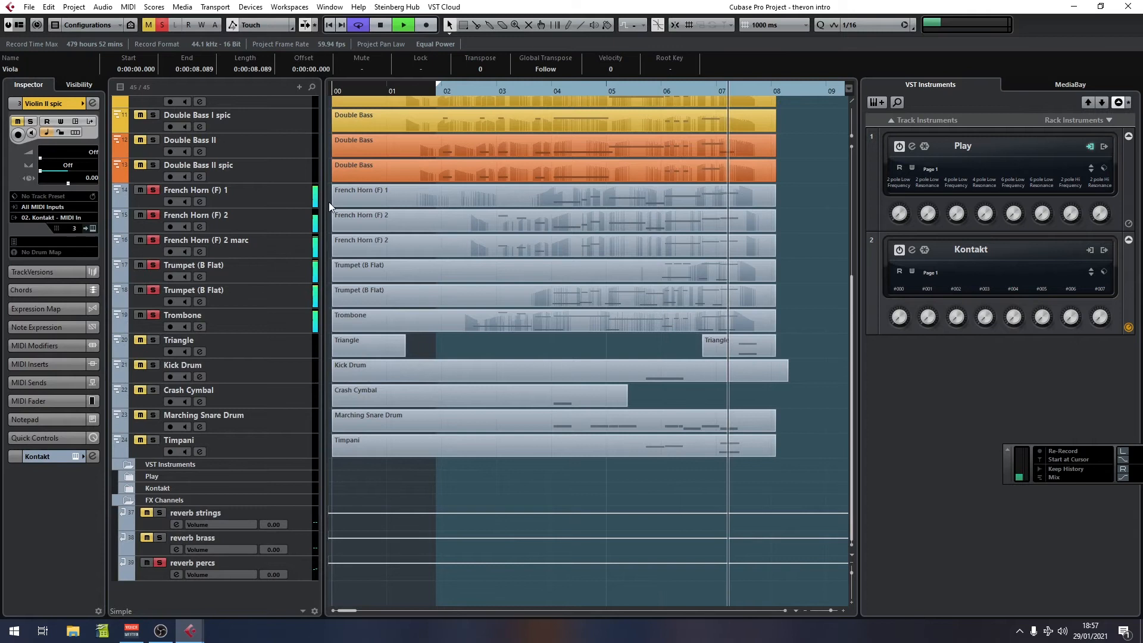
pyautogui.press('space')
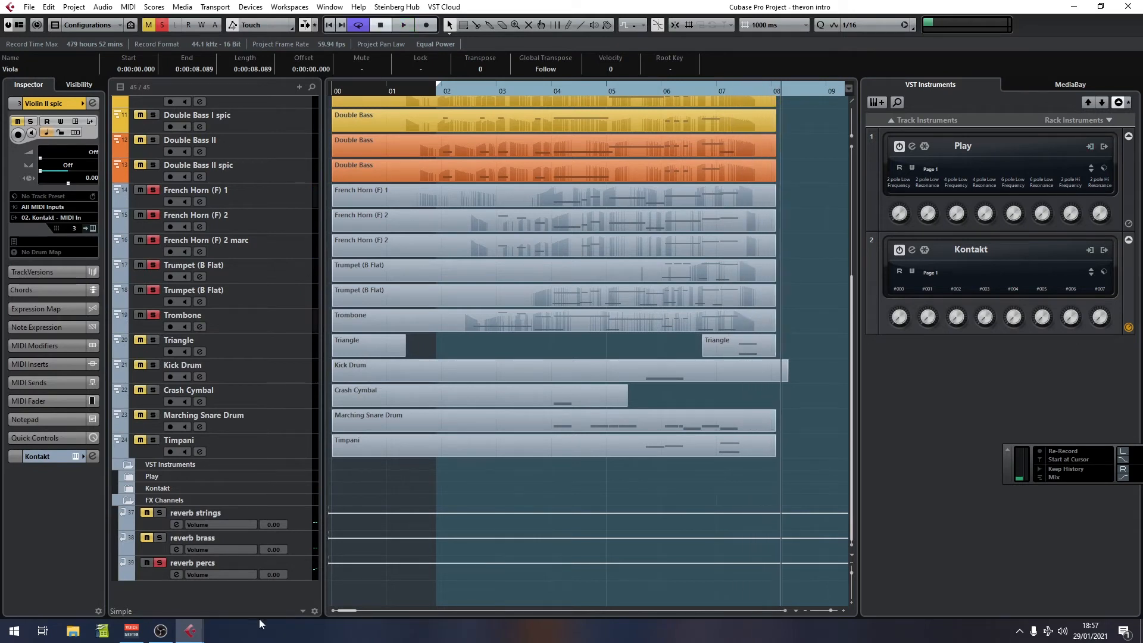
pyautogui.click(157, 538)
pyautogui.click(466, 92)
pyautogui.press('space')
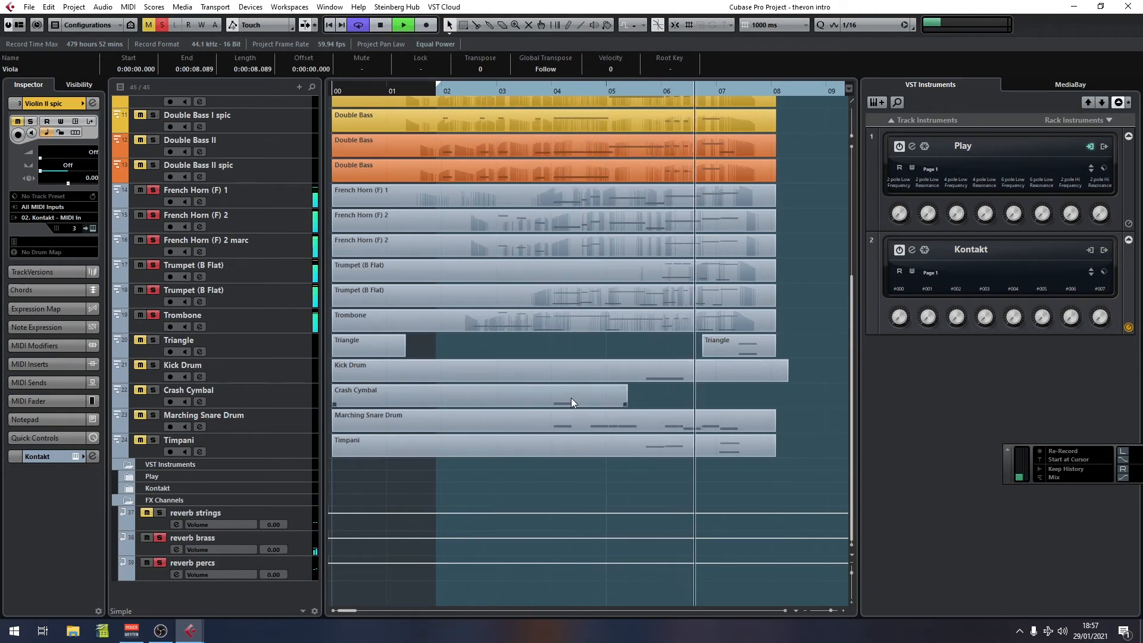
pyautogui.press('space')
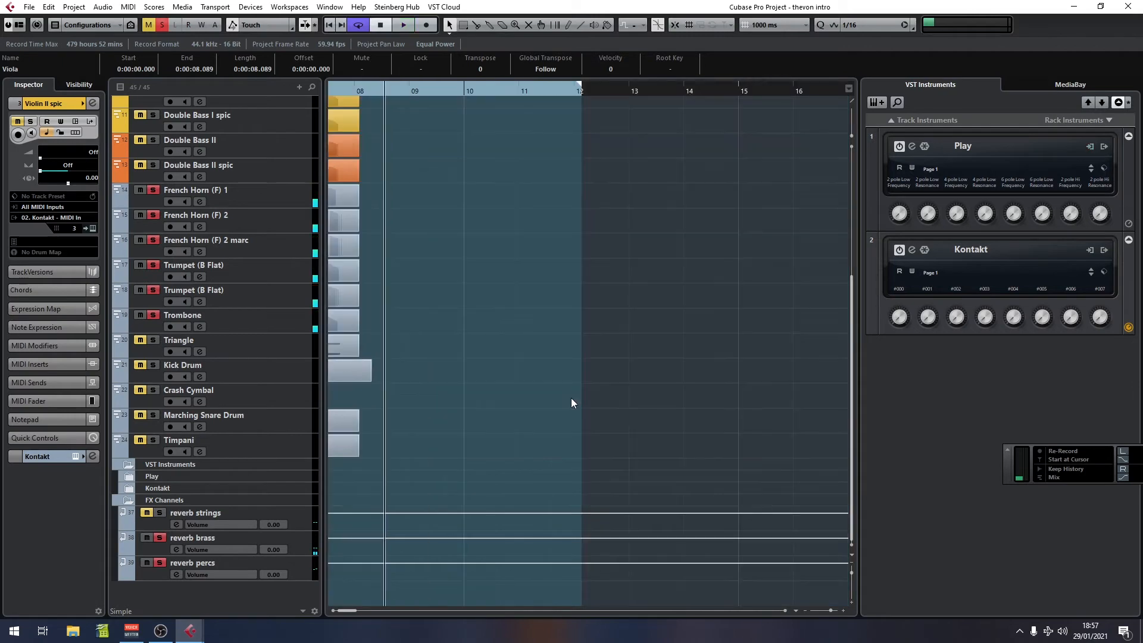
# Step: Play the brass section again from bar 2
pyautogui.press('F3')
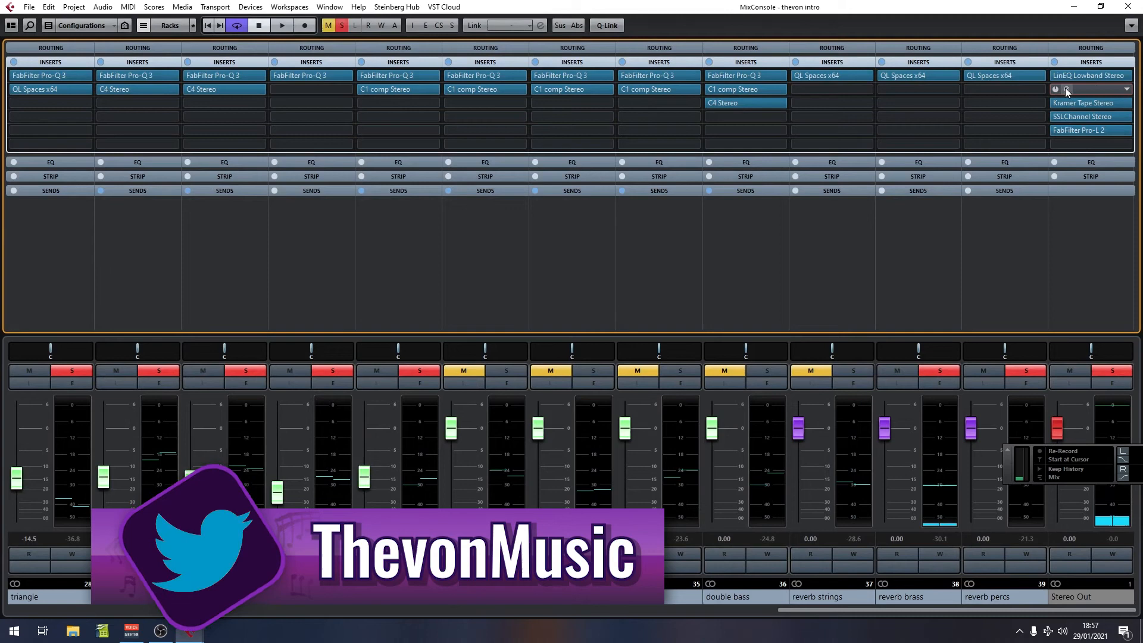
pyautogui.press('F3')
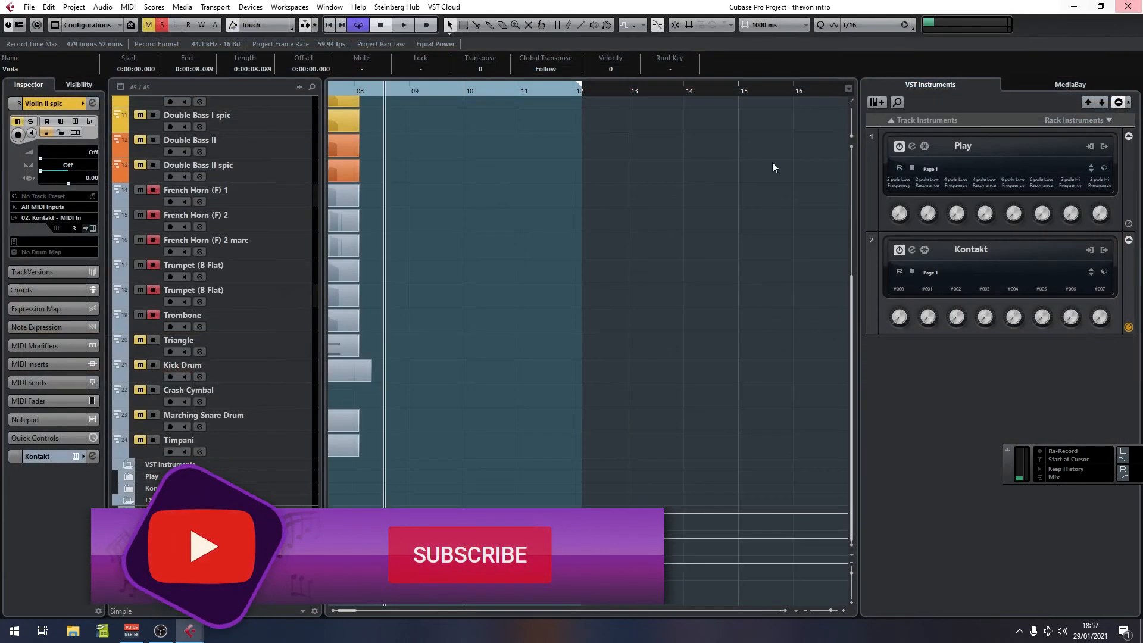
pyautogui.moveTo(375, 91); pyautogui.dragTo(449, 88)
pyautogui.press('space')
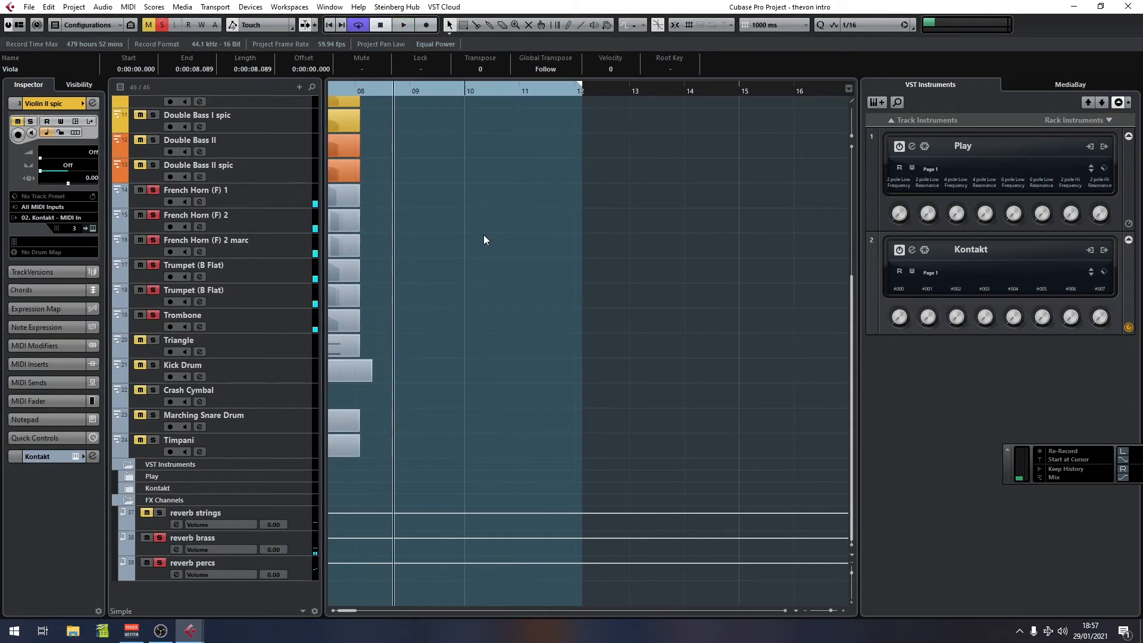
pyautogui.moveTo(338, 94); pyautogui.dragTo(437, 113)
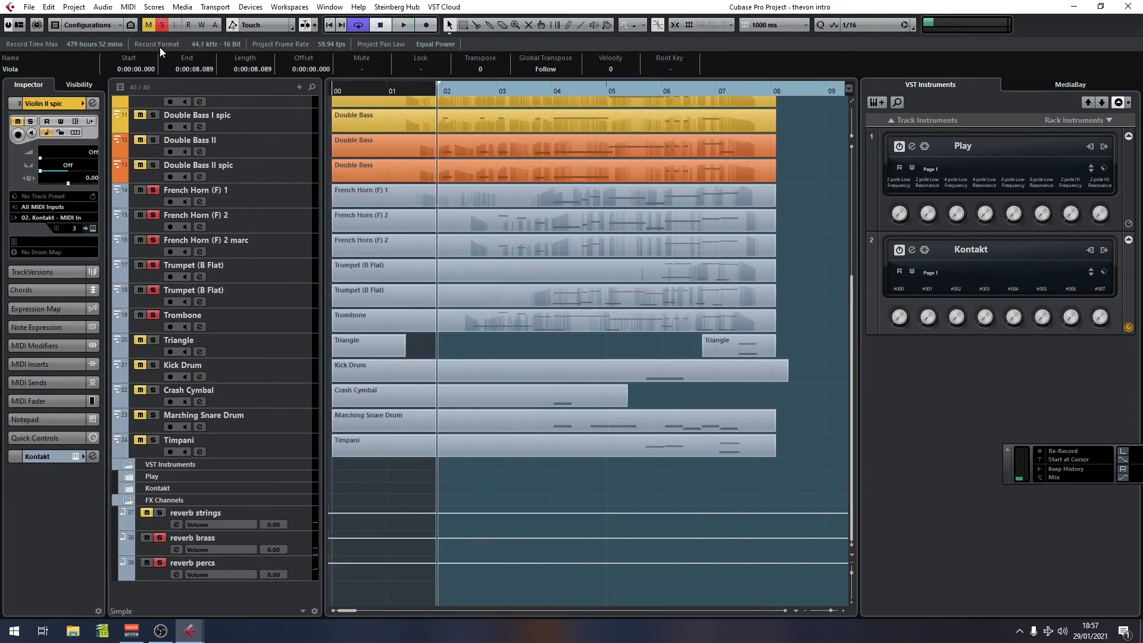
# Step: Solo the Triangle, Kick Drum, Crash Cymbal, Marching Snare Drum and Timpani tracks and play from bar 2
pyautogui.keyDown('ctrl'); pyautogui.click(153, 340); pyautogui.keyUp('ctrl')
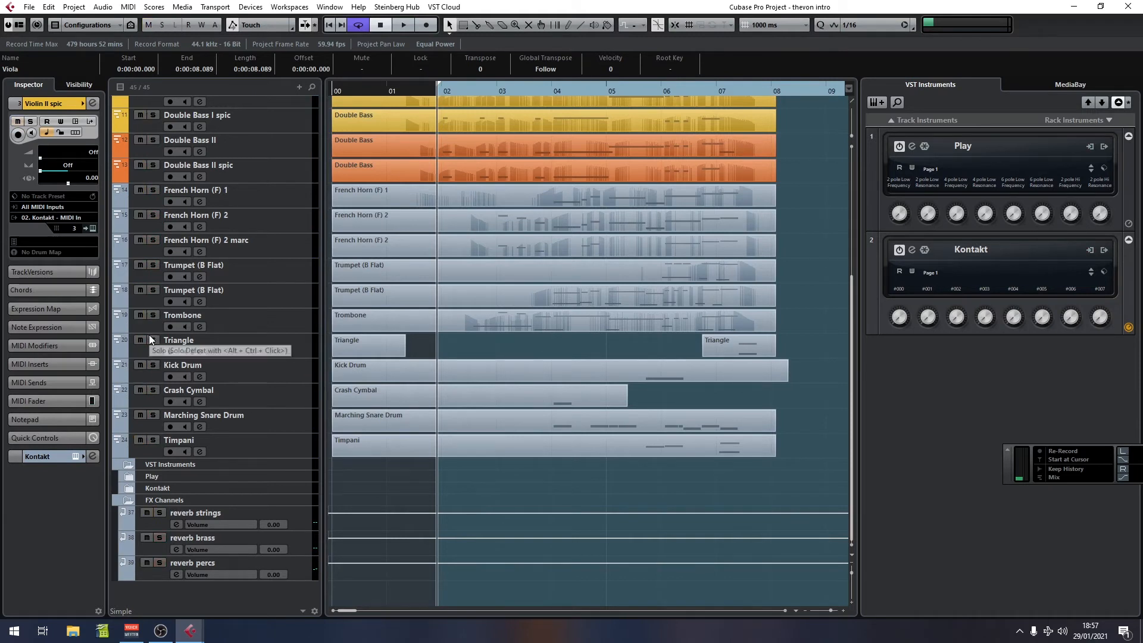
pyautogui.click(154, 365)
pyautogui.click(153, 390)
pyautogui.click(154, 414)
pyautogui.click(153, 440)
pyautogui.click(530, 90)
pyautogui.press('space')
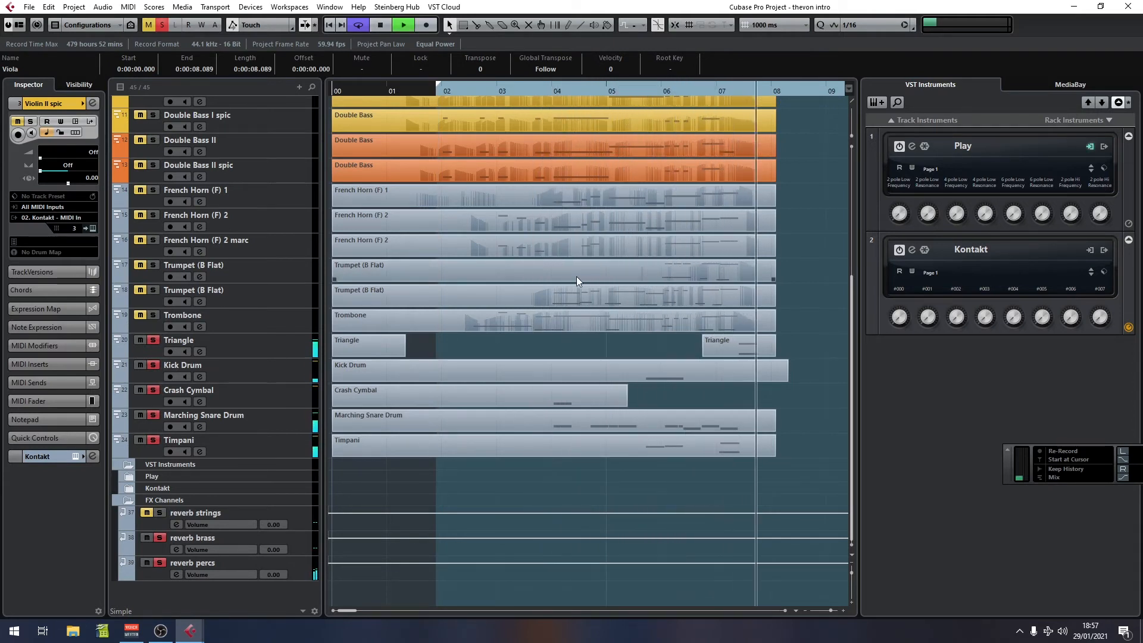
pyautogui.press('space')
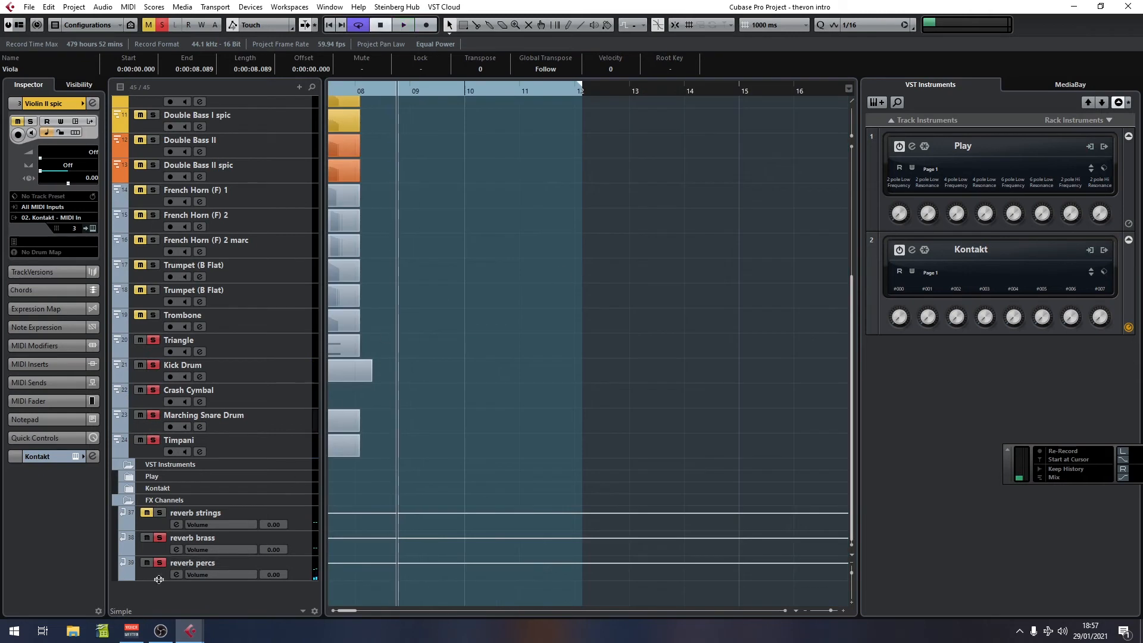
# Step: Open the QL Spaces insert on the reverb percs channel to inspect its settings, then close it
pyautogui.click(159, 577)
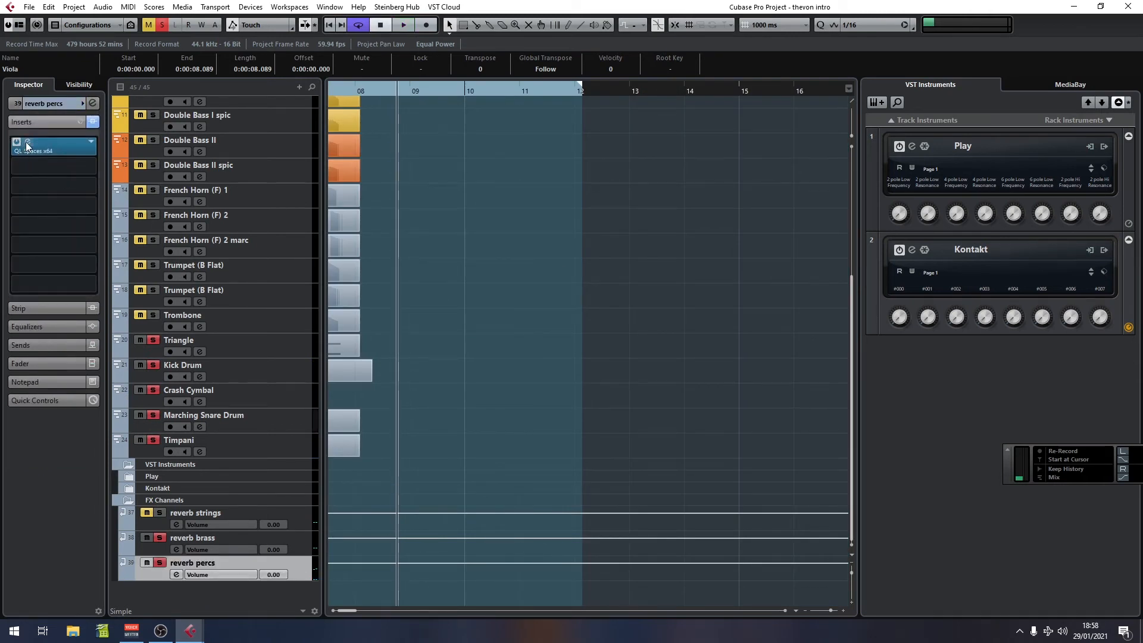
pyautogui.click(26, 145)
pyautogui.moveTo(1097, 203); pyautogui.dragTo(738, 189)
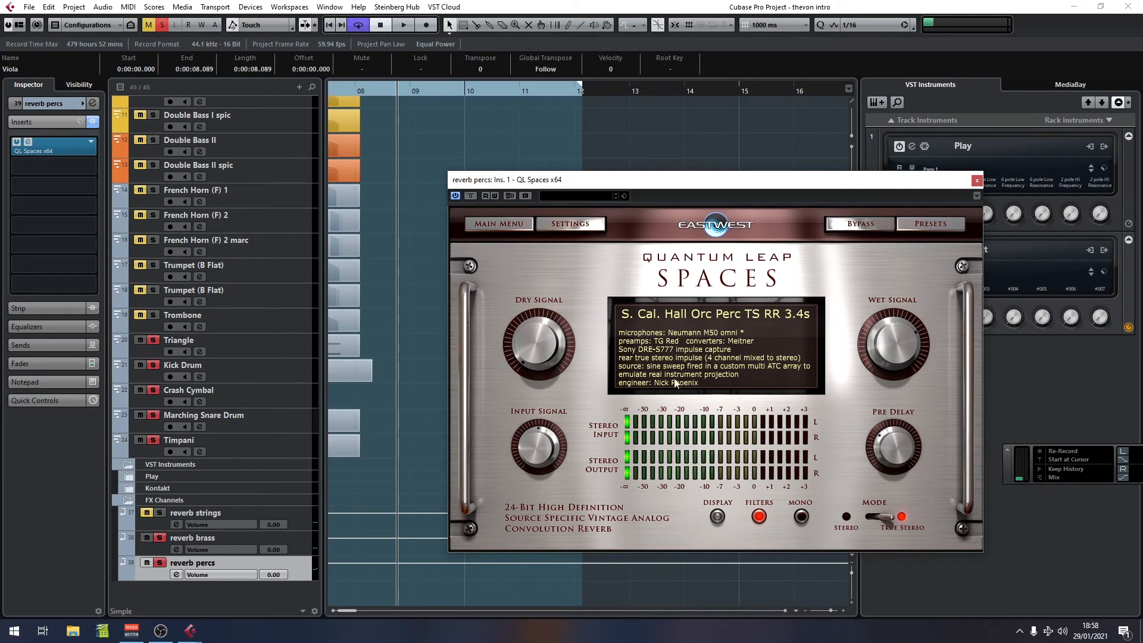
pyautogui.click(301, 541)
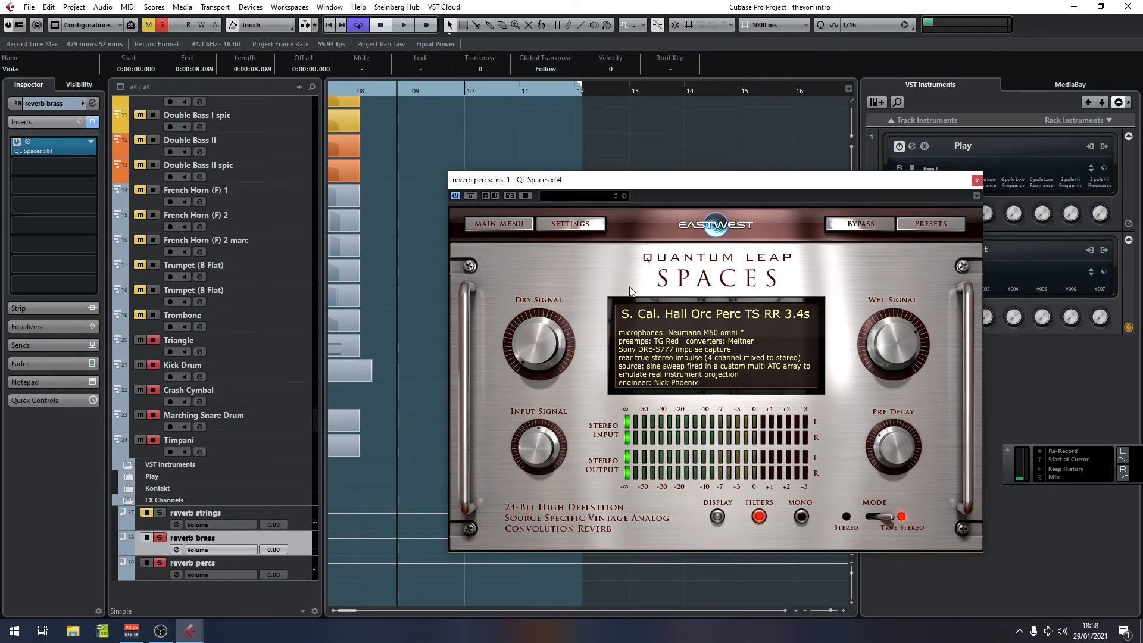
pyautogui.click(976, 181)
# Step: Deactivate all solos in the project
pyautogui.moveTo(370, 90); pyautogui.dragTo(328, 103)
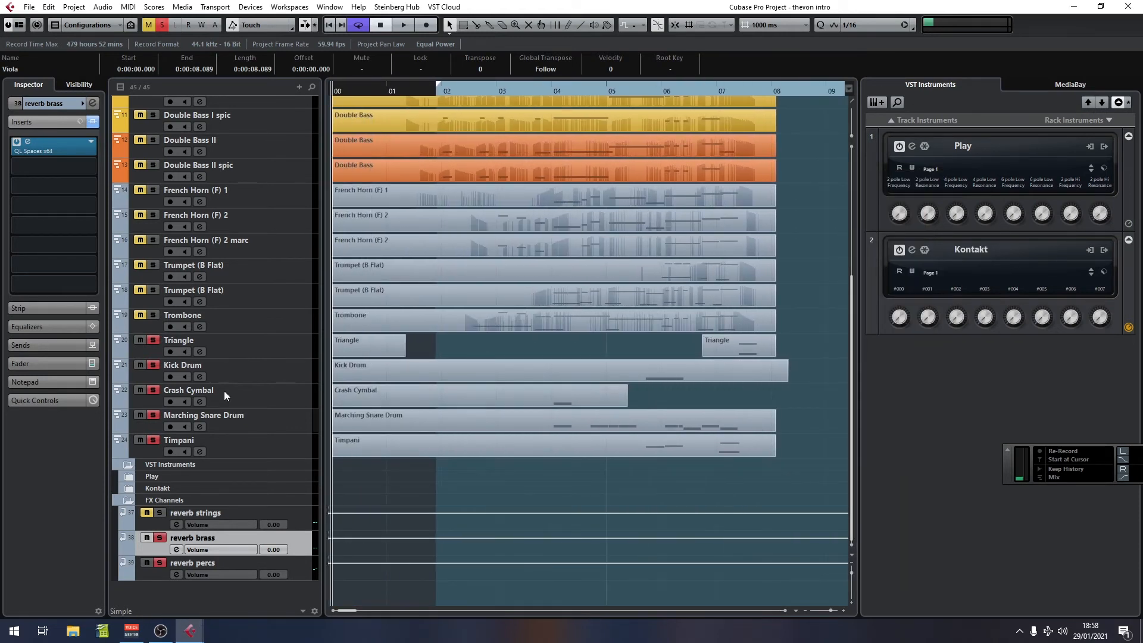
pyautogui.click(160, 30)
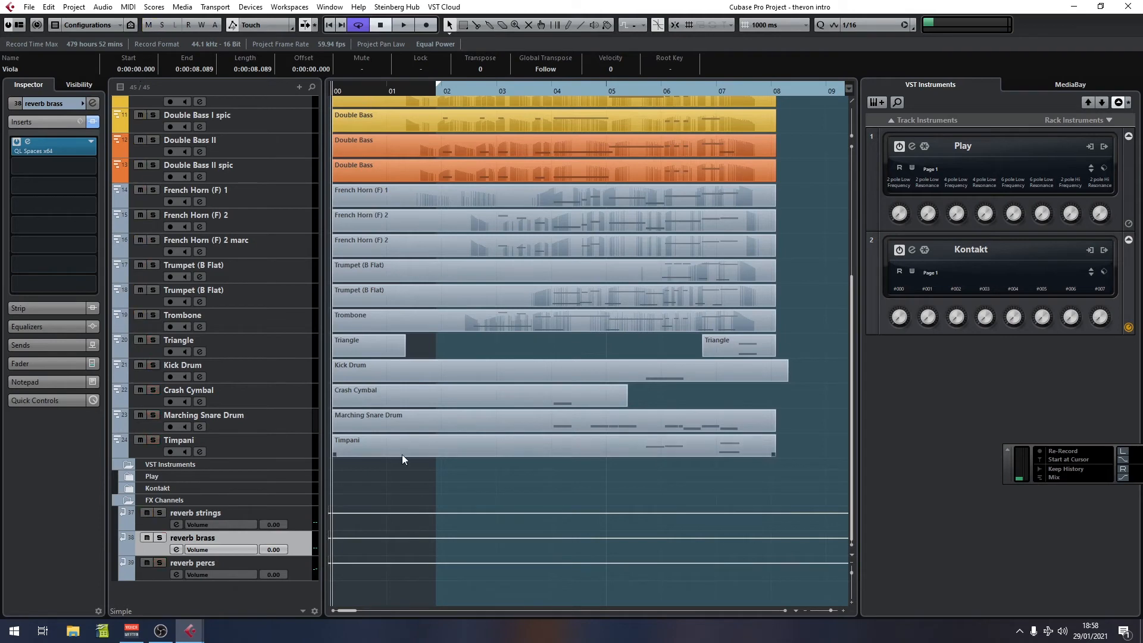
# Step: Expand the VST Instruments folder and its Kontakt subfolder to show the instrument output channels
pyautogui.click(123, 476)
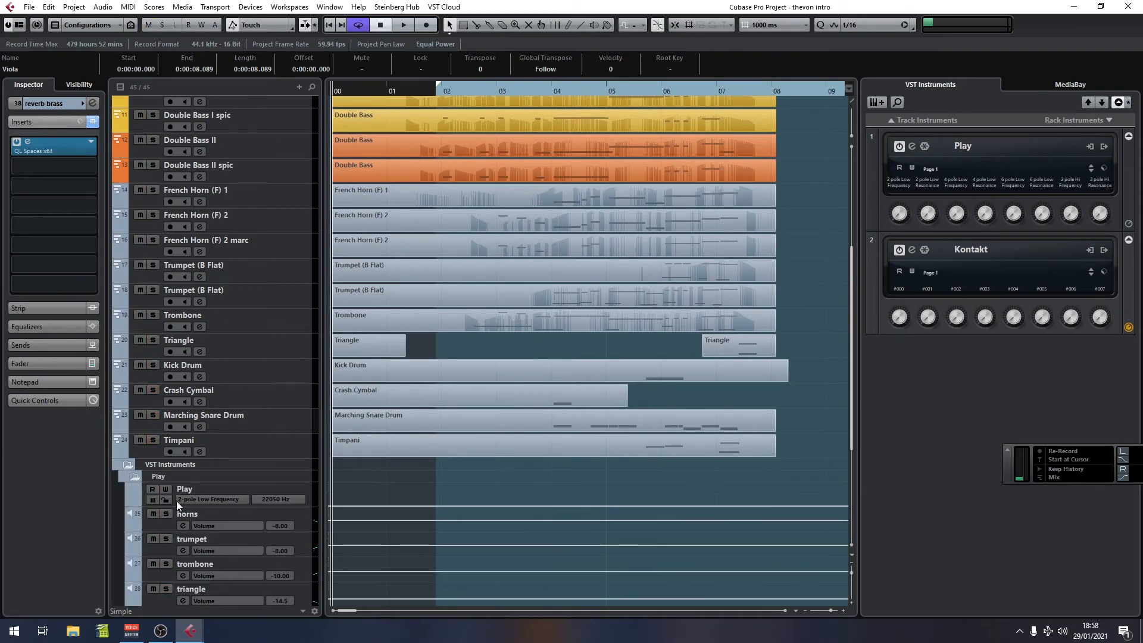
pyautogui.scroll(-4, 402, 527)
pyautogui.scroll(-1, 402, 527)
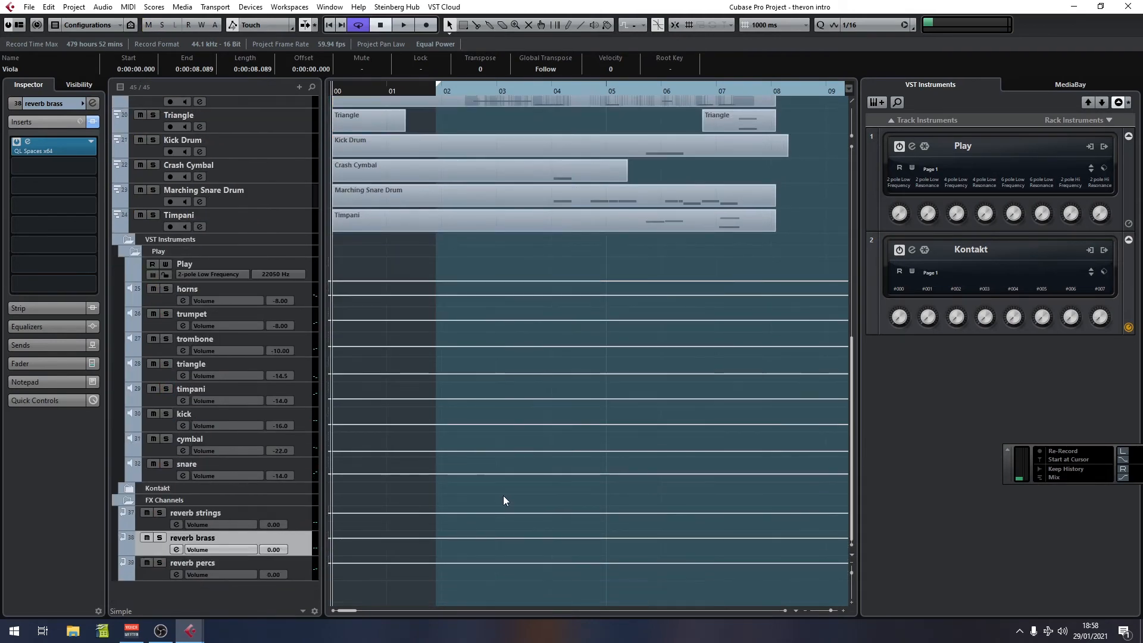
pyautogui.click(297, 292)
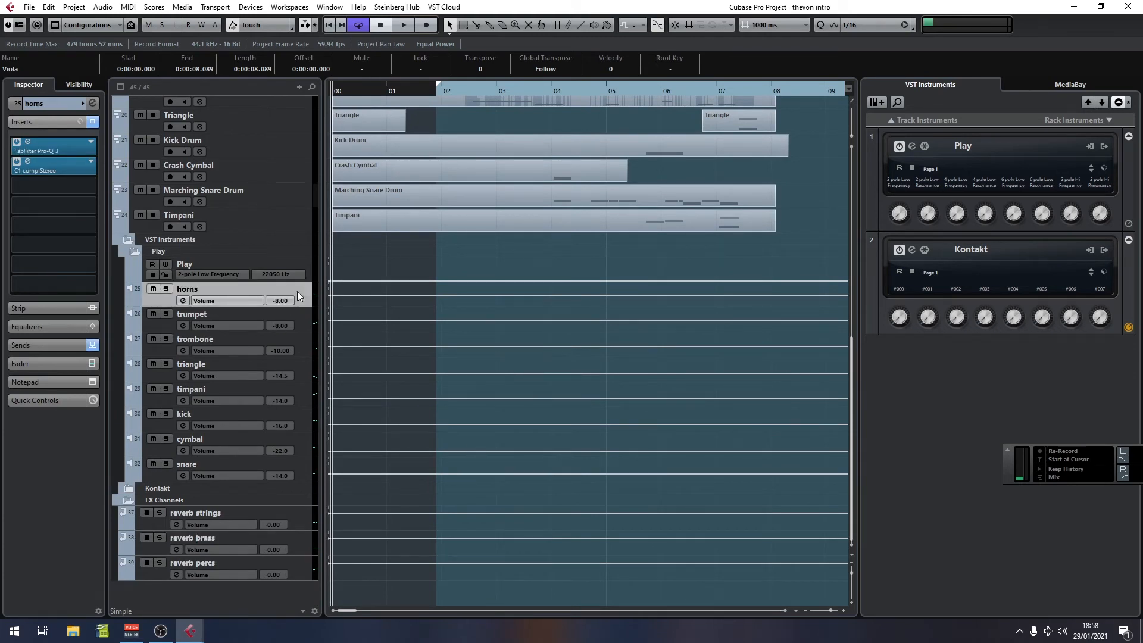
pyautogui.scroll(15, 588, 399)
pyautogui.scroll(-15, 589, 398)
pyautogui.click(128, 488)
pyautogui.scroll(-6, 488, 429)
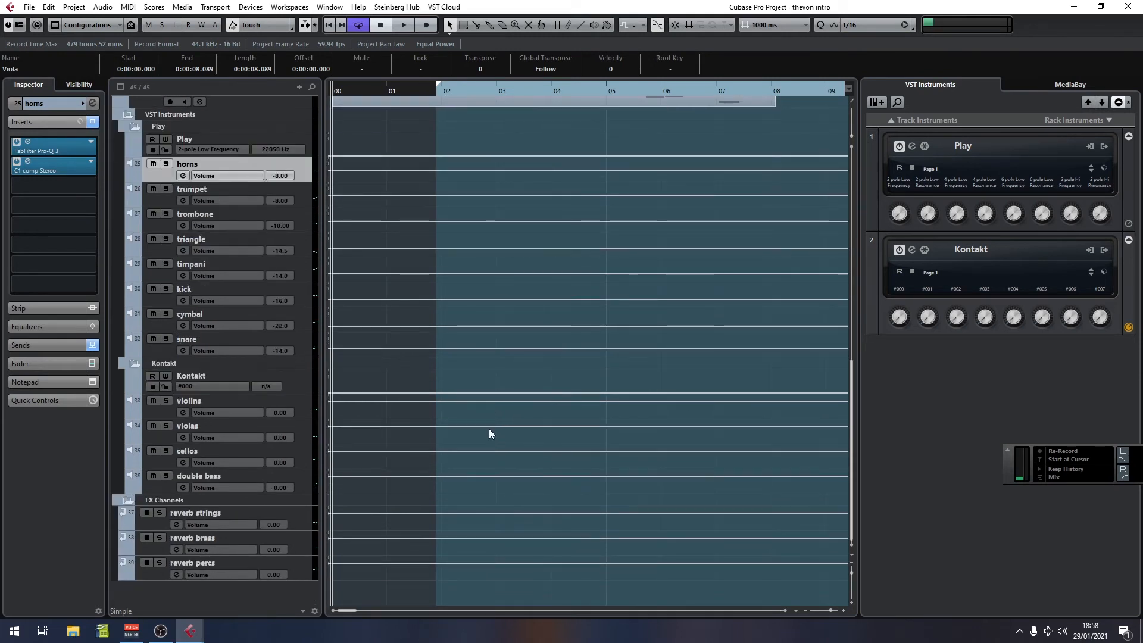
# Step: Solo the violins, cellos, double bass and reverb strings channels
pyautogui.click(166, 401)
pyautogui.click(300, 406)
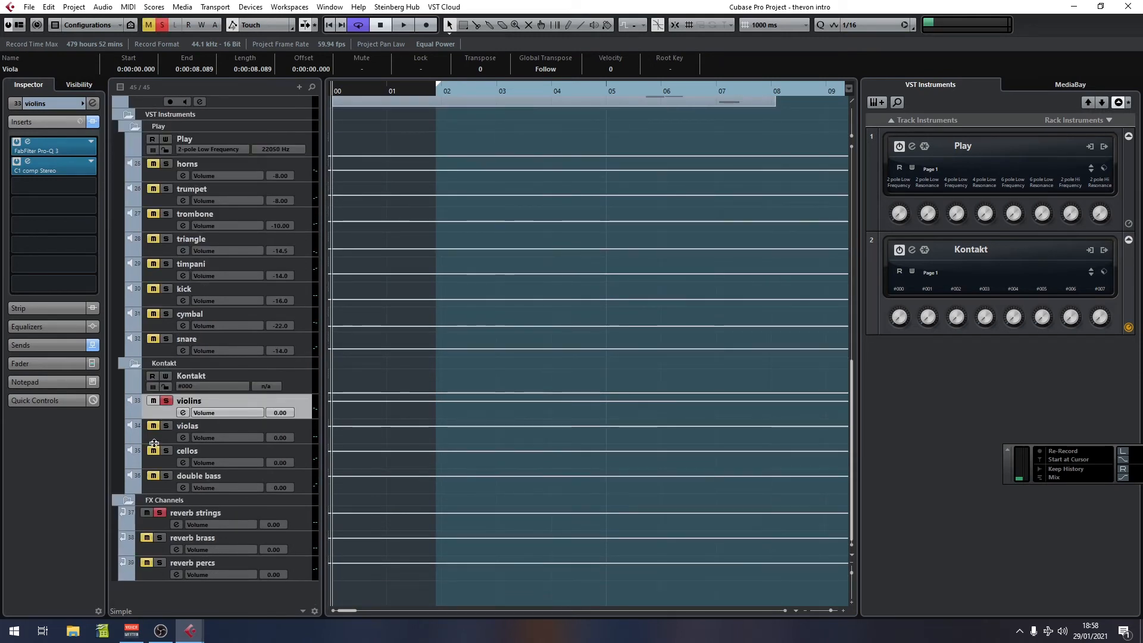
pyautogui.click(166, 451)
pyautogui.click(166, 476)
pyautogui.click(159, 512)
pyautogui.scroll(10, 480, 468)
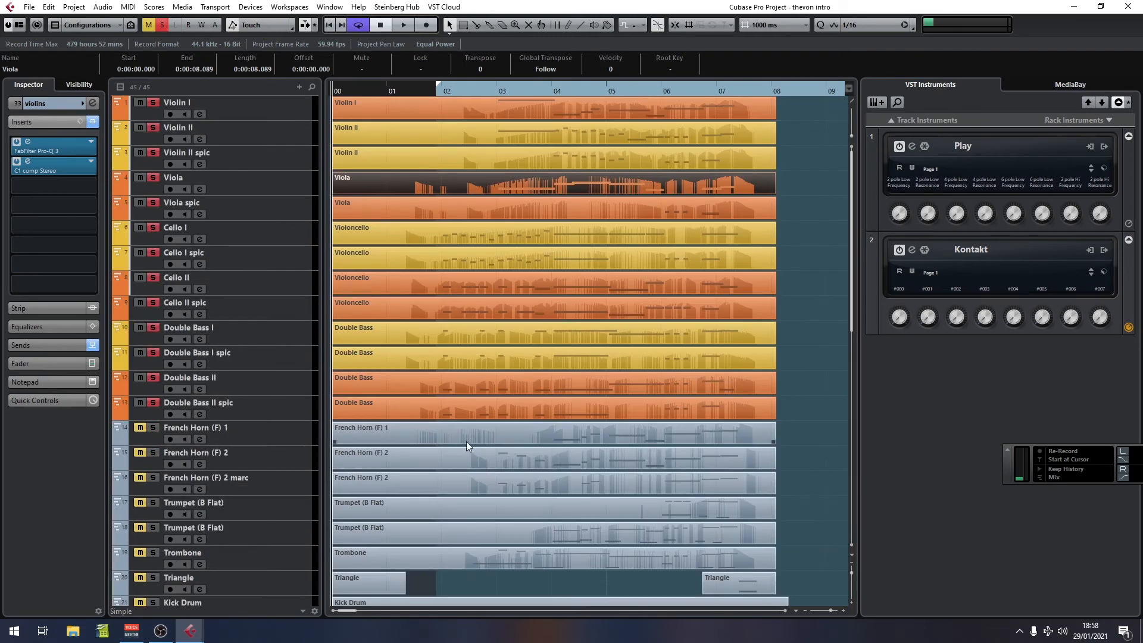
pyautogui.scroll(-10, 444, 345)
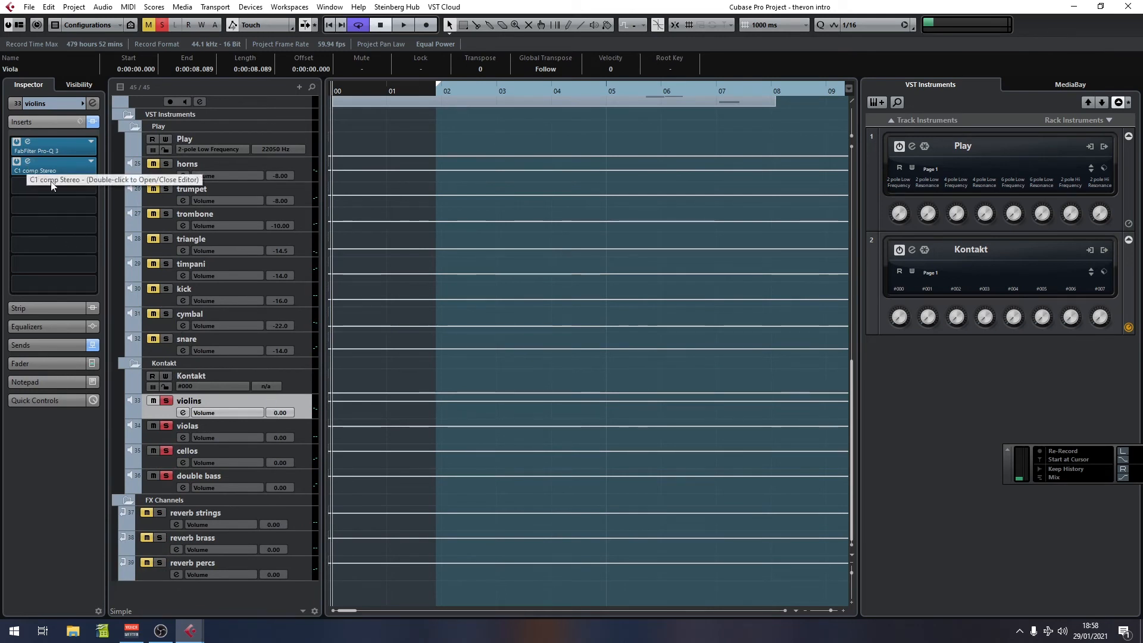
# Step: Bypass the insert effects on the violins, violas and double bass channels
pyautogui.click(93, 122)
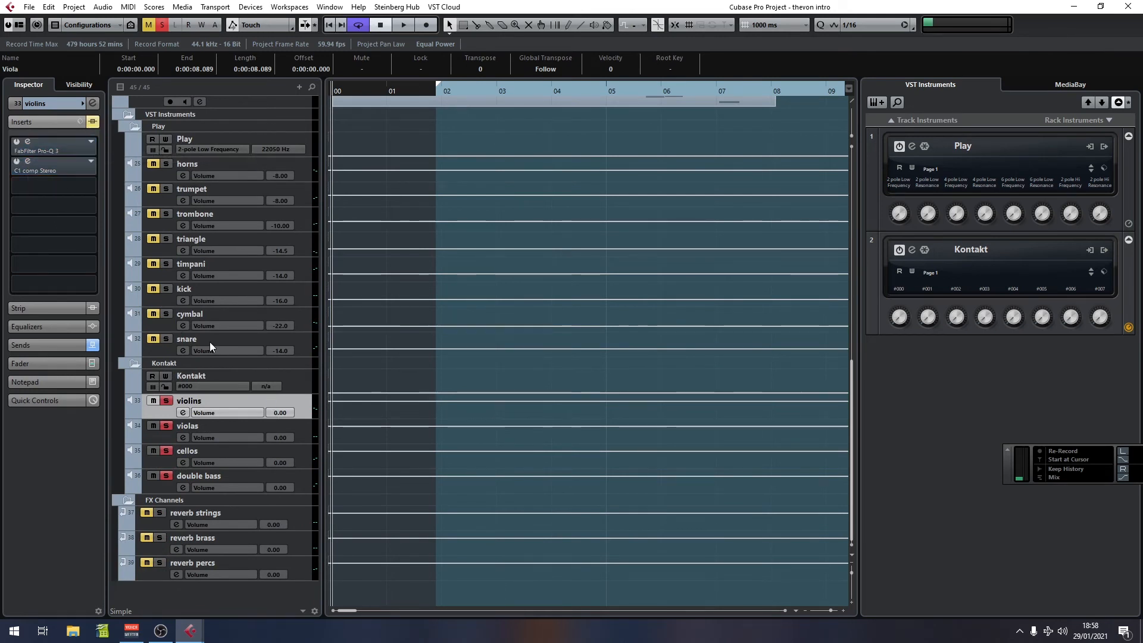
pyautogui.click(292, 428)
pyautogui.click(92, 122)
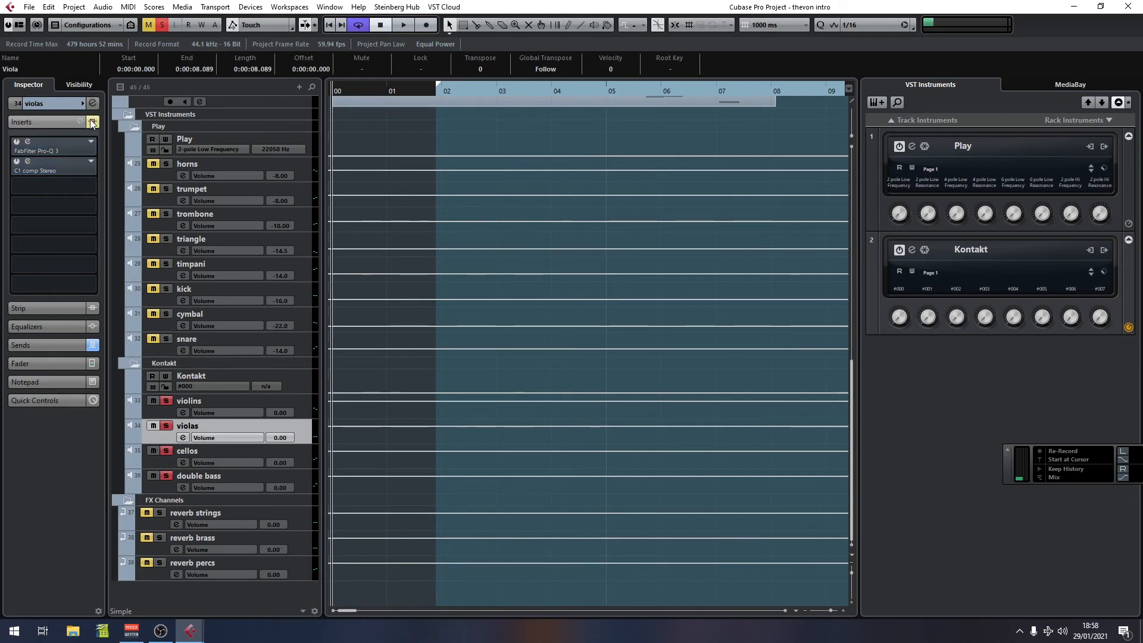
pyautogui.click(293, 457)
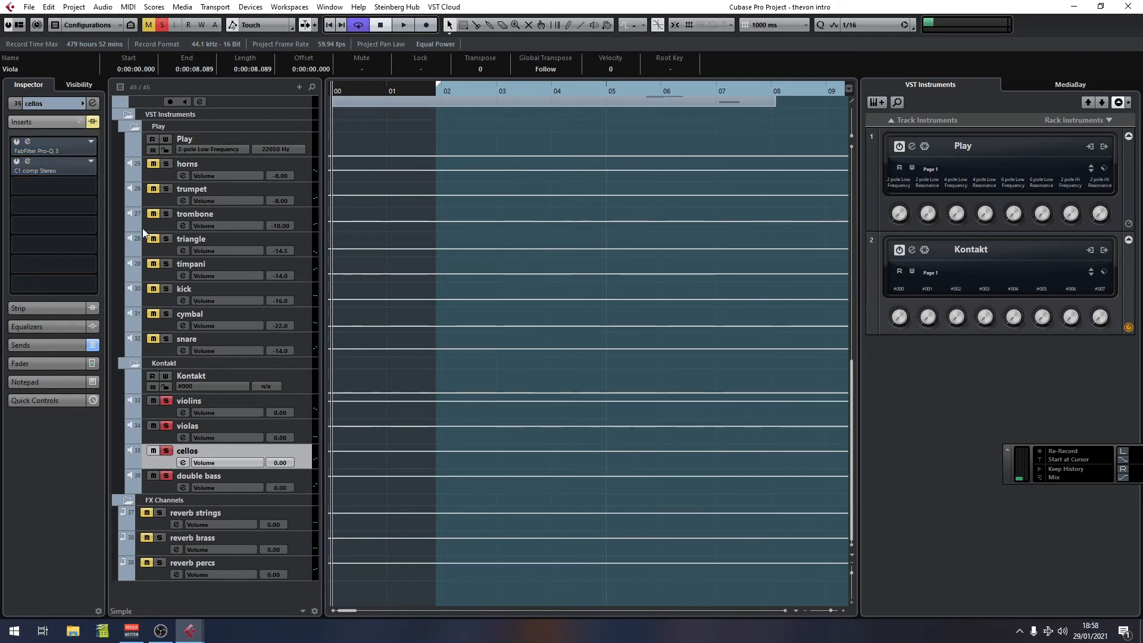
pyautogui.press('Down')
pyautogui.click(92, 124)
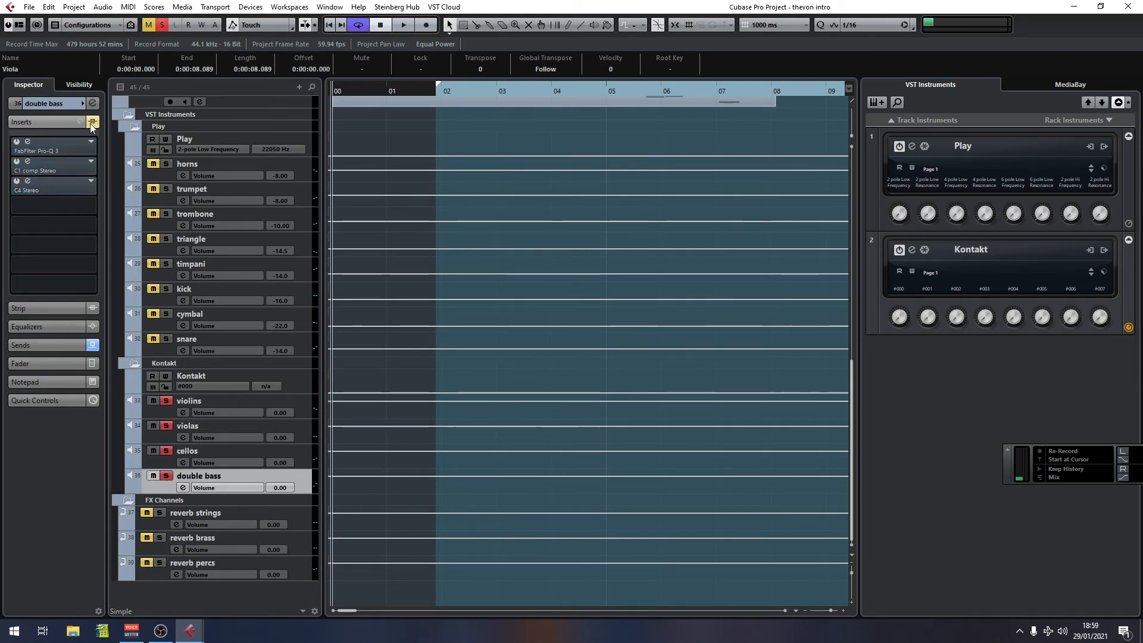
# Step: Play the strings from bar 2 with their inserts bypassed
pyautogui.click(440, 93)
pyautogui.press('space')
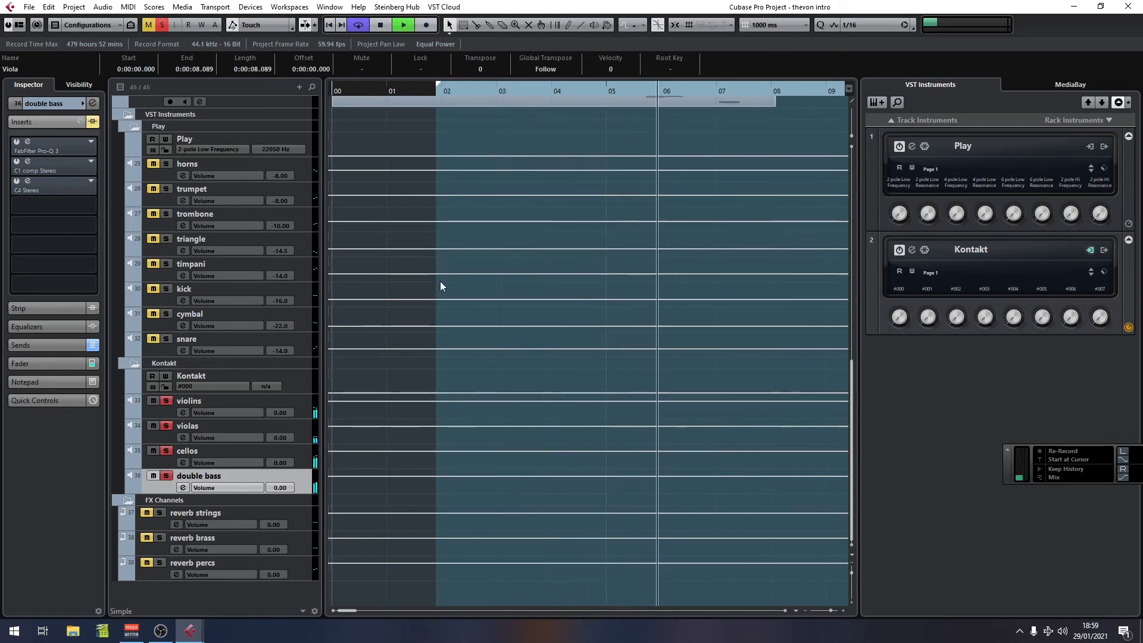
pyautogui.press('space')
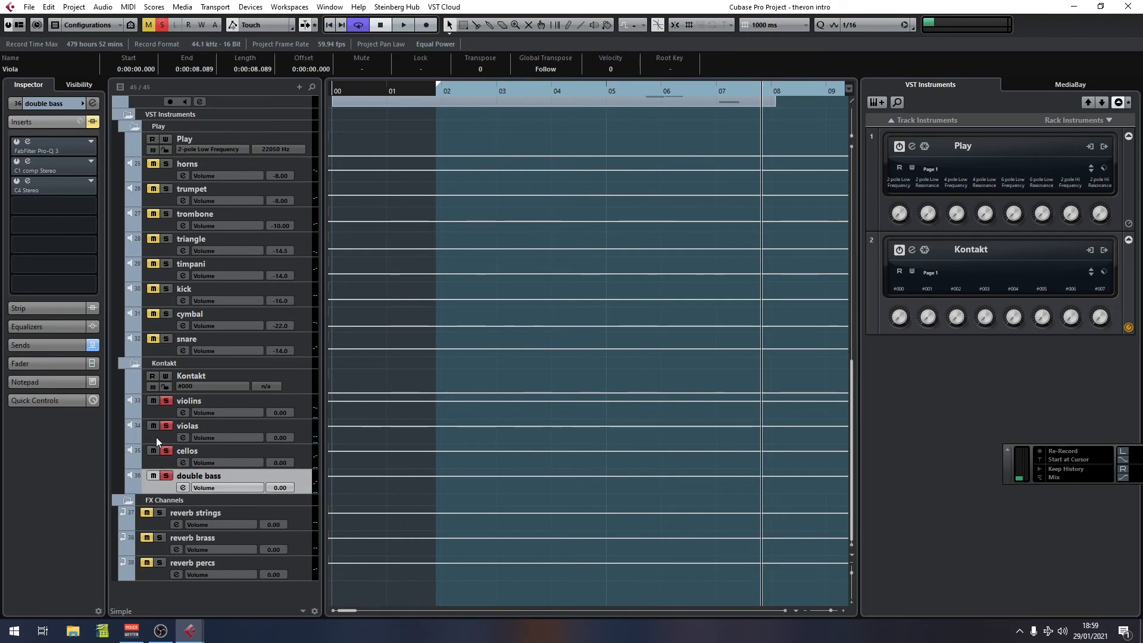
# Step: Re-enable the string channels' inserts, reviewing the double bass, cellos, violas and violins channels in turn
pyautogui.click(92, 123)
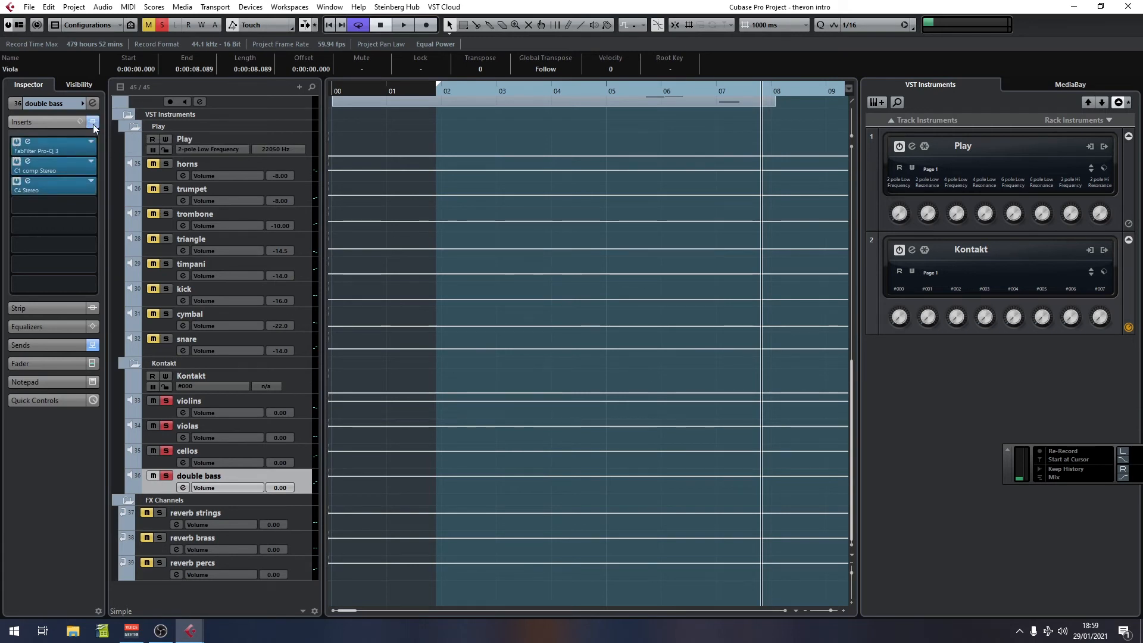
pyautogui.click(298, 456)
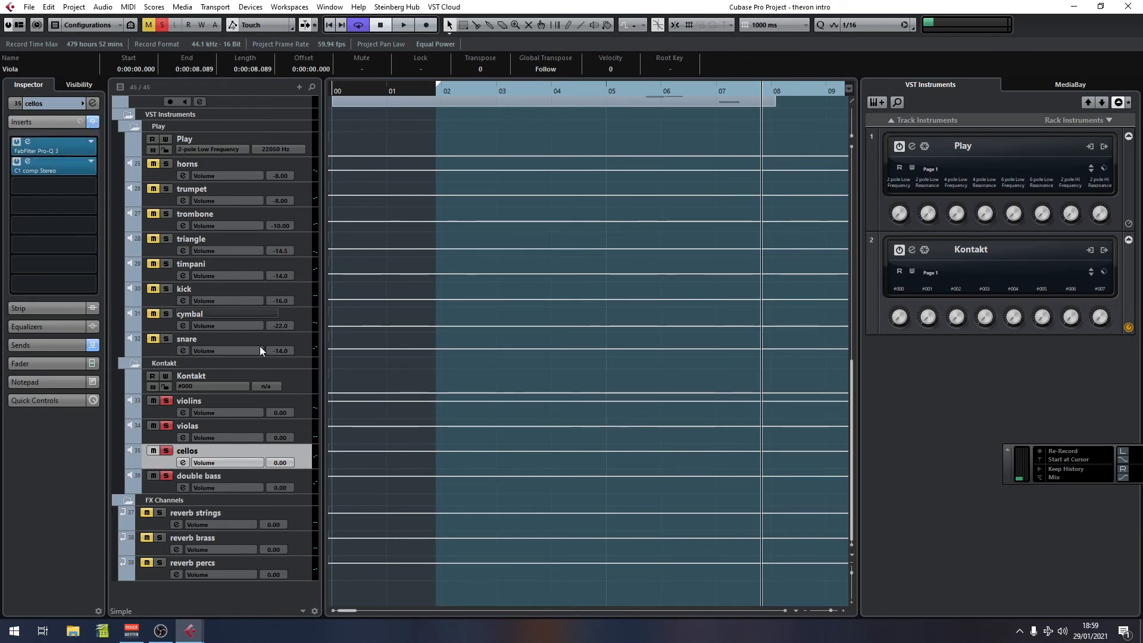
pyautogui.click(301, 424)
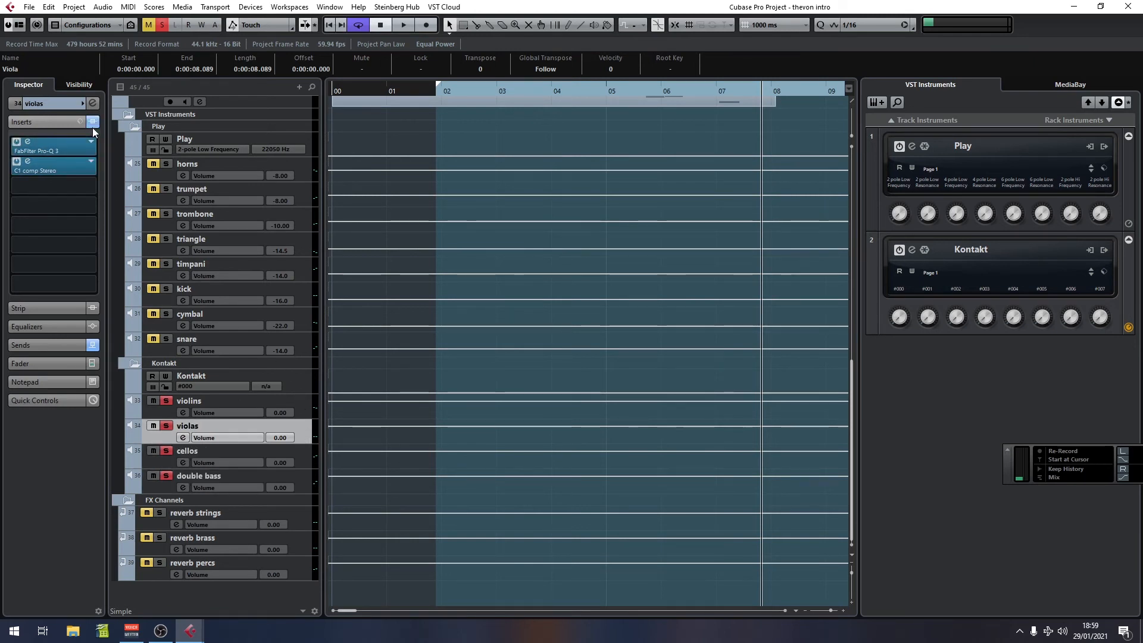
pyautogui.click(292, 406)
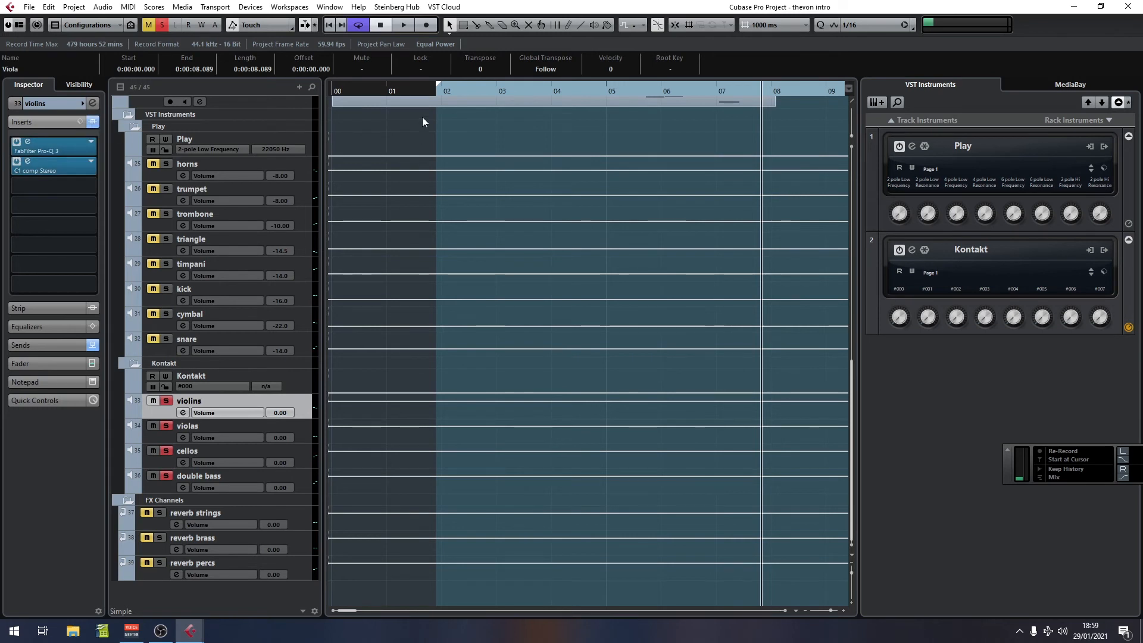
# Step: Play the strings from bar 2 with inserts active, then return to the project start
pyautogui.click(433, 88)
pyautogui.press('space')
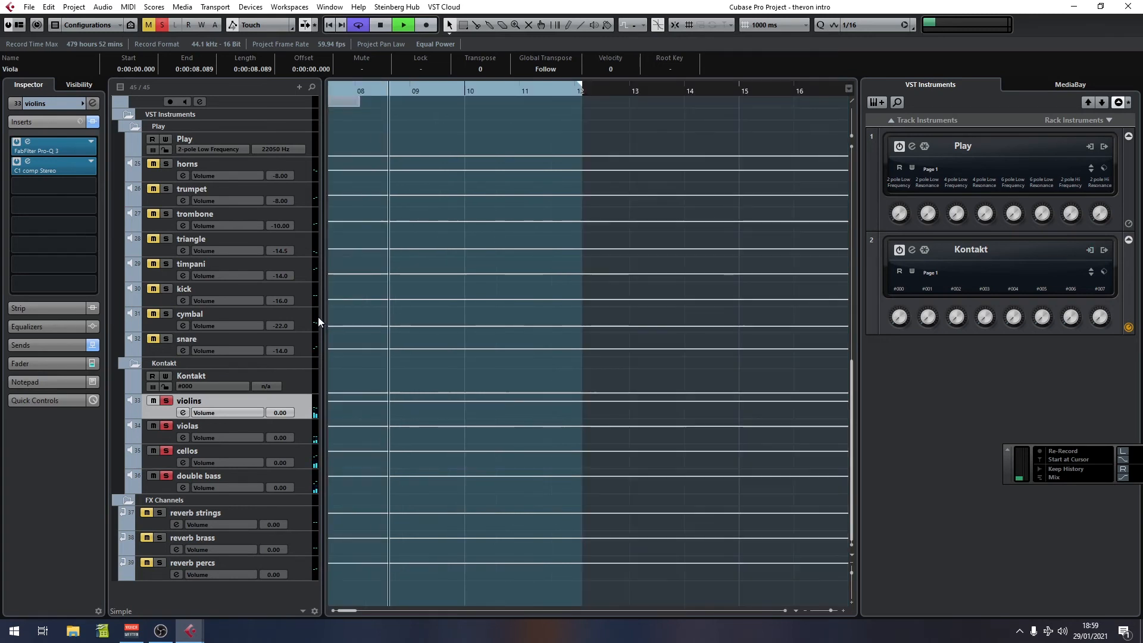
pyautogui.press('space')
pyautogui.press('Home')
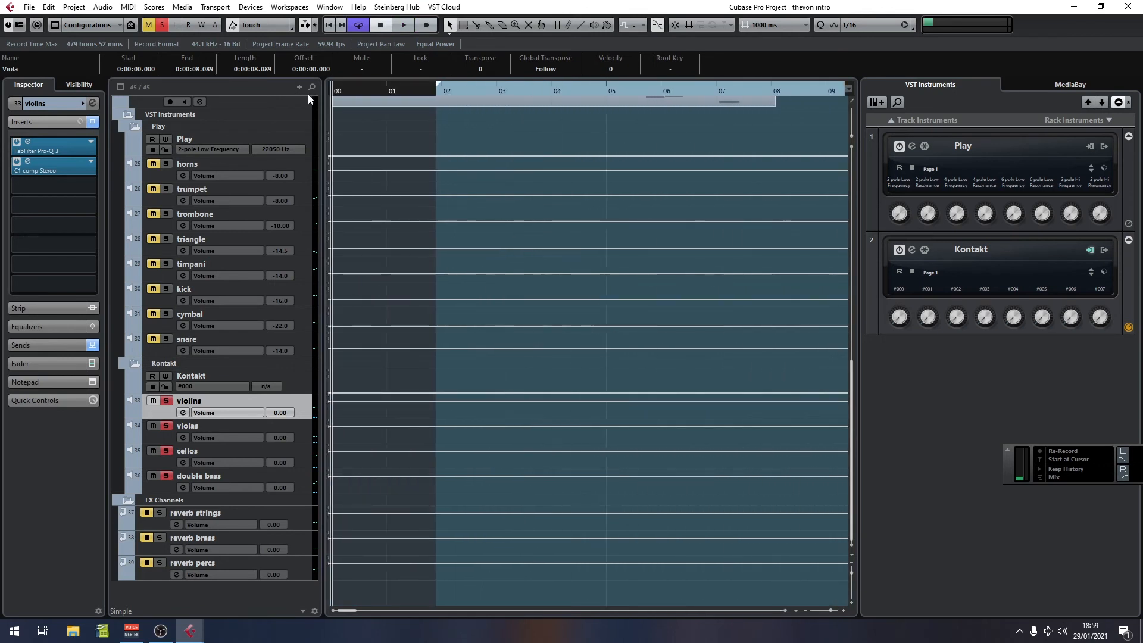
# Step: Open the cellos channel's FabFilter Pro-Q 3 insert and move its window into view
pyautogui.click(166, 401)
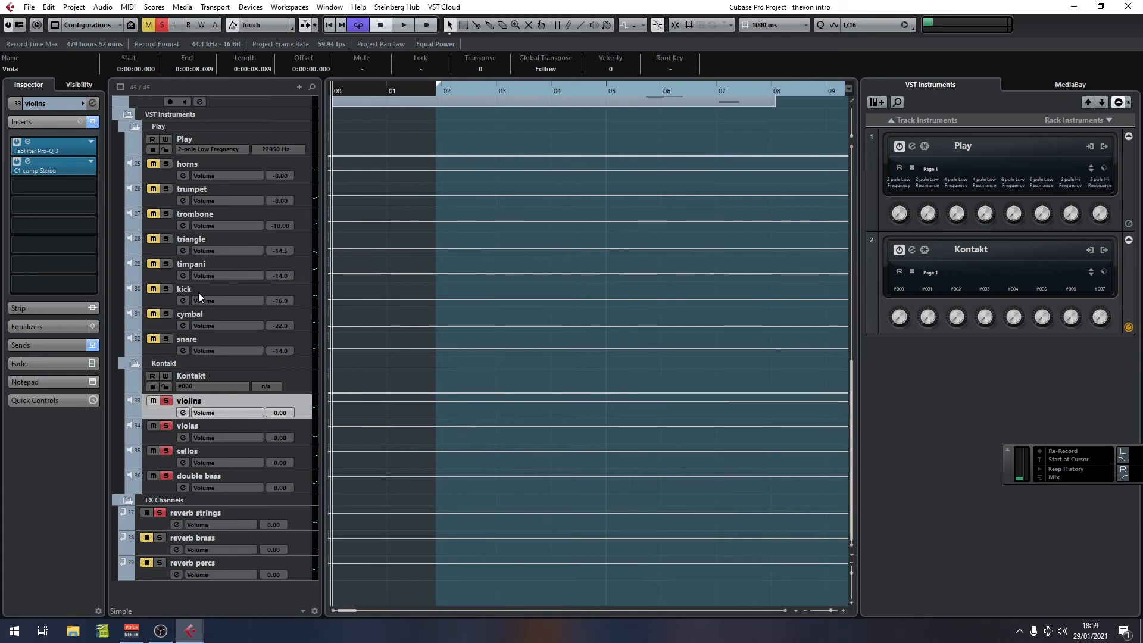
pyautogui.click(302, 427)
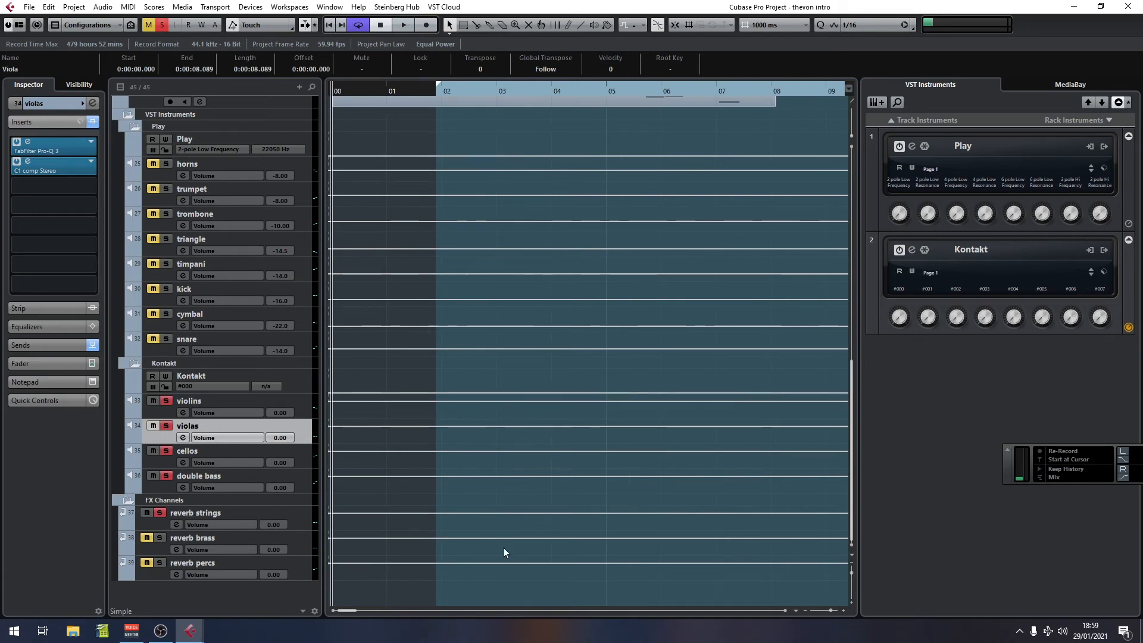
pyautogui.click(306, 461)
pyautogui.click(27, 142)
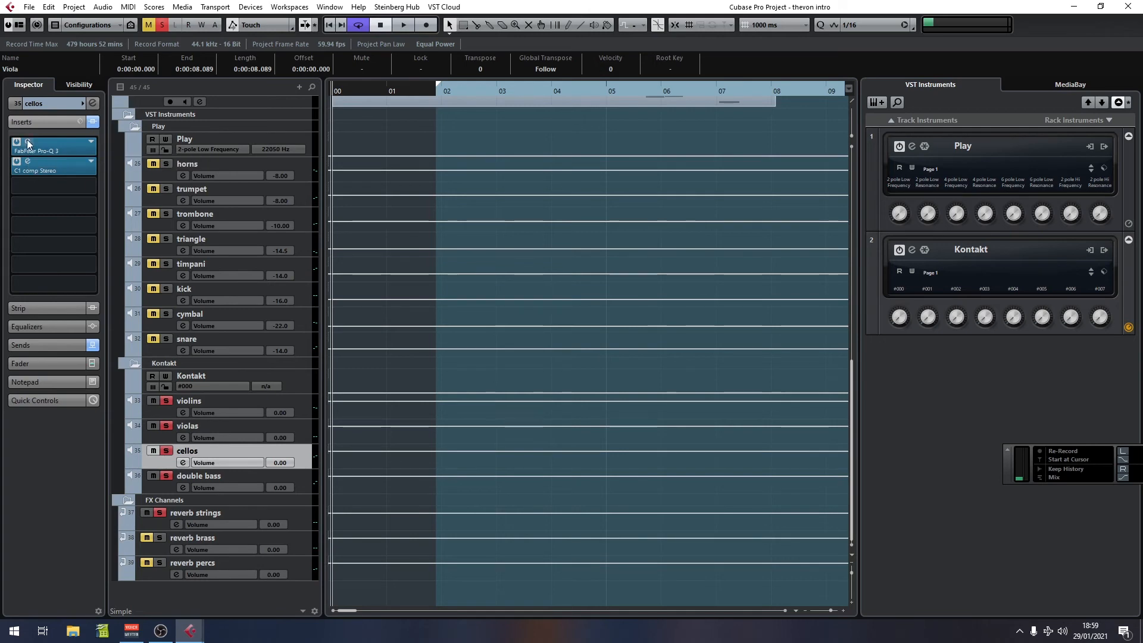
pyautogui.moveTo(947, 186); pyautogui.dragTo(478, 195)
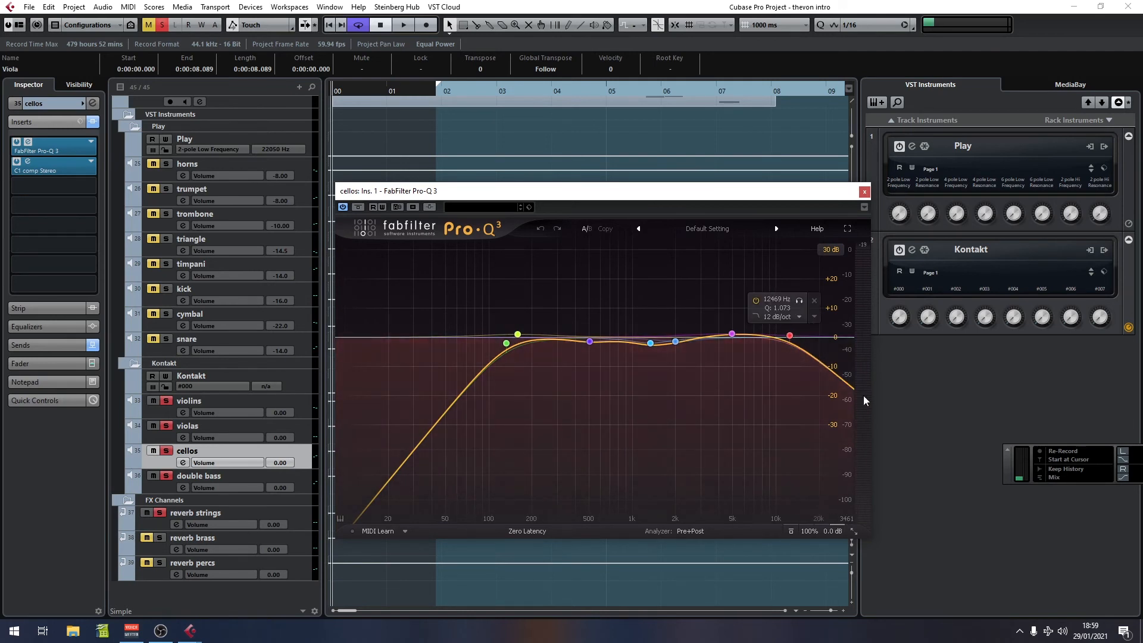
# Step: Play the cellos from bar 2 with the Pro-Q 3 window open
pyautogui.click(93, 123)
pyautogui.click(92, 123)
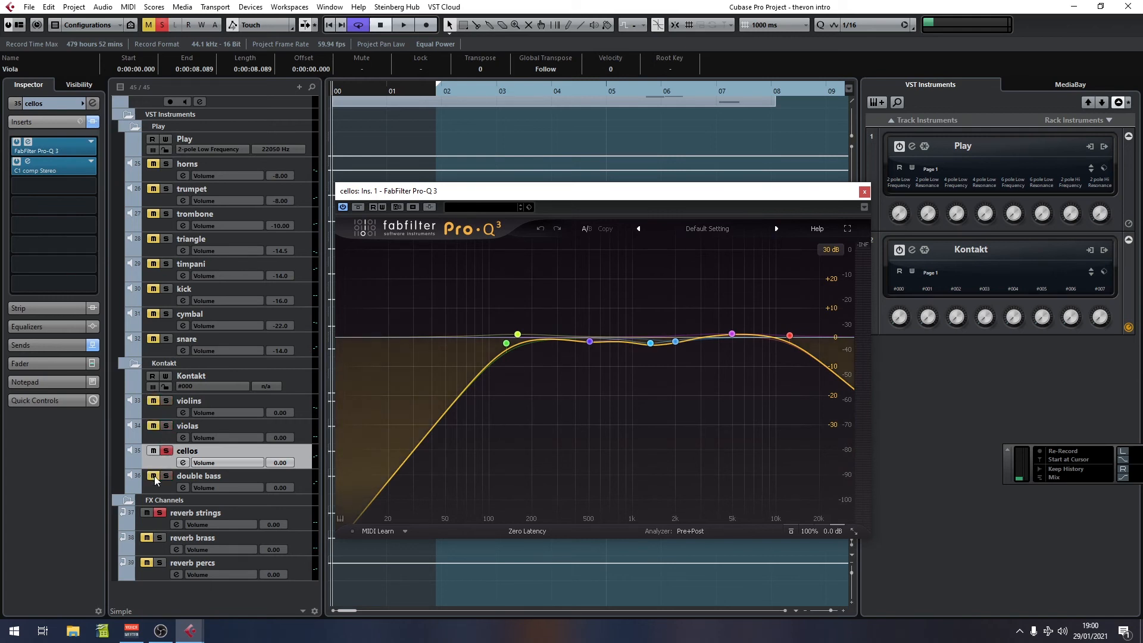
pyautogui.click(444, 97)
pyautogui.press('space')
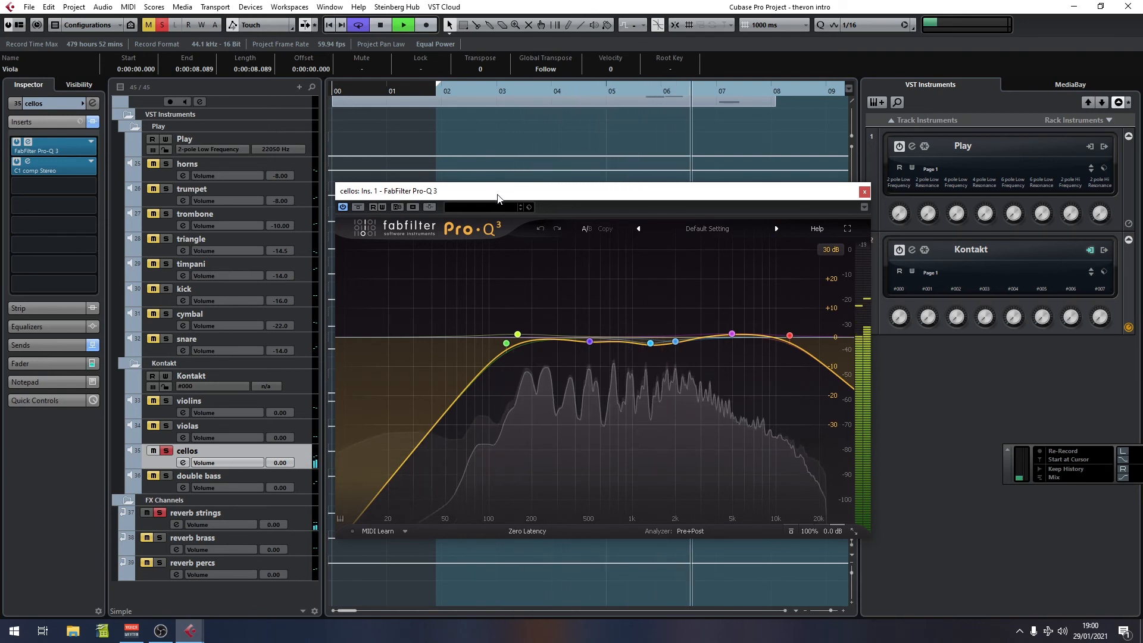
# Step: Bypass the cellos' Pro-Q 3 and replay from bar 2 for comparison
pyautogui.click(345, 207)
pyautogui.press('space')
pyautogui.click(431, 100)
pyautogui.press('space')
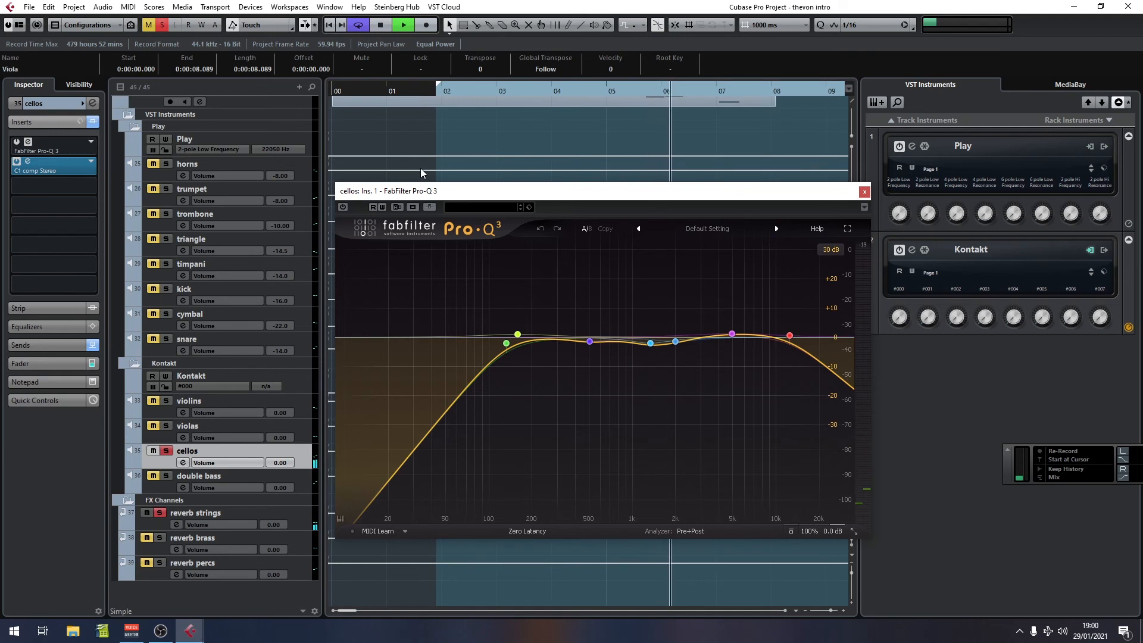
pyautogui.press('space')
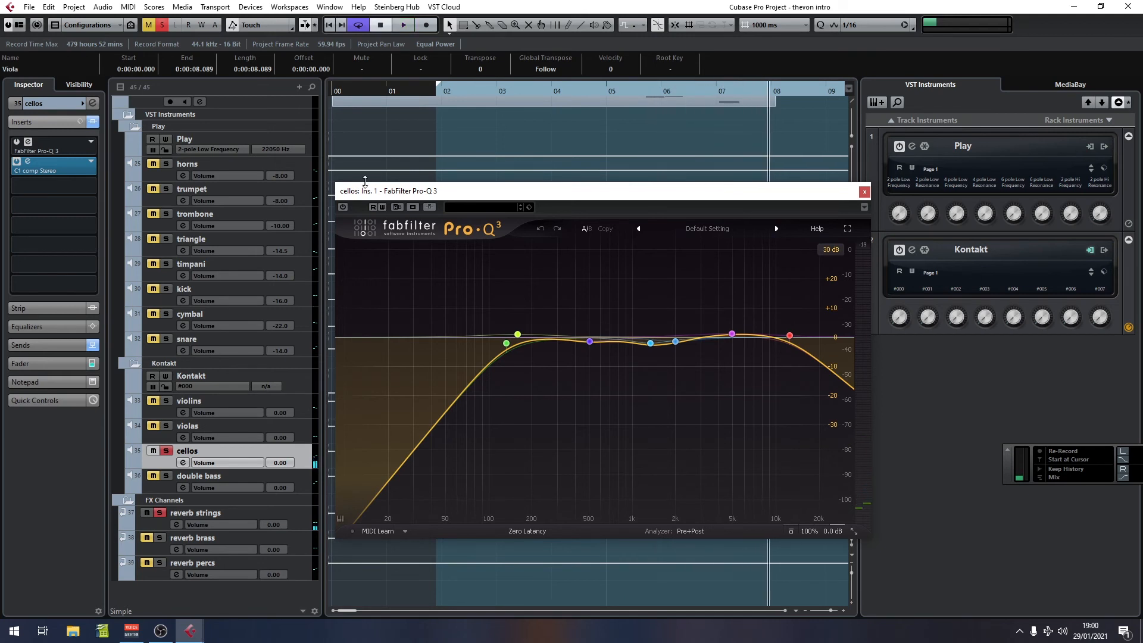
# Step: Re-enable the Pro-Q 3 on the cellos and close the plugin window
pyautogui.click(343, 207)
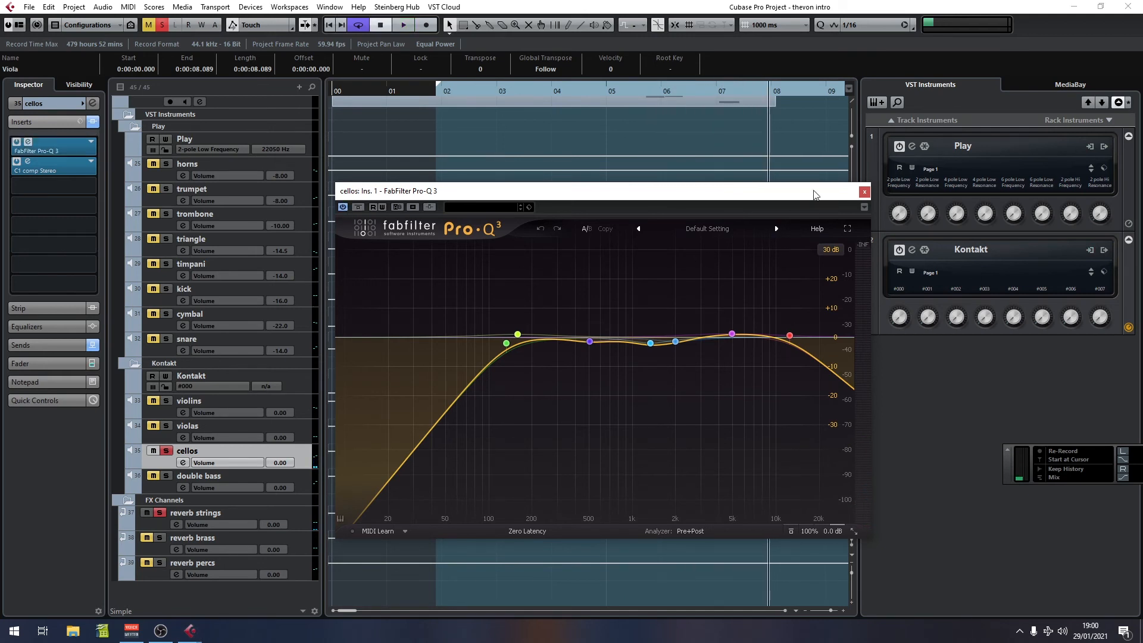
pyautogui.click(864, 192)
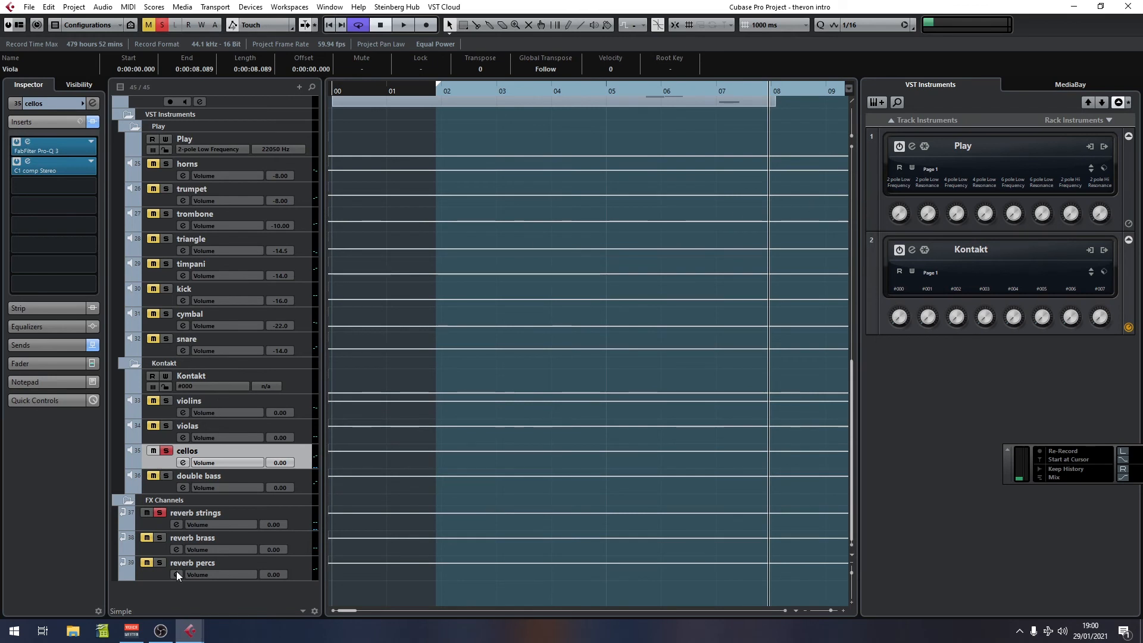
# Step: Turn off the solo on the cellos channel
pyautogui.scroll(3, 180, 288)
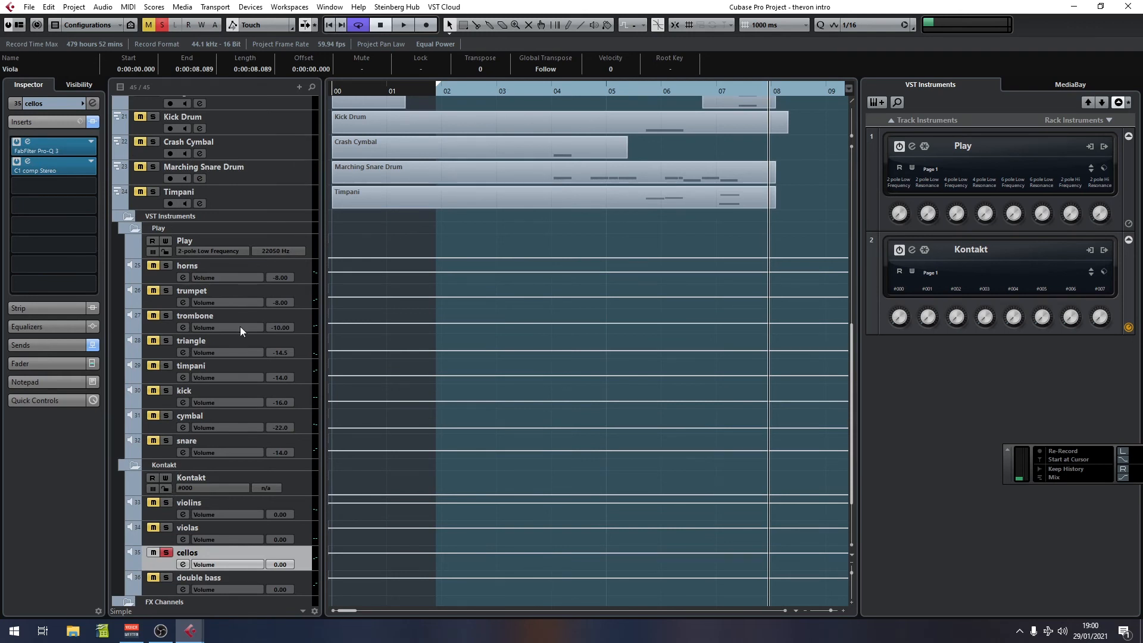
pyautogui.scroll(-3, 240, 326)
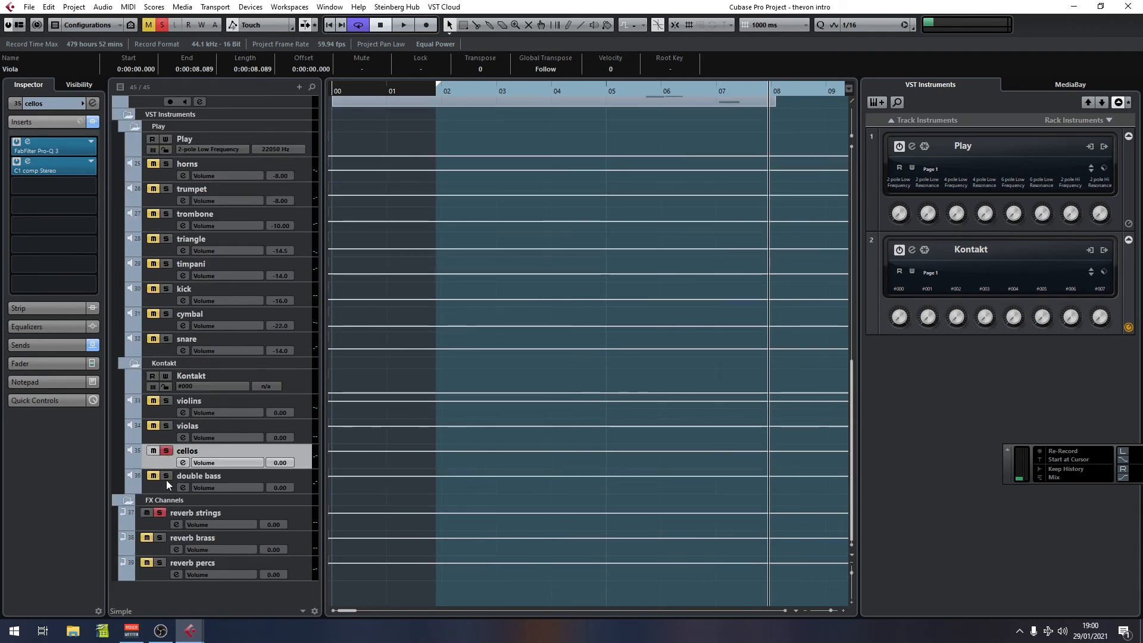
pyautogui.click(166, 451)
pyautogui.scroll(3, 516, 475)
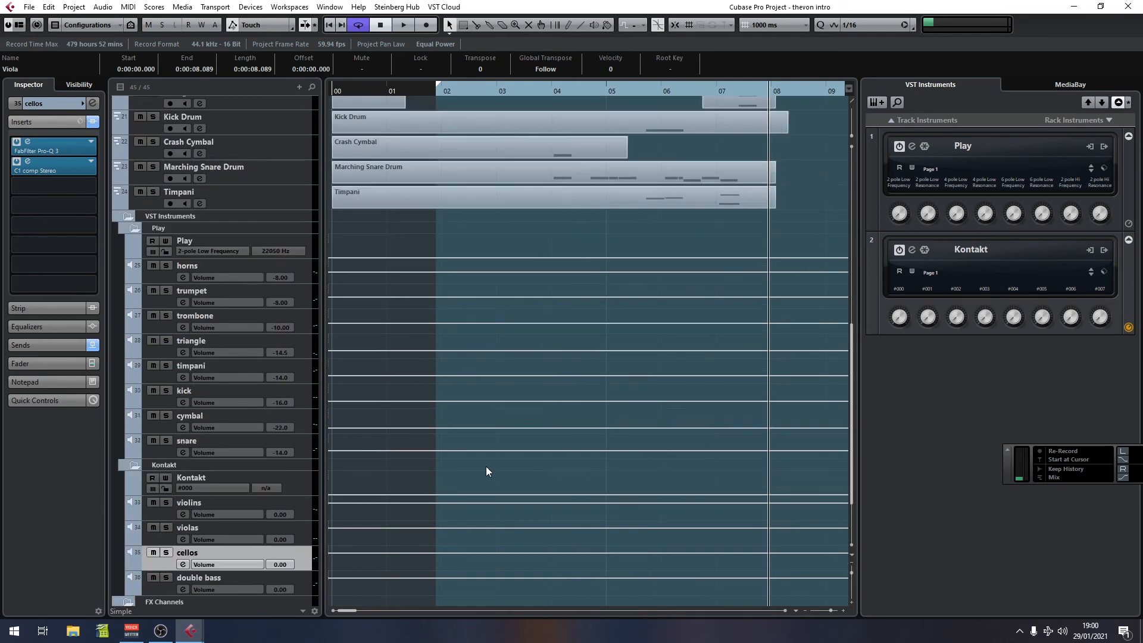
# Step: Solo the horns channel and play from bar 2
pyautogui.click(167, 266)
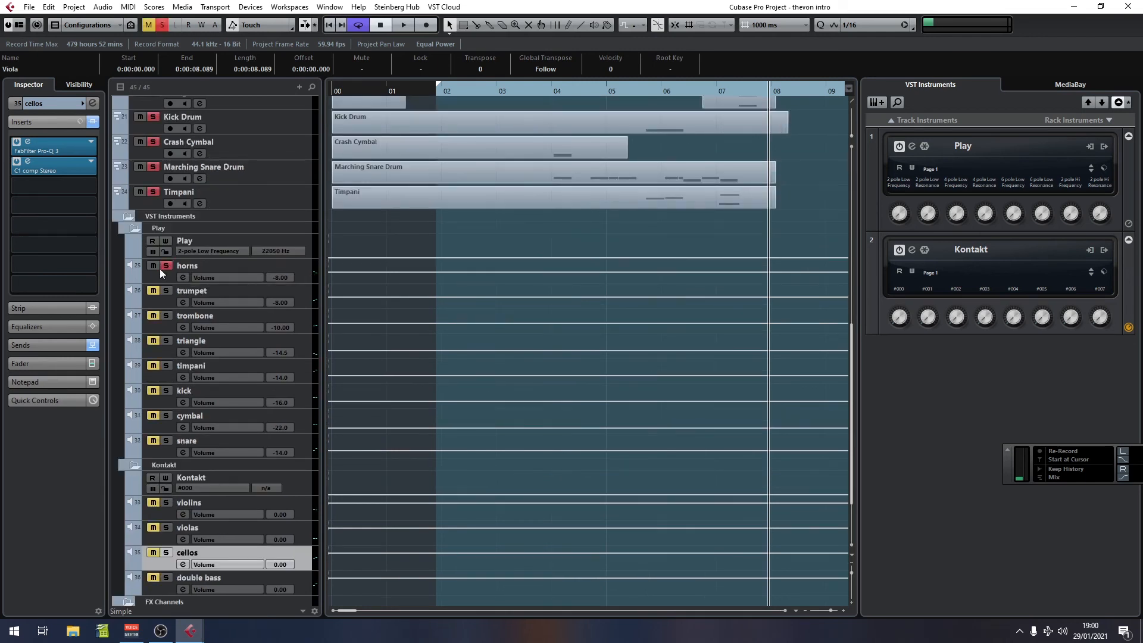
pyautogui.click(441, 92)
pyautogui.press('space')
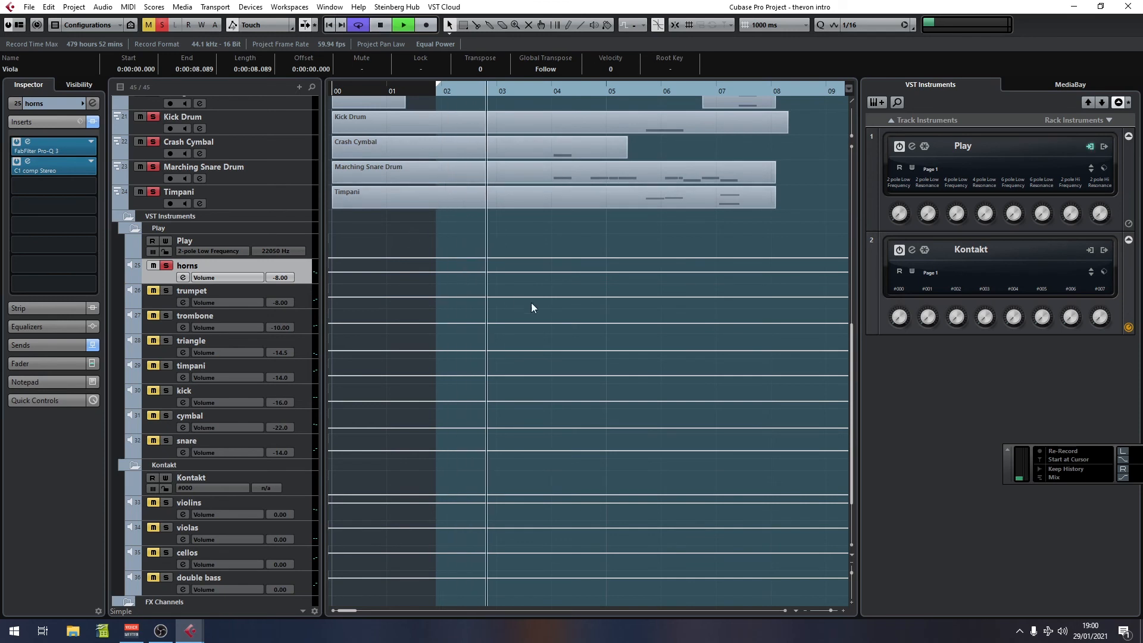
# Step: Open the horns channel's Pro-Q 3 and C1 comp inserts to inspect them, closing the C1 compressor window
pyautogui.scroll(-3, 531, 302)
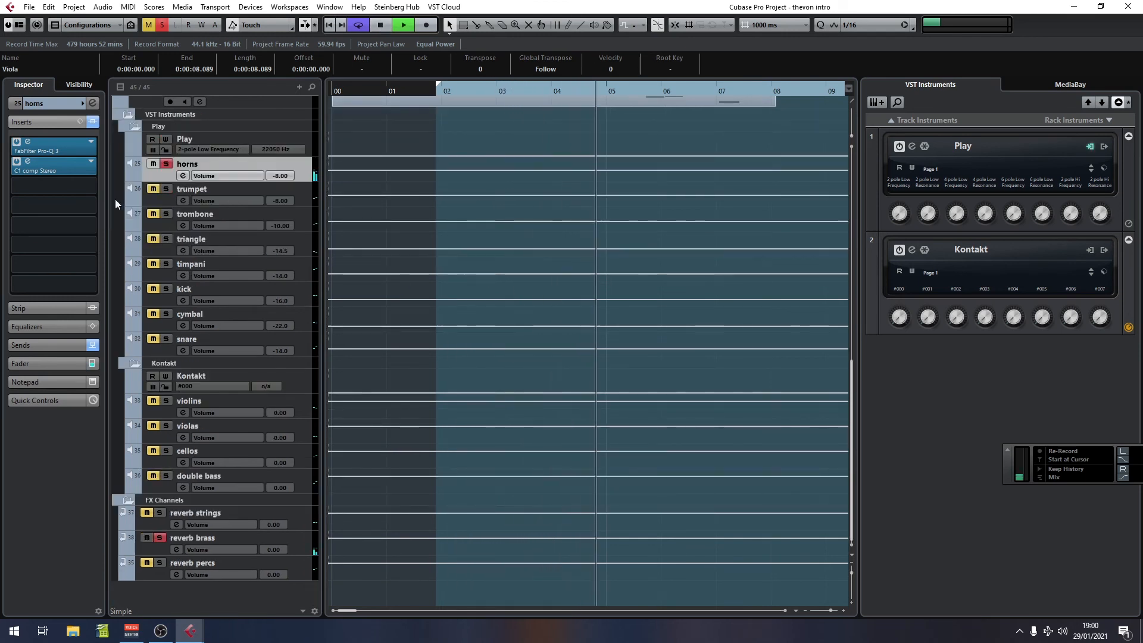
pyautogui.click(28, 144)
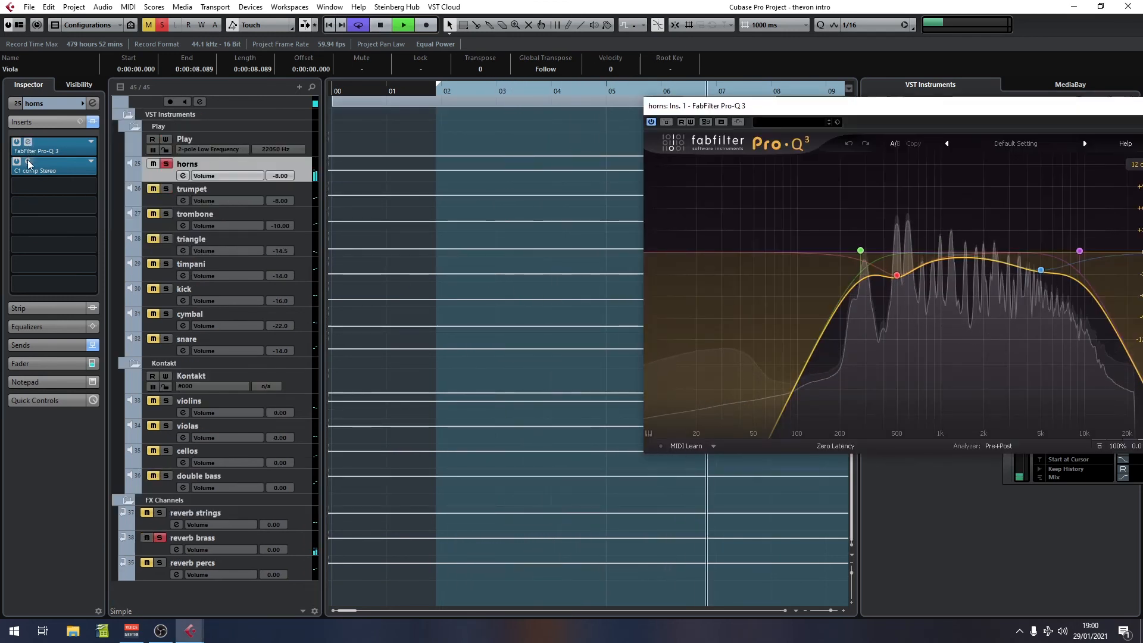
pyautogui.click(27, 161)
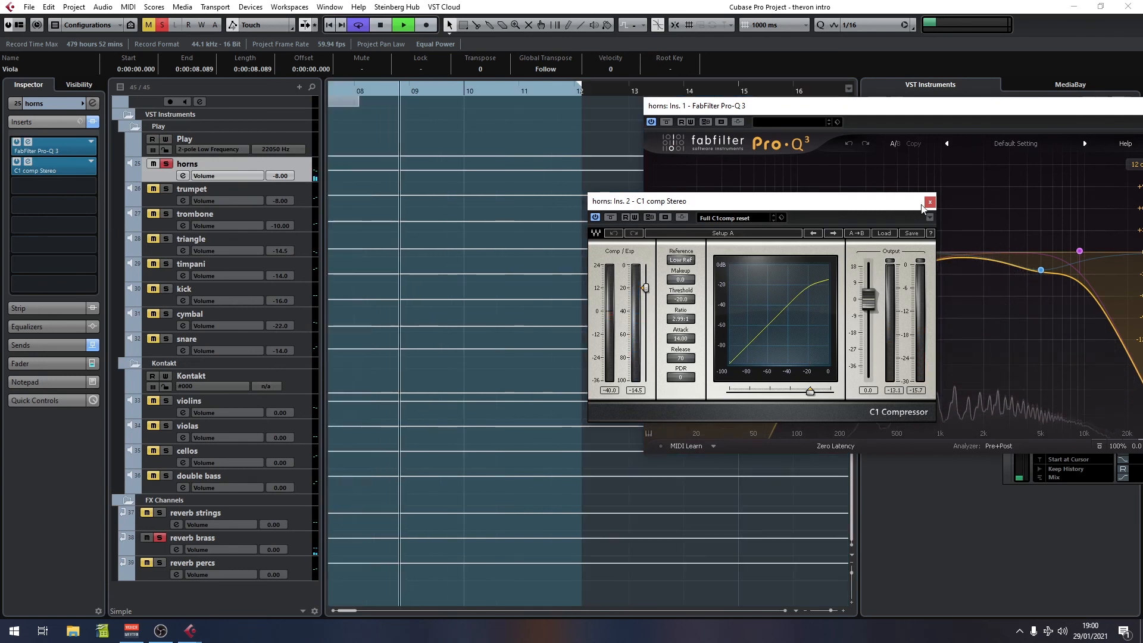
pyautogui.click(930, 202)
pyautogui.moveTo(843, 109); pyautogui.dragTo(700, 219)
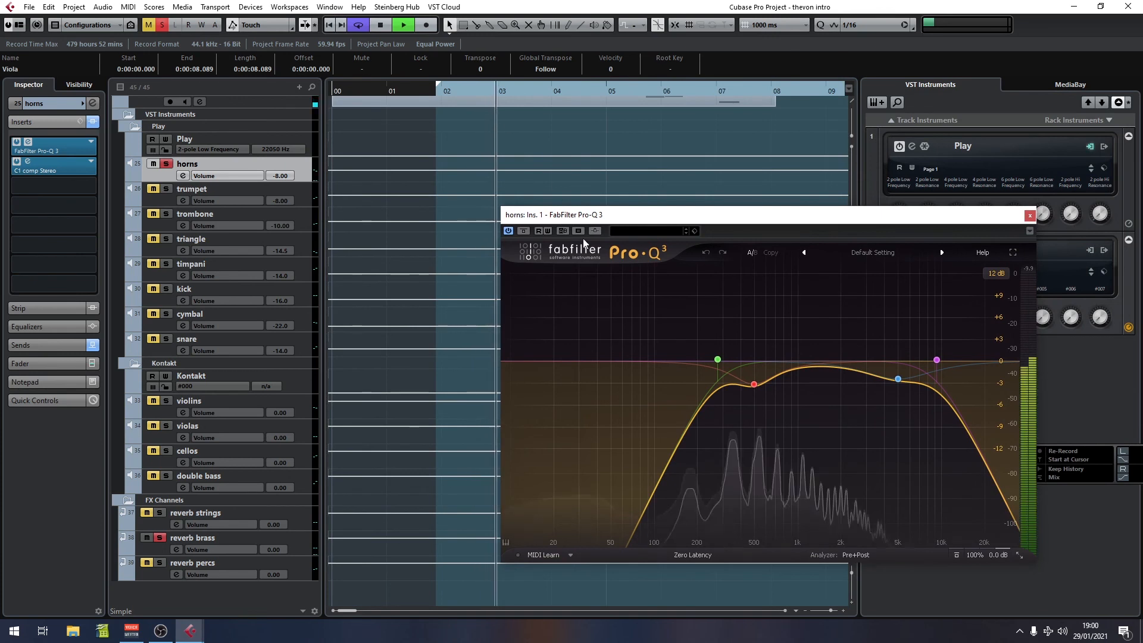
# Step: Bypass and re-enable the horns' Pro-Q 3 for comparison, then close the plugin window
pyautogui.click(523, 231)
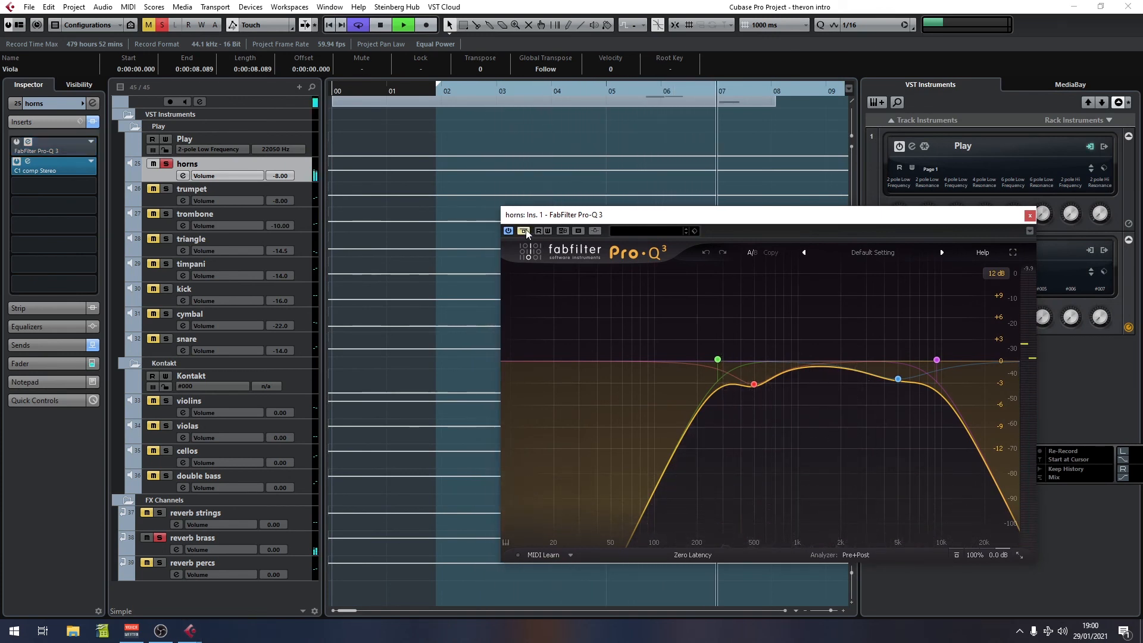
pyautogui.click(524, 232)
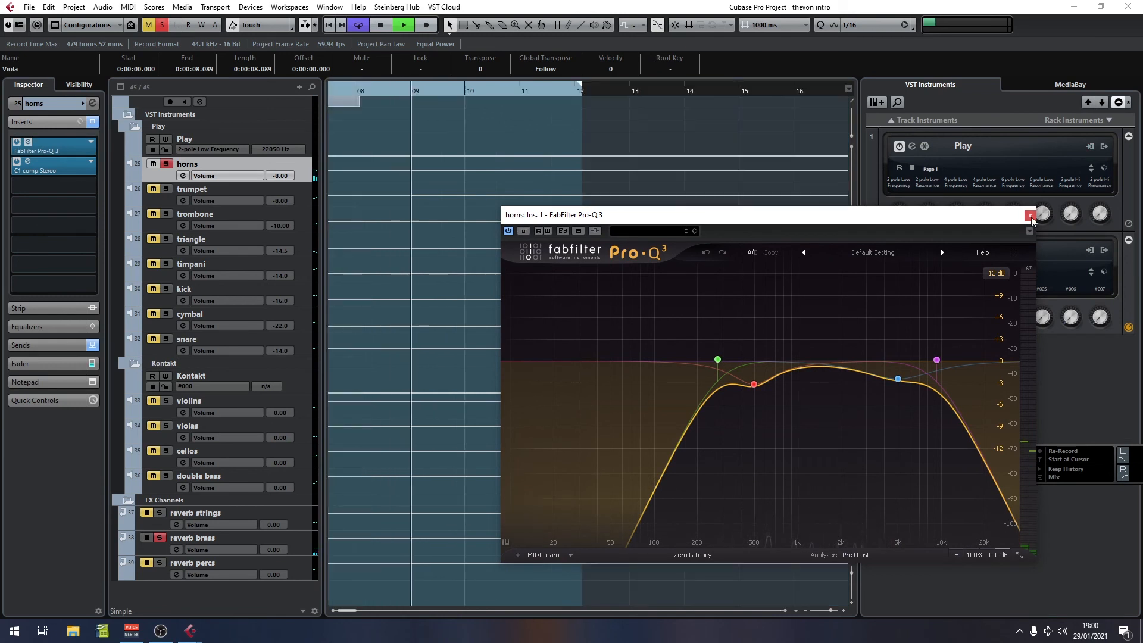
pyautogui.click(1030, 216)
# Step: Stop playback, turn off the horns solo, and replay from the start of the intro
pyautogui.press('space')
pyautogui.click(166, 164)
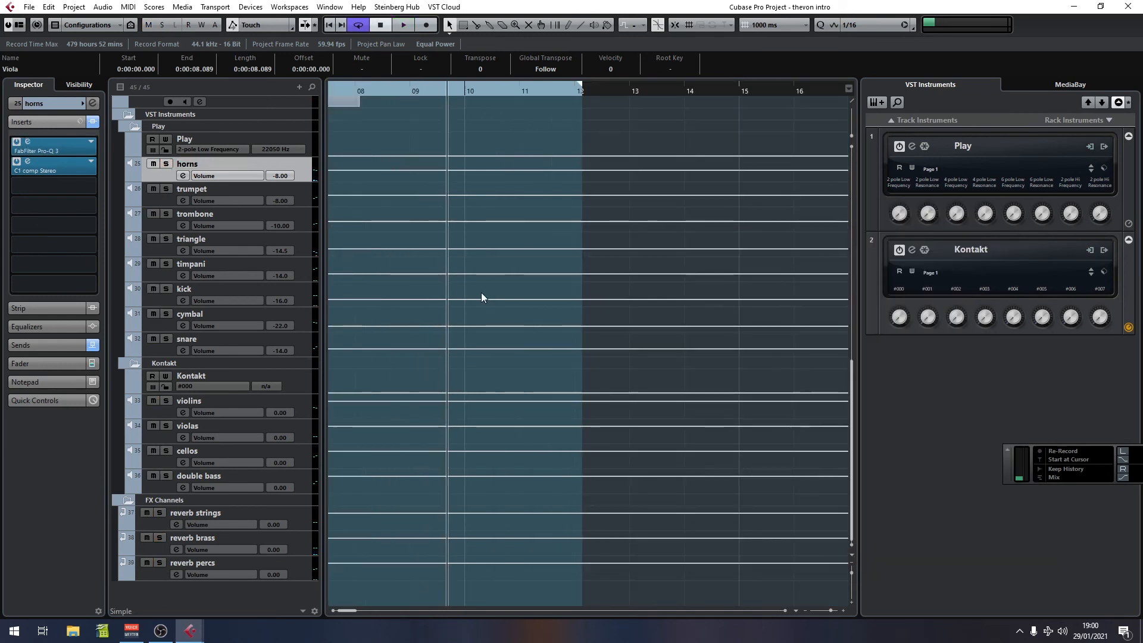
pyautogui.moveTo(383, 92); pyautogui.dragTo(373, 128)
pyautogui.press('space')
pyautogui.press('space')
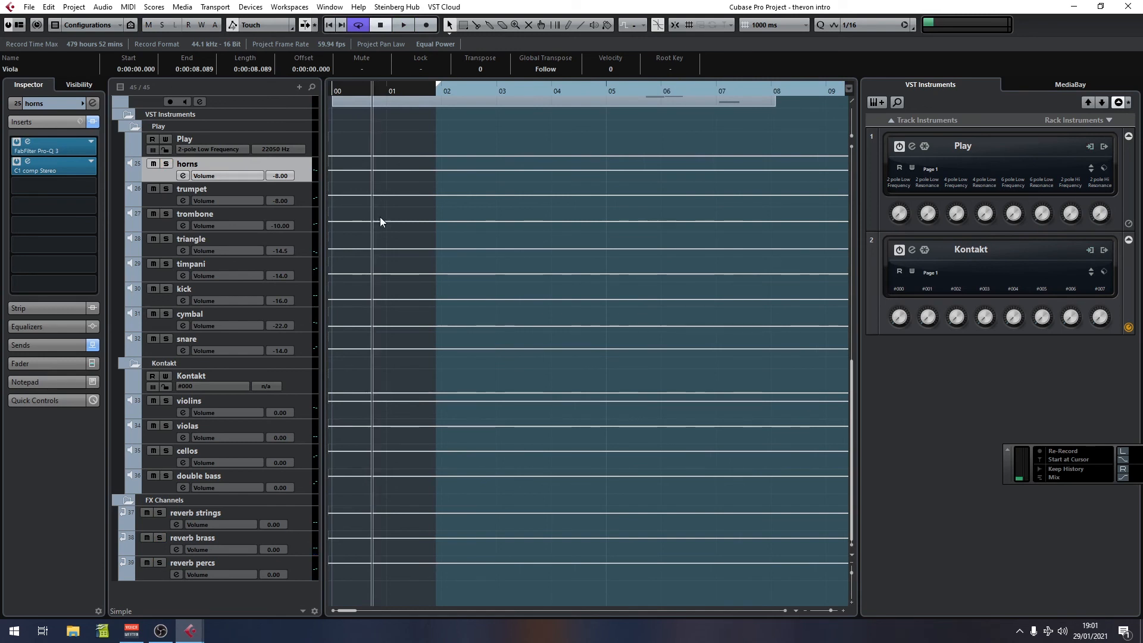
# Step: Review the insert effects of the horns and kick channels in the Inspector
pyautogui.click(15, 103)
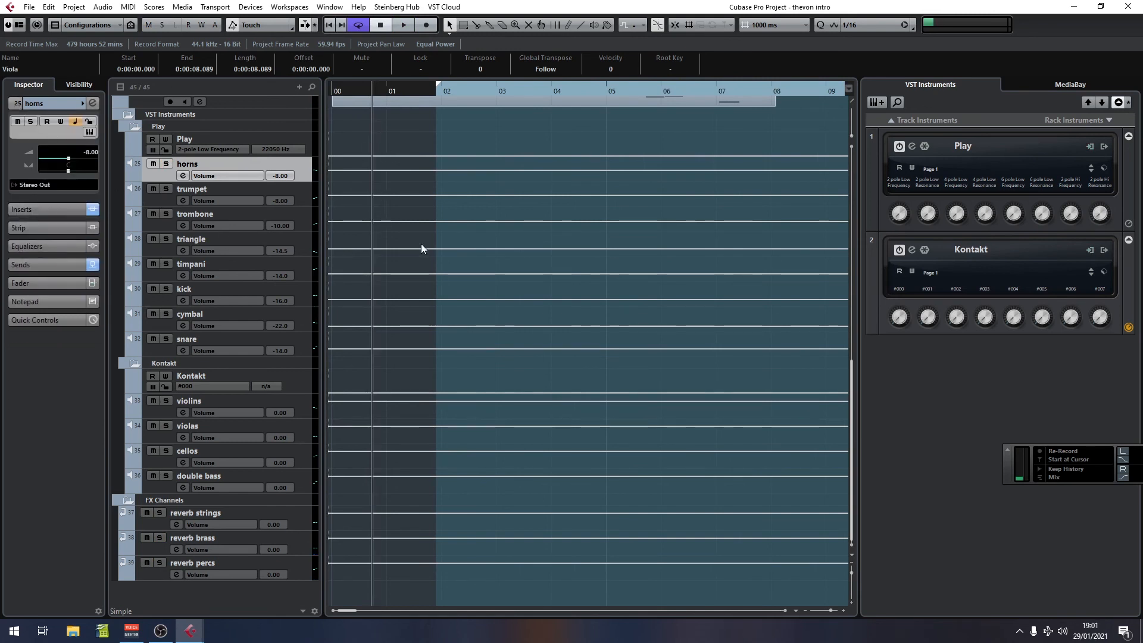
pyautogui.click(48, 211)
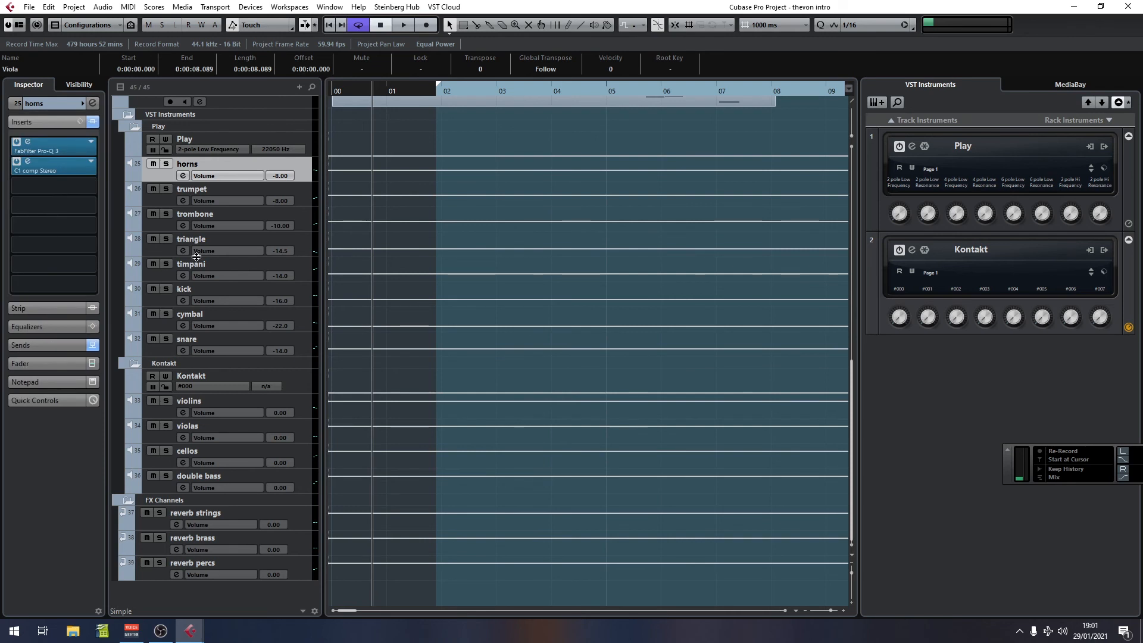
pyautogui.scroll(3, 539, 367)
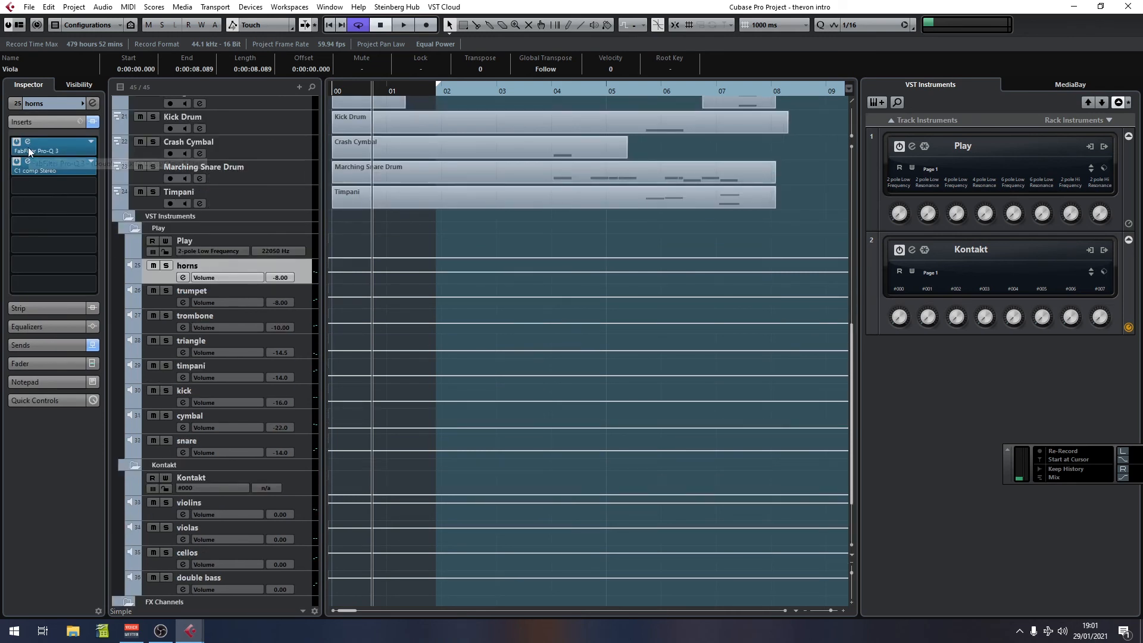
pyautogui.click(42, 124)
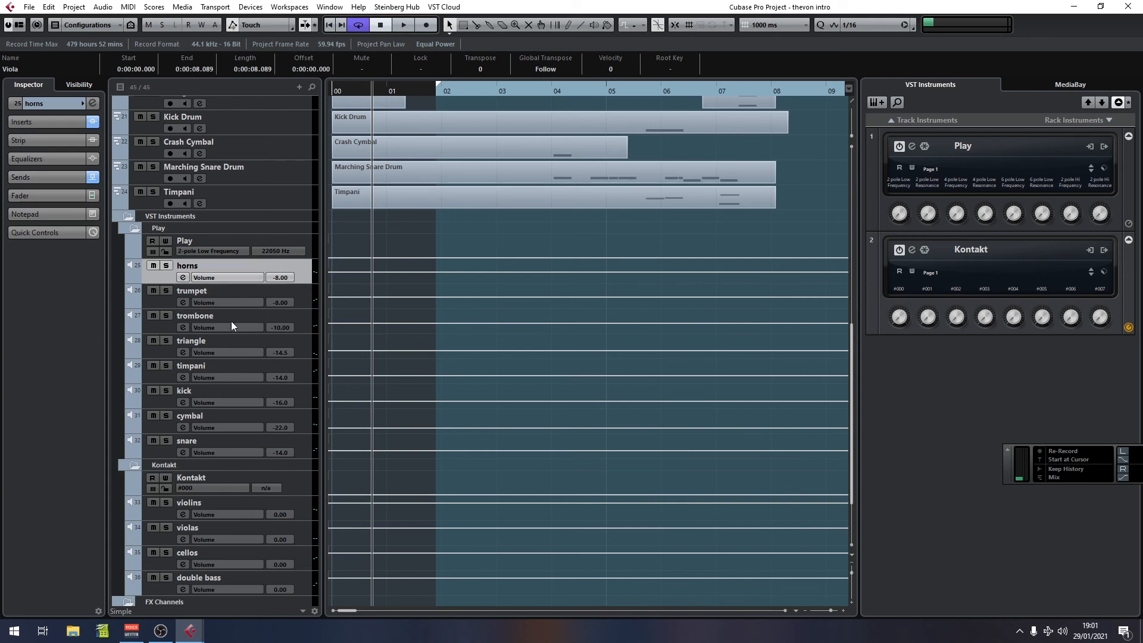
pyautogui.click(301, 300)
pyautogui.click(305, 392)
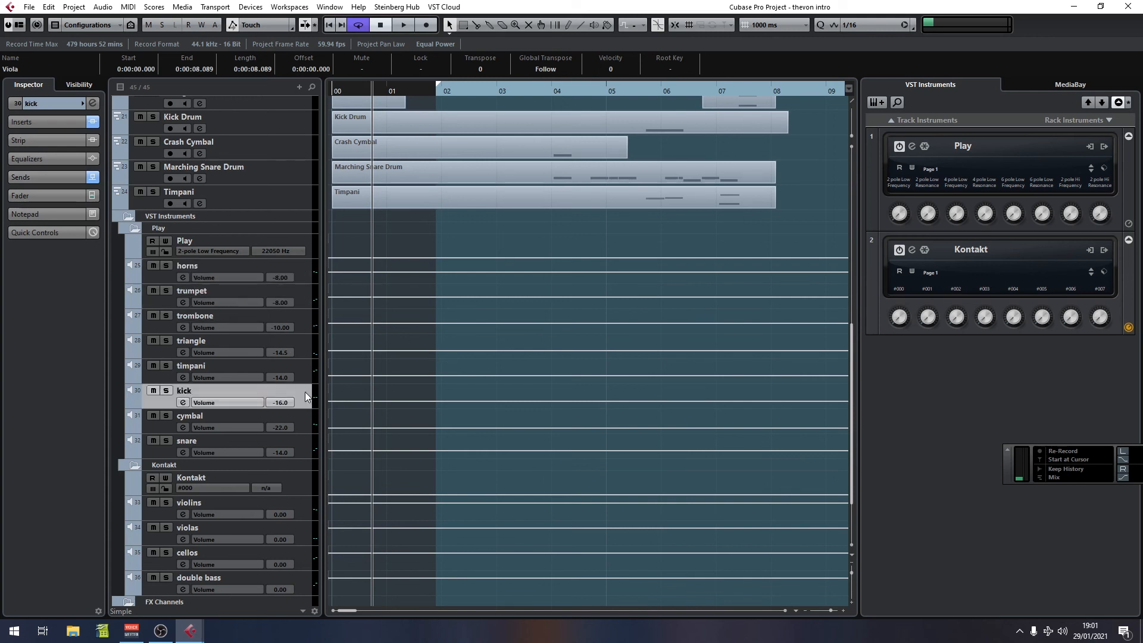
pyautogui.click(16, 103)
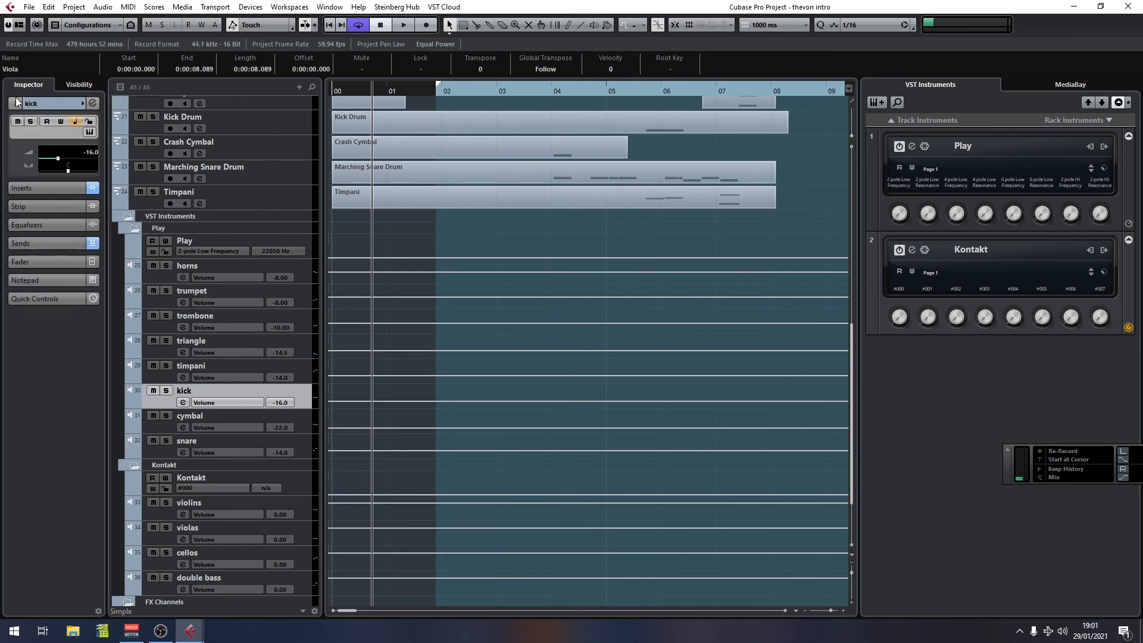
pyautogui.click(60, 212)
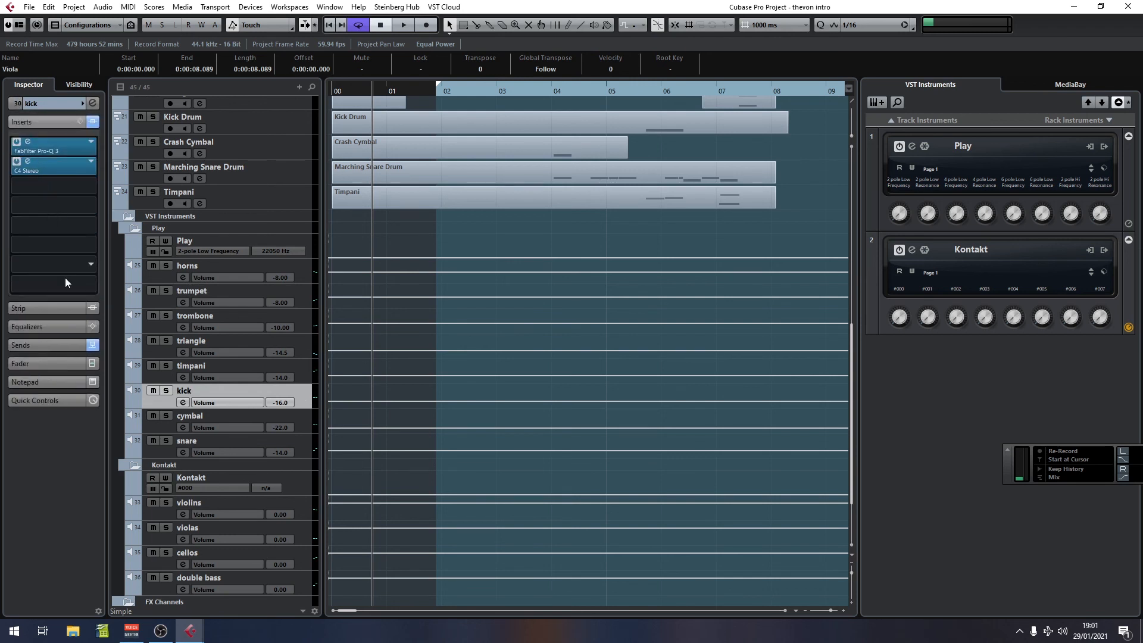
pyautogui.click(17, 103)
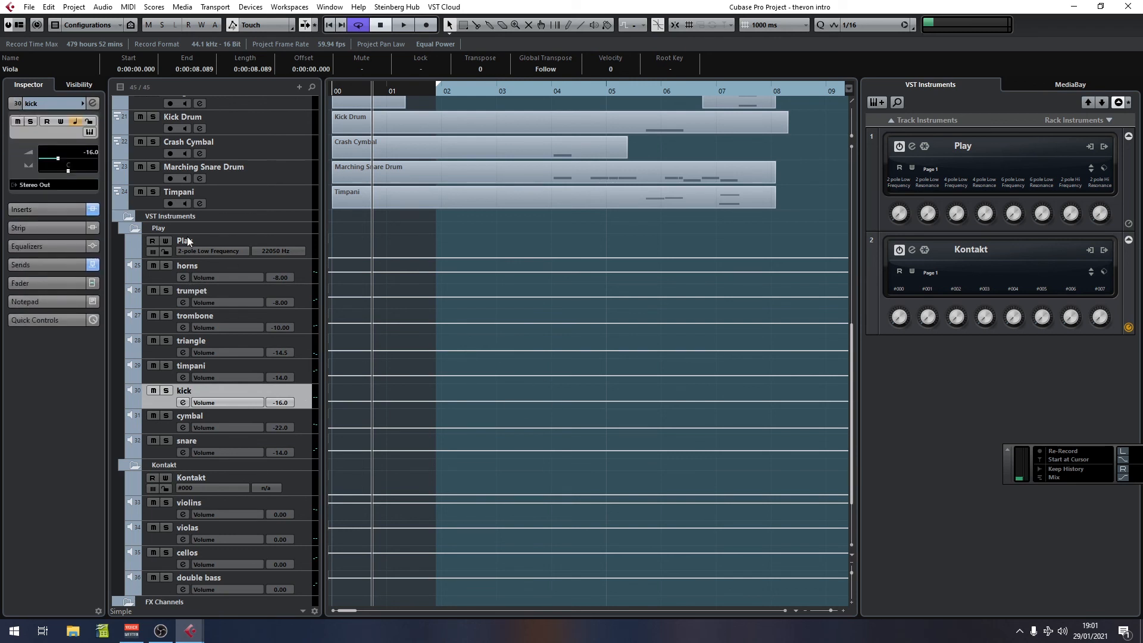
# Step: Open the Kick Drum track's Play instrument and view the 1TB KS Sus_Short C0-G#0 slot, then close it
pyautogui.scroll(1, 485, 355)
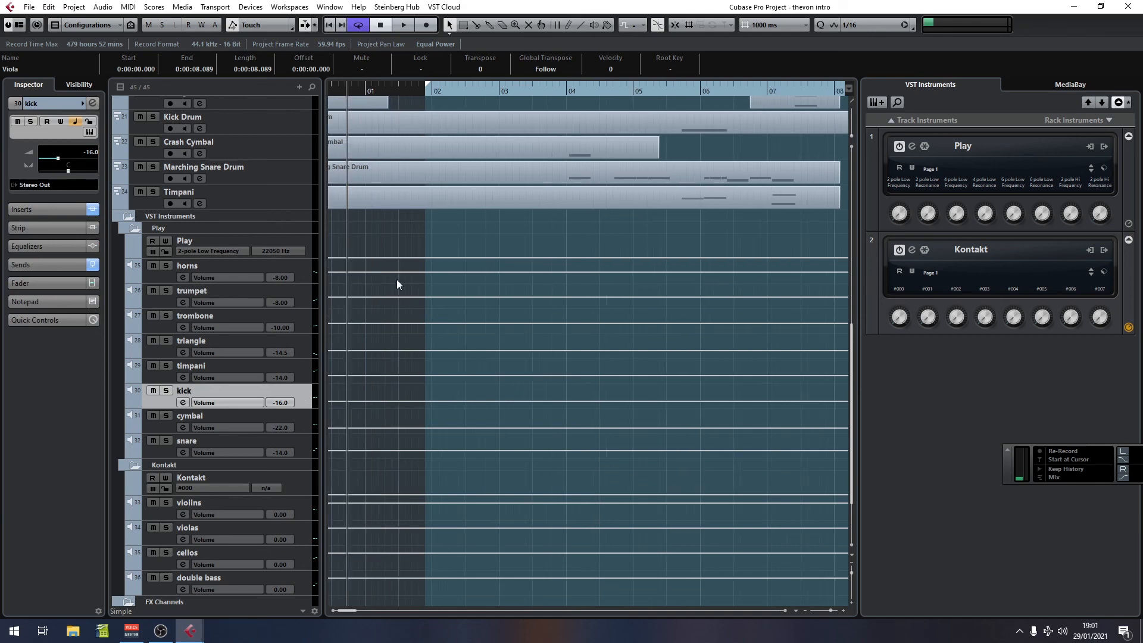
pyautogui.click(294, 134)
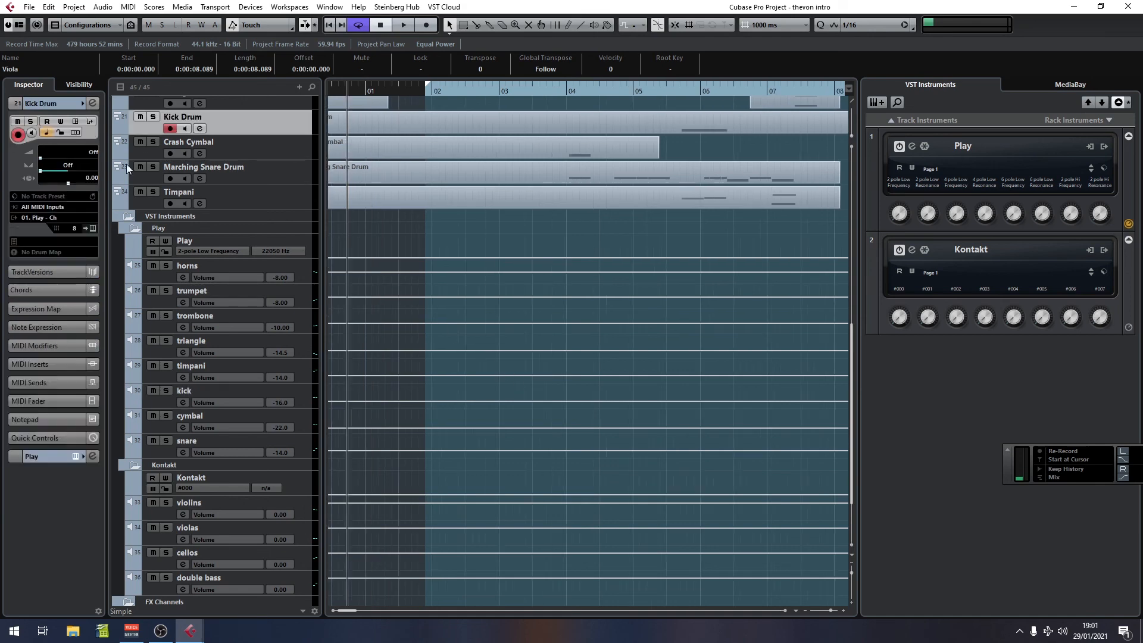
pyautogui.click(92, 228)
pyautogui.moveTo(834, 238); pyautogui.dragTo(365, 97)
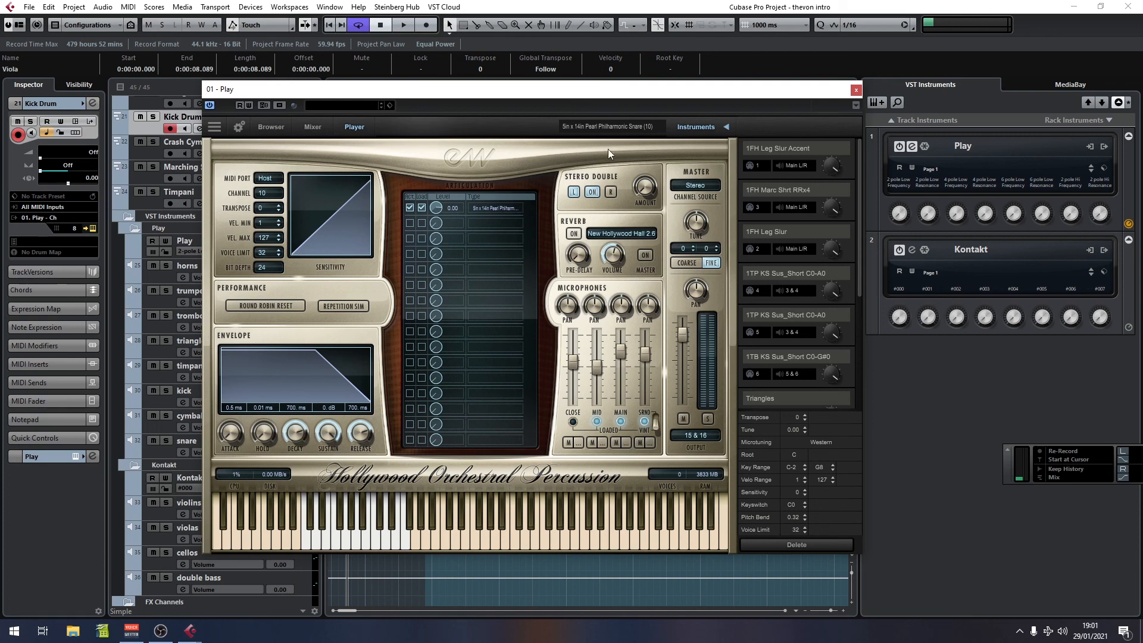
pyautogui.moveTo(666, 97); pyautogui.dragTo(728, 106)
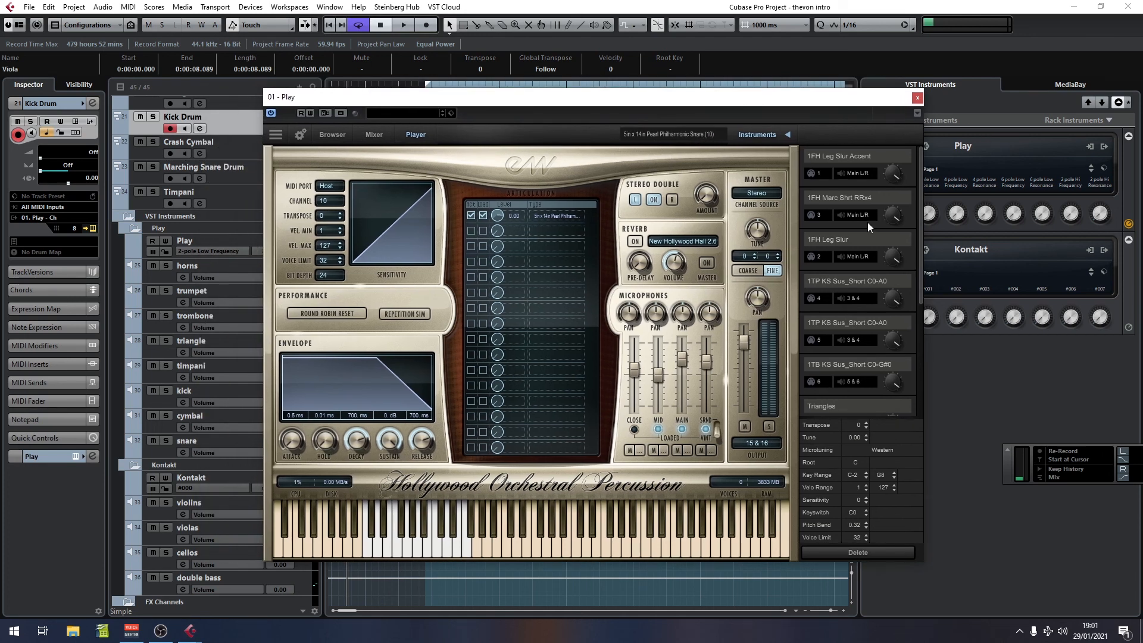
pyautogui.moveTo(918, 206); pyautogui.dragTo(910, 331)
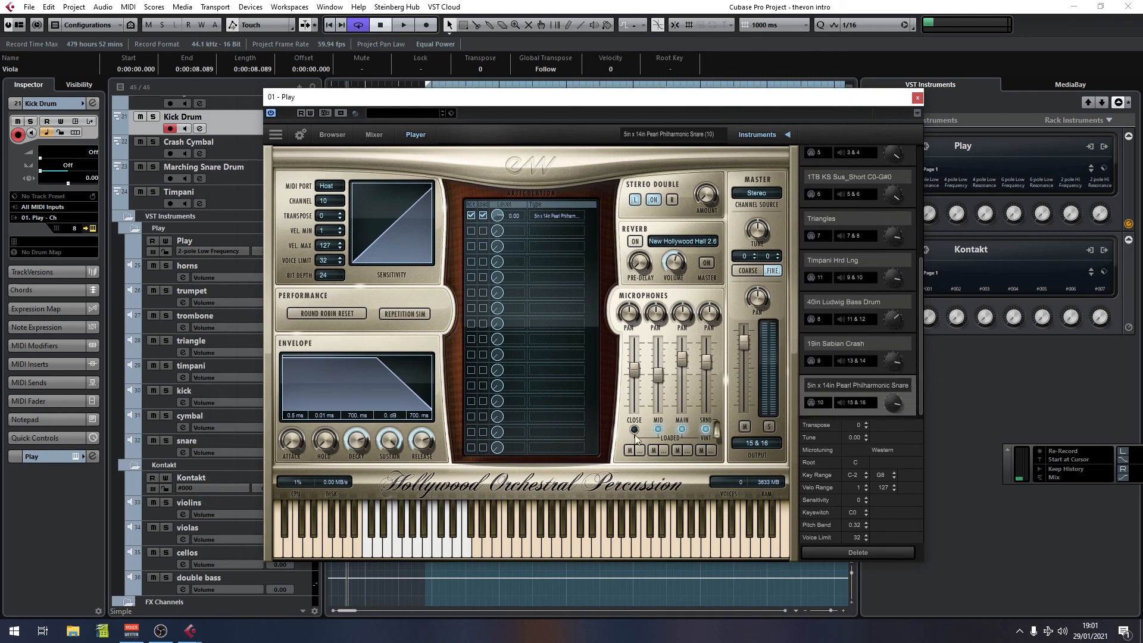
pyautogui.click(668, 133)
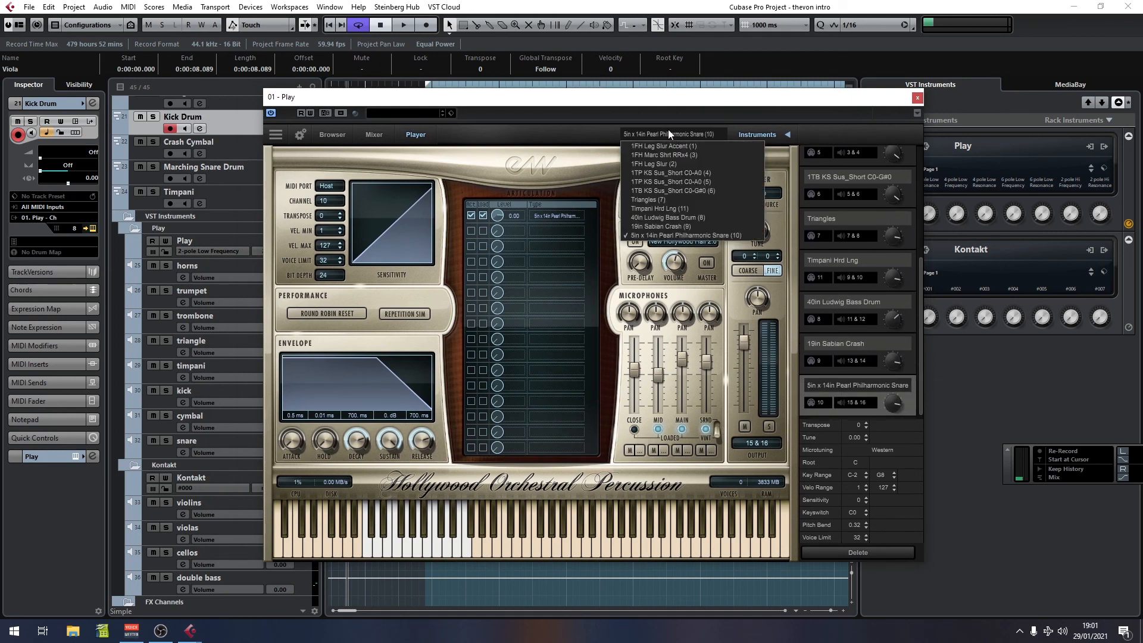
pyautogui.click(666, 188)
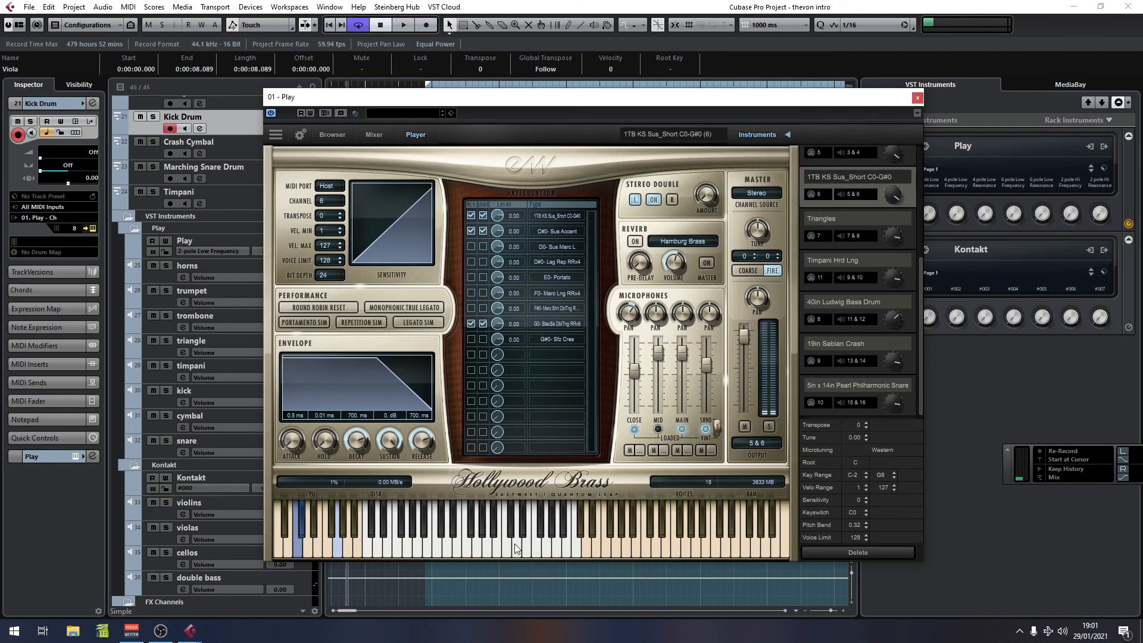
pyautogui.click(918, 98)
# Step: Collapse the VST Instruments folder tracks in the project
pyautogui.scroll(10, 523, 307)
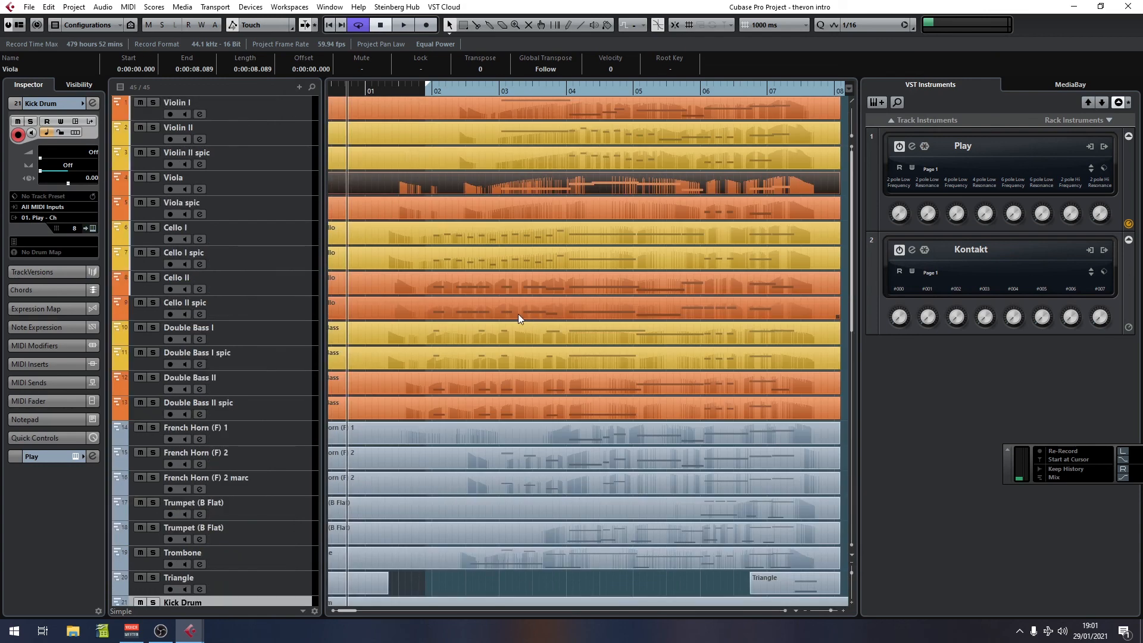
pyautogui.scroll(-4, 495, 313)
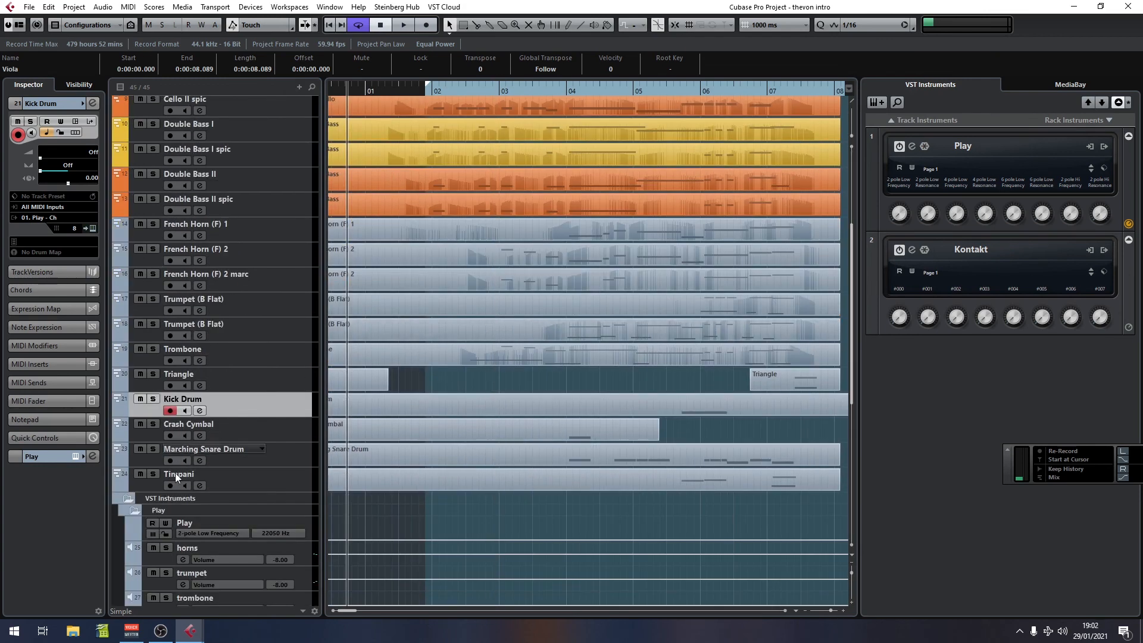
pyautogui.click(138, 509)
pyautogui.click(131, 500)
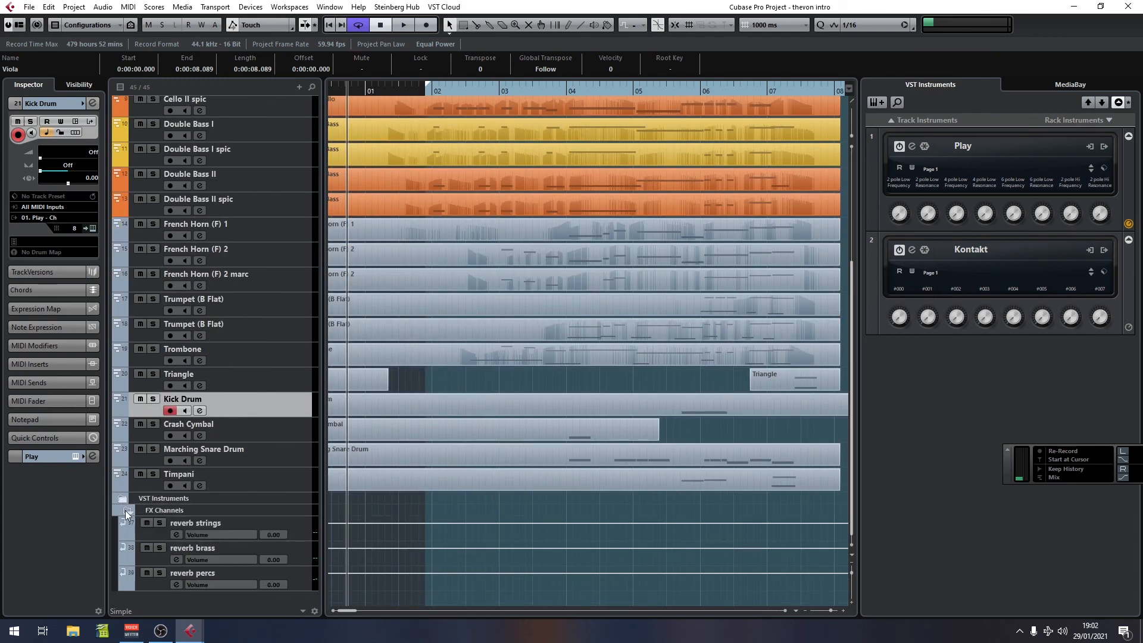
# Step: Zoom out the timeline and move the right locator back to about bar 9
pyautogui.press('g')
pyautogui.press('g')
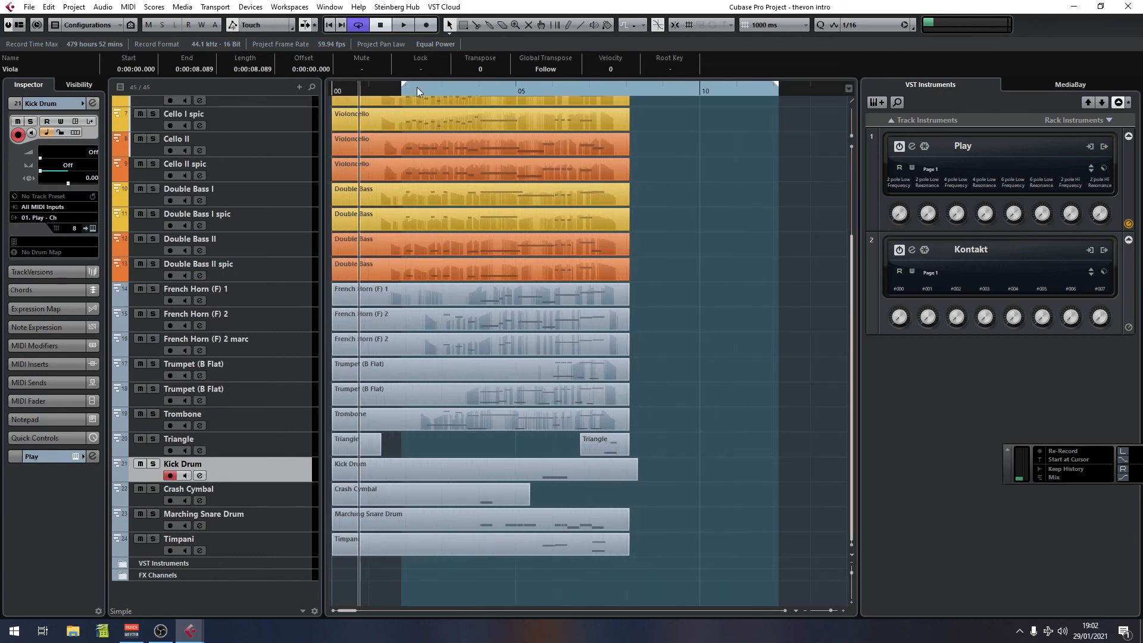
pyautogui.moveTo(775, 90); pyautogui.dragTo(659, 91)
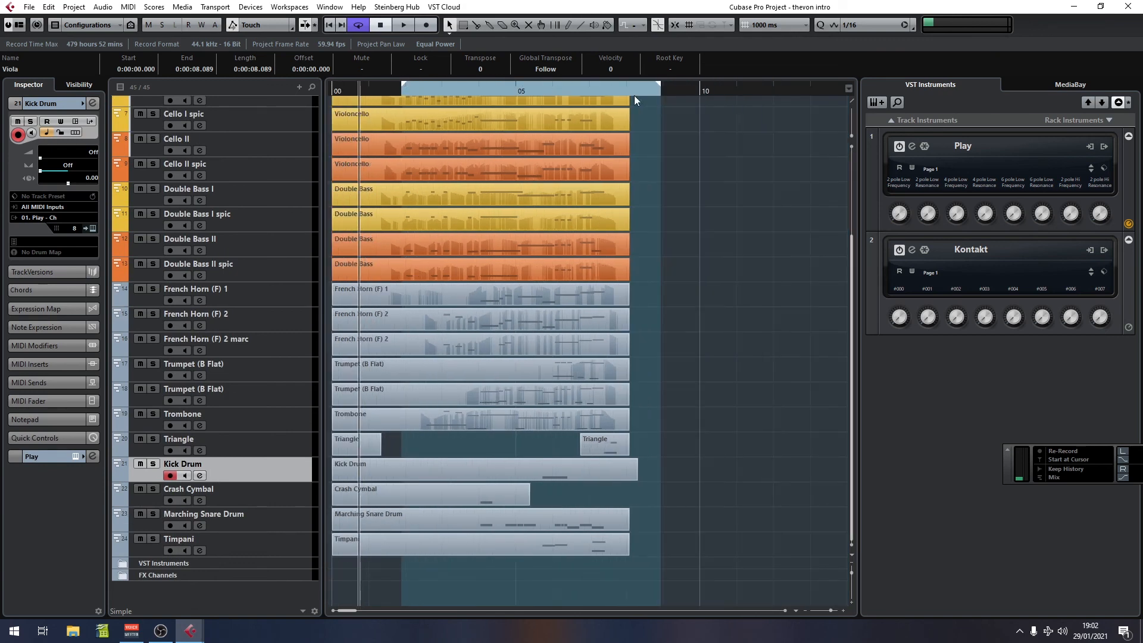